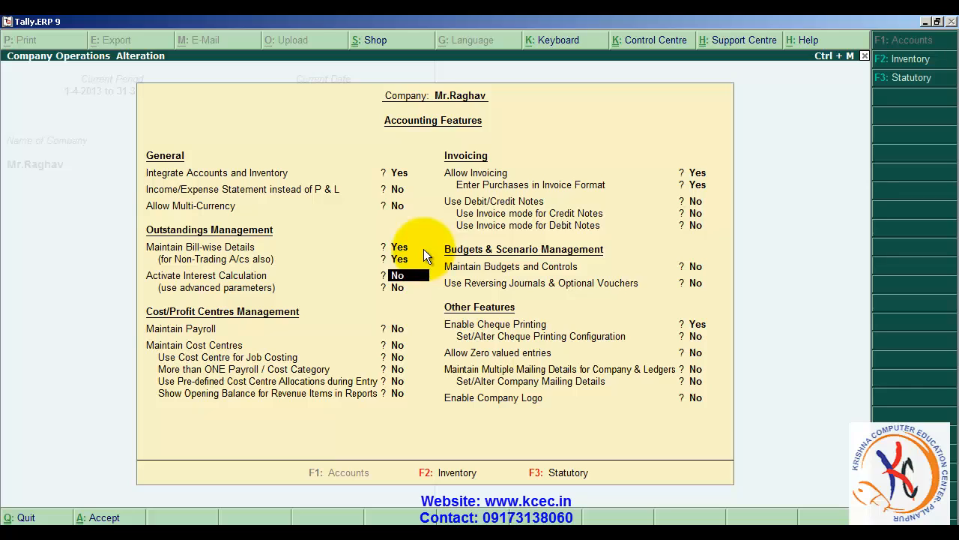
# - Activate interest calculation and the use of advanced parameters in the company's accounting features
pyautogui.write('yes')
pyautogui.press('Return')
pyautogui.write('yes')
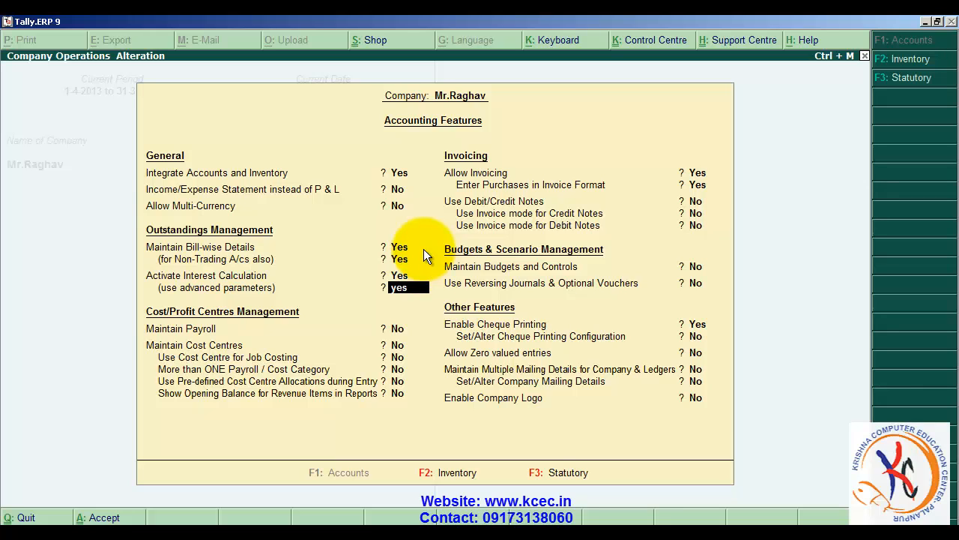
pyautogui.press('Return')
# - Accept the remaining accounting feature settings and save them for the company
pyautogui.press('Return')
pyautogui.press('Return')
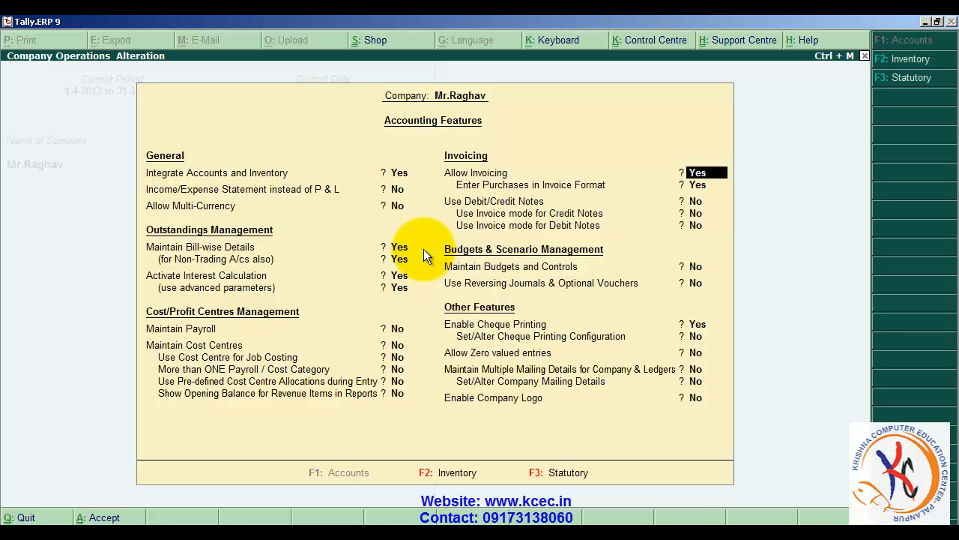
pyautogui.press('Return')
pyautogui.press('Return')
pyautogui.press('Return')
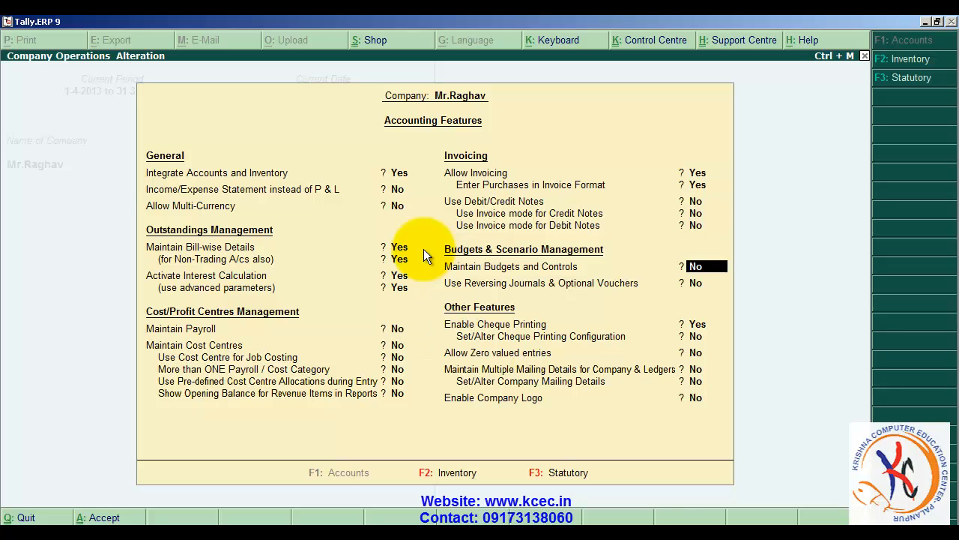
pyautogui.press('Return')
pyautogui.press('Return')
pyautogui.press('Return')
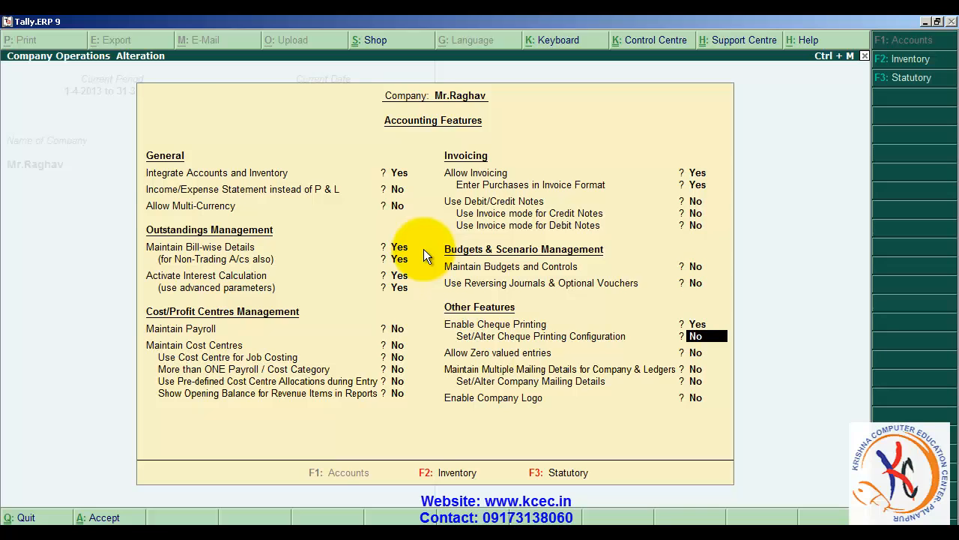
pyautogui.press('Return')
pyautogui.press('Return')
pyautogui.press('Return')
pyautogui.press('Return')
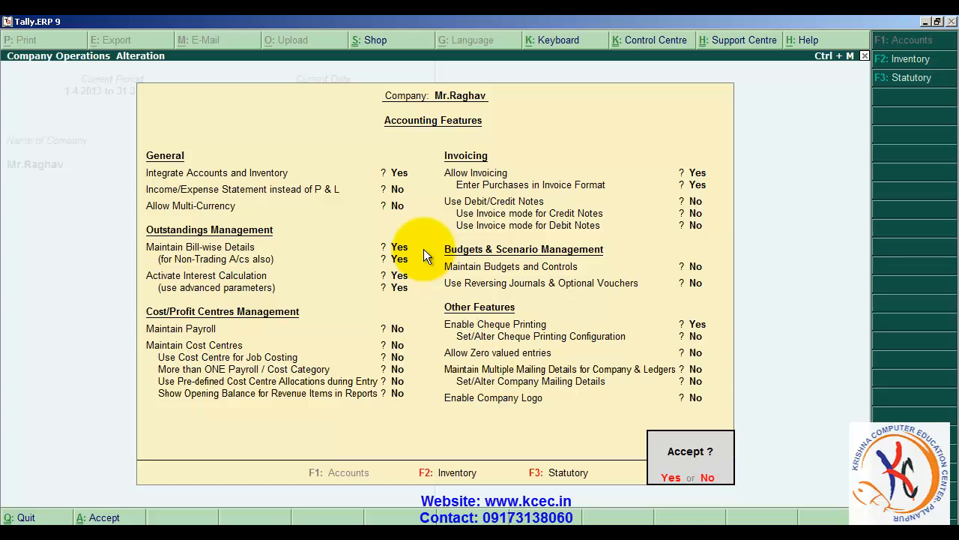
pyautogui.press('Return')
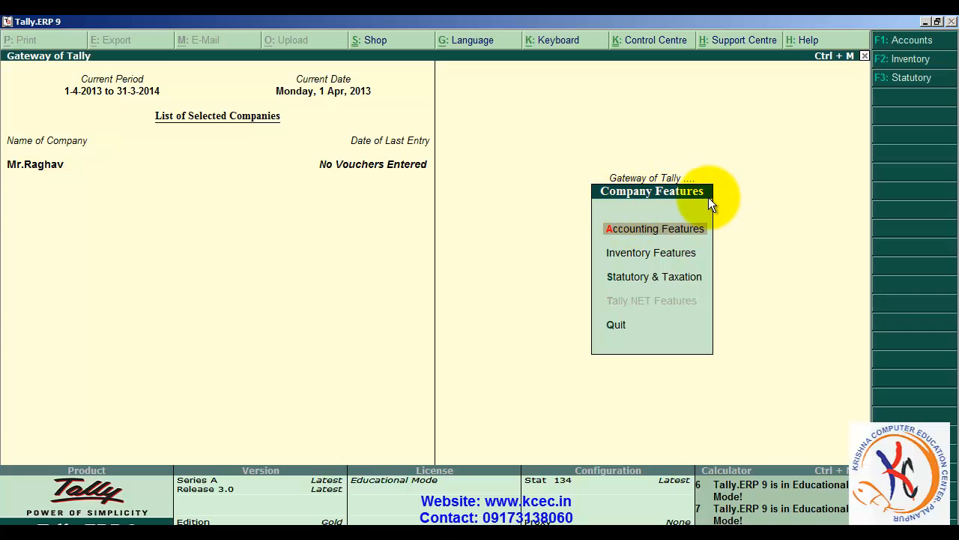
# - In the company's statutory and taxation features, enable Value Added Tax and set its VAT details for alteration
pyautogui.press('Down')
pyautogui.press('Down')
pyautogui.press('Return')
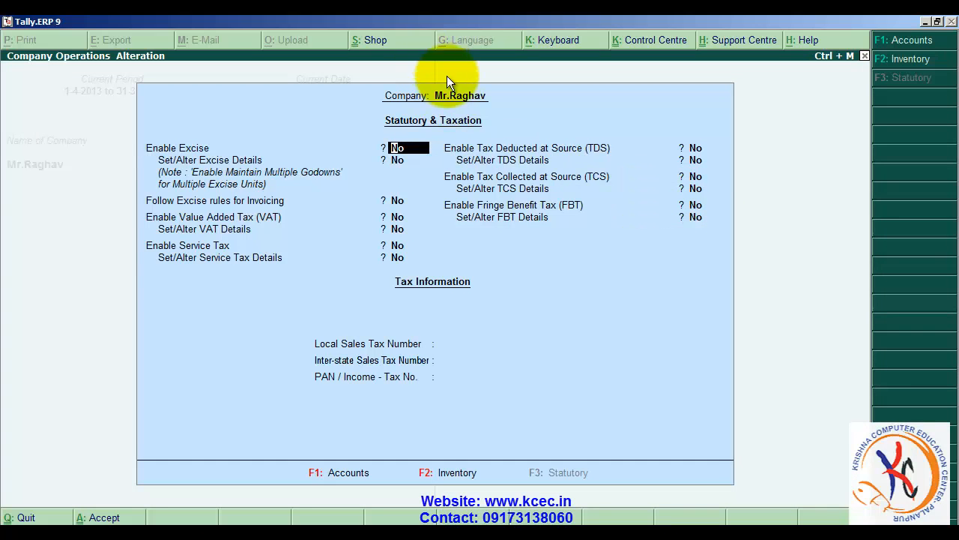
pyautogui.press('Return')
pyautogui.press('Return')
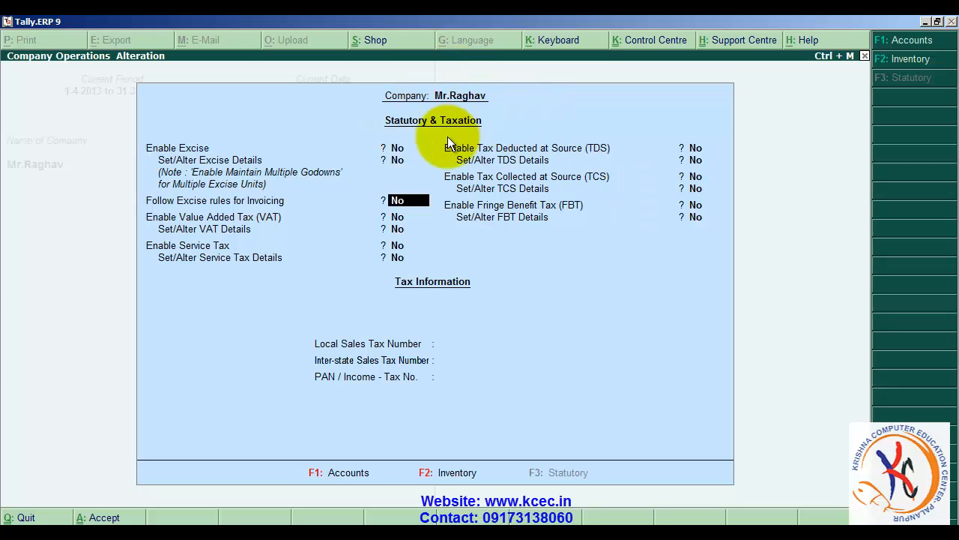
pyautogui.write('yes')
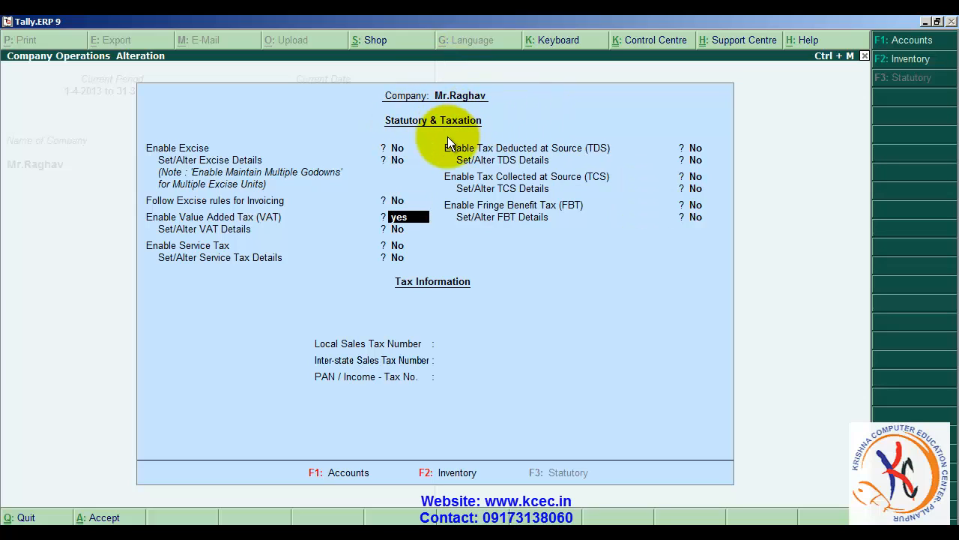
pyautogui.press('Return')
pyautogui.write('yes')
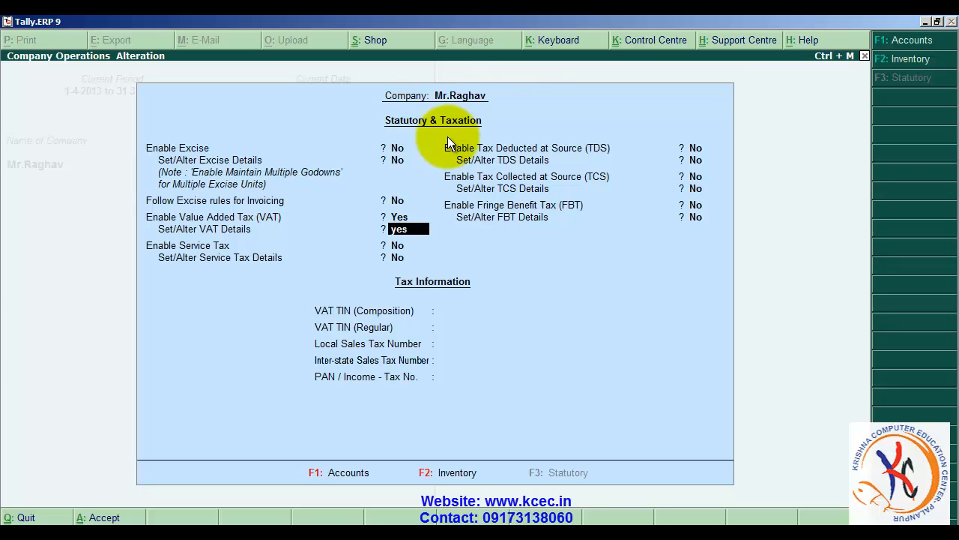
pyautogui.press('Return')
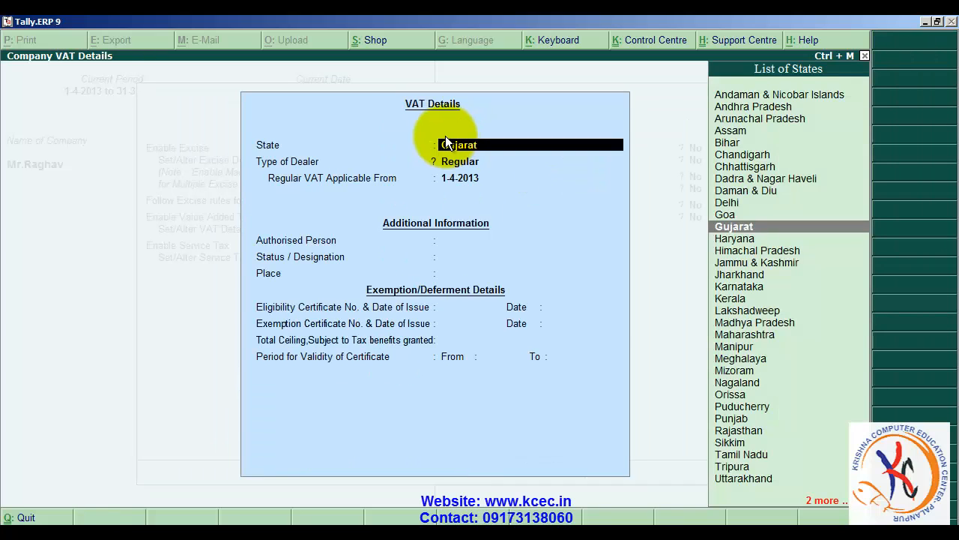
# - Accept the VAT details with state Gujarat, dealer type Regular and VAT applicable from 1-4-2013, leaving the additional and exemption details blank
pyautogui.press('Return')
pyautogui.press('Return')
pyautogui.press('Return')
pyautogui.press('Return')
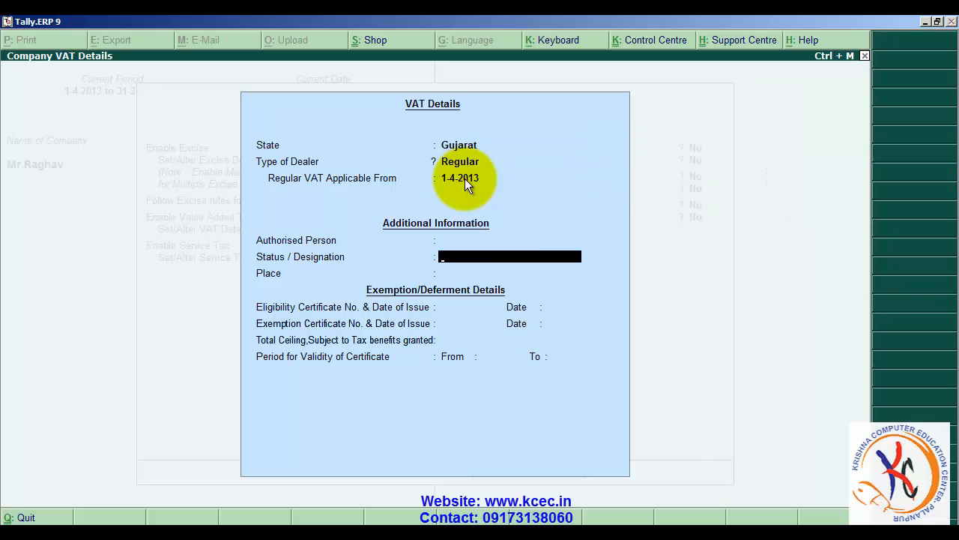
pyautogui.press('Return')
pyautogui.press('Return')
pyautogui.press('Return')
pyautogui.press('Return')
pyautogui.press('Return')
pyautogui.press('Return')
pyautogui.press('Return')
pyautogui.press('Return')
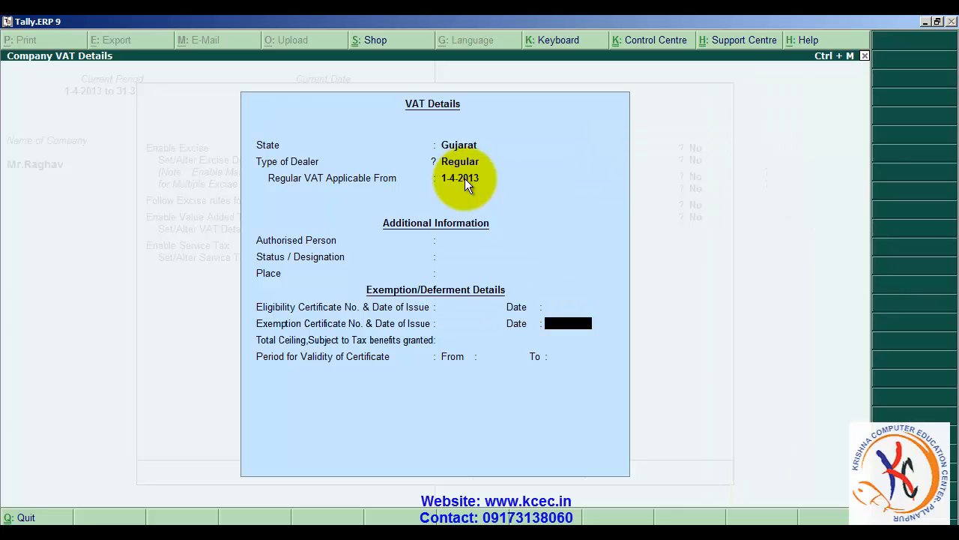
# - Save the statutory and taxation features with the tax numbers left blank, and return to the Gateway of Tally
pyautogui.press('Return')
pyautogui.press('Return')
pyautogui.press('Return')
pyautogui.press('Return')
pyautogui.press('Return')
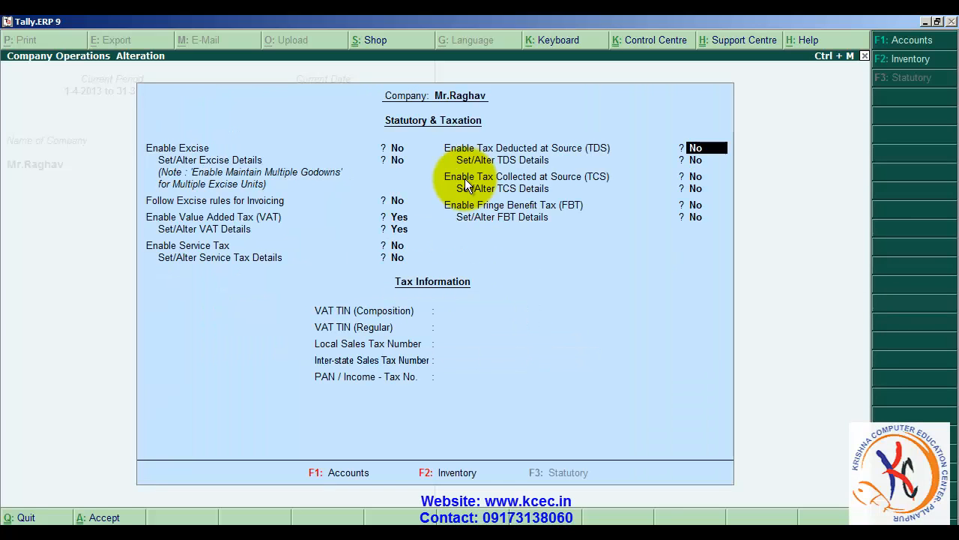
pyautogui.press('Return')
pyautogui.press('Return')
pyautogui.press('Return')
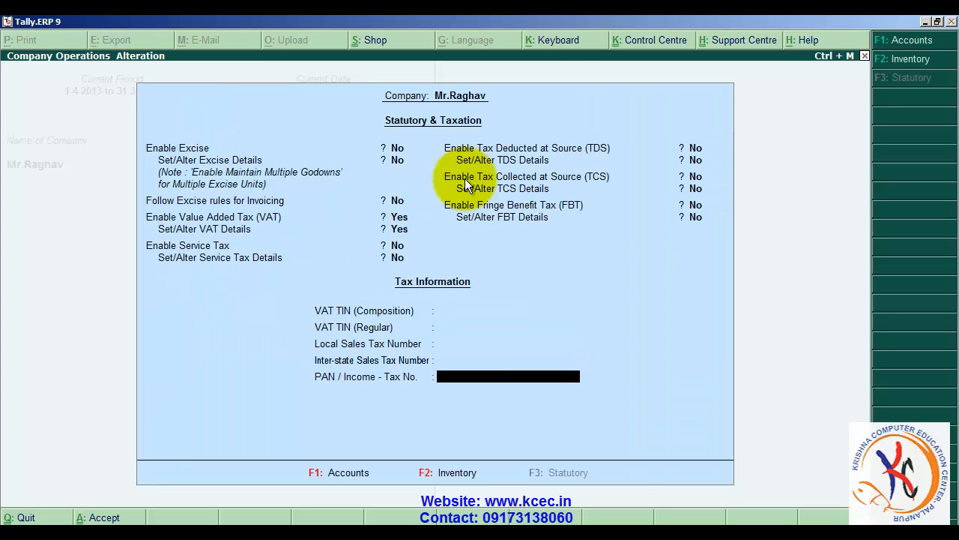
pyautogui.press('Return')
pyautogui.press('Return')
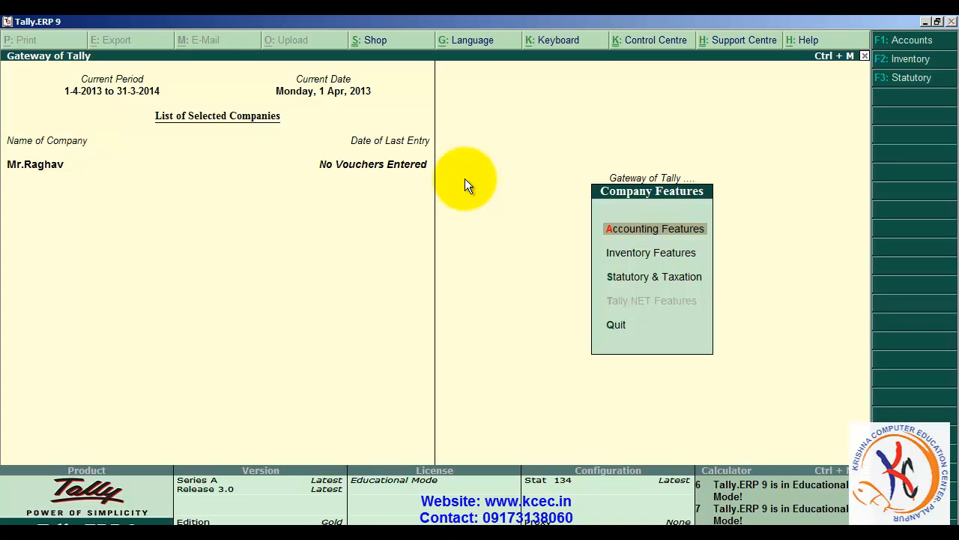
pyautogui.press('Escape')
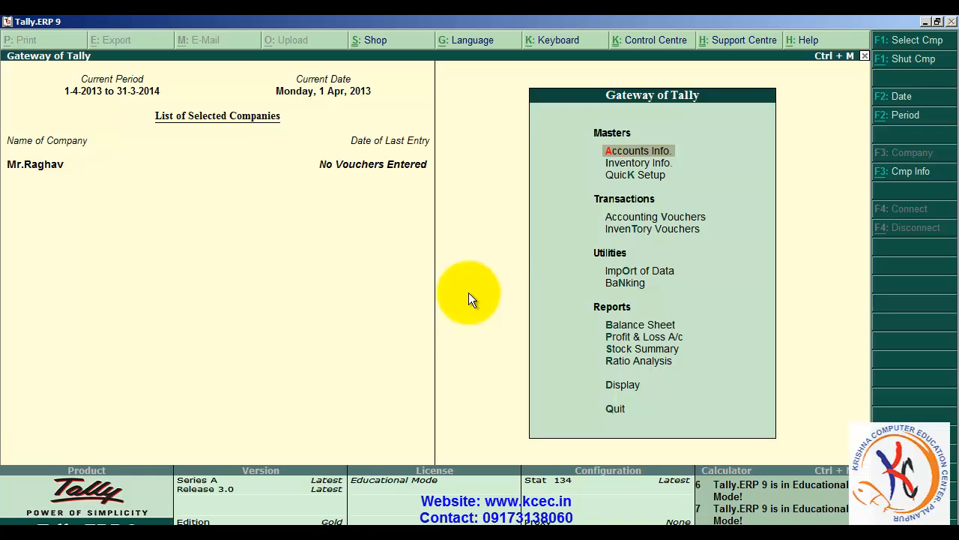
# - Start creating a single ledger and name it Sham Electronical Traders, without an alias
pyautogui.press('Return')
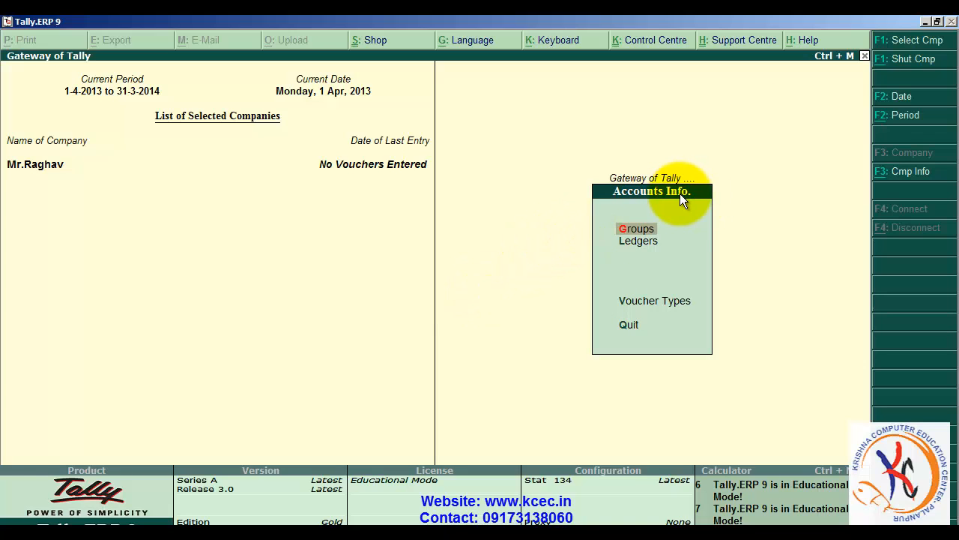
pyautogui.press('Down')
pyautogui.press('Return')
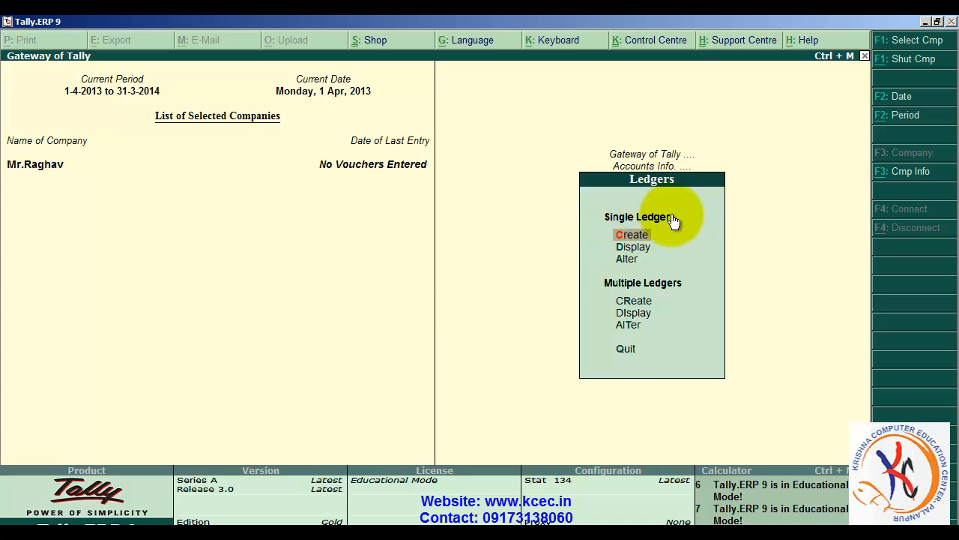
pyautogui.press('Return')
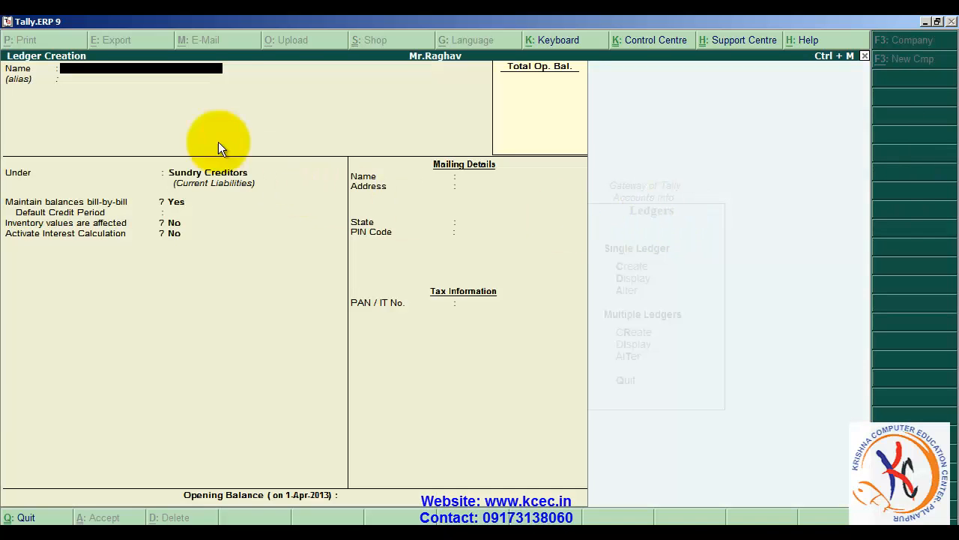
pyautogui.write('Sha')
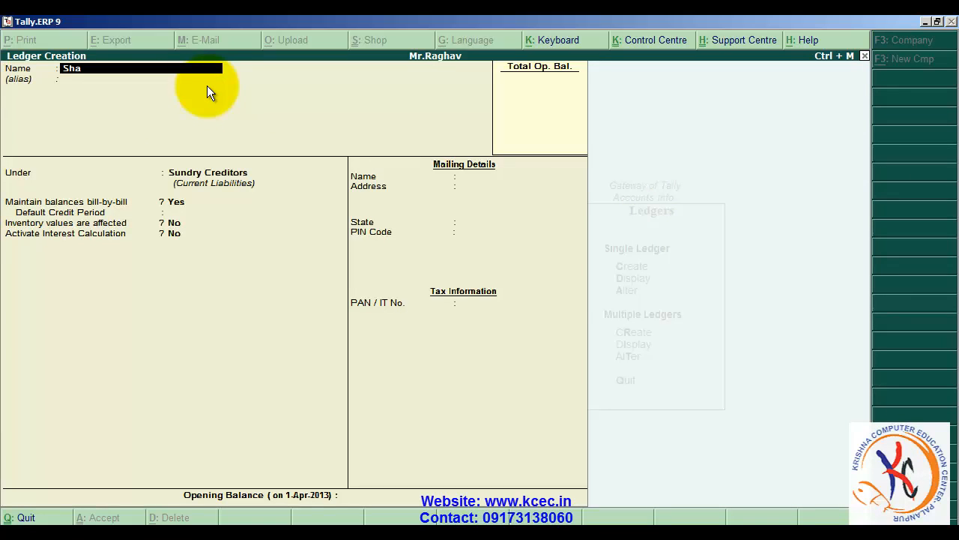
pyautogui.write('m Electronical Trade')
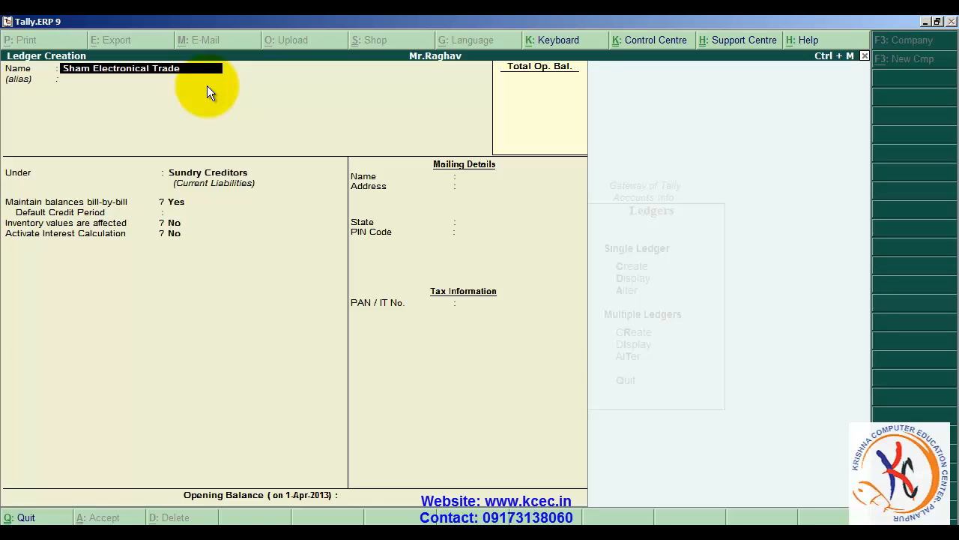
pyautogui.write('rd')
pyautogui.press('BackSpace')
pyautogui.write('=s')
pyautogui.write('s')
pyautogui.press('Return')
pyautogui.press('Return')
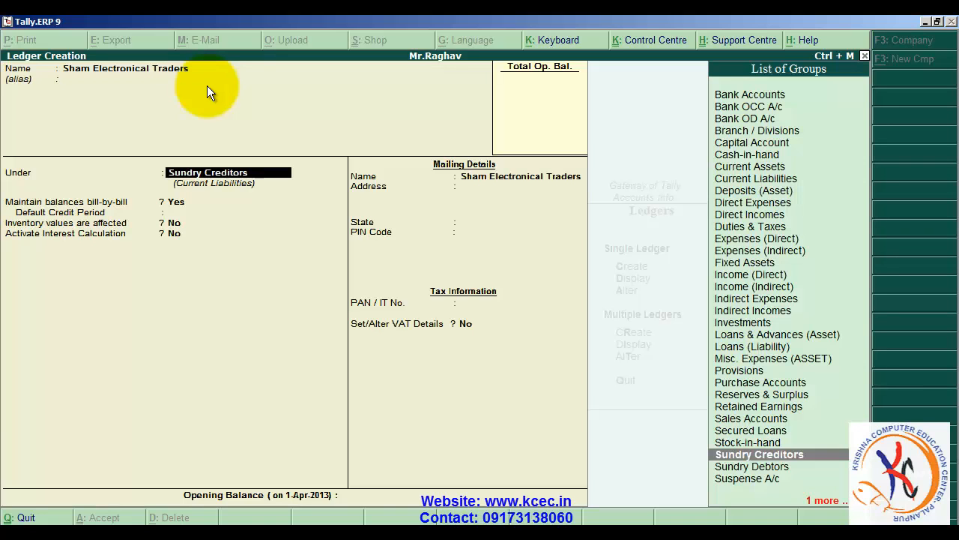
# - Place the ledger under Sundry Creditors with bill-by-bill balances maintained and the default credit period left blank
pyautogui.write('S')
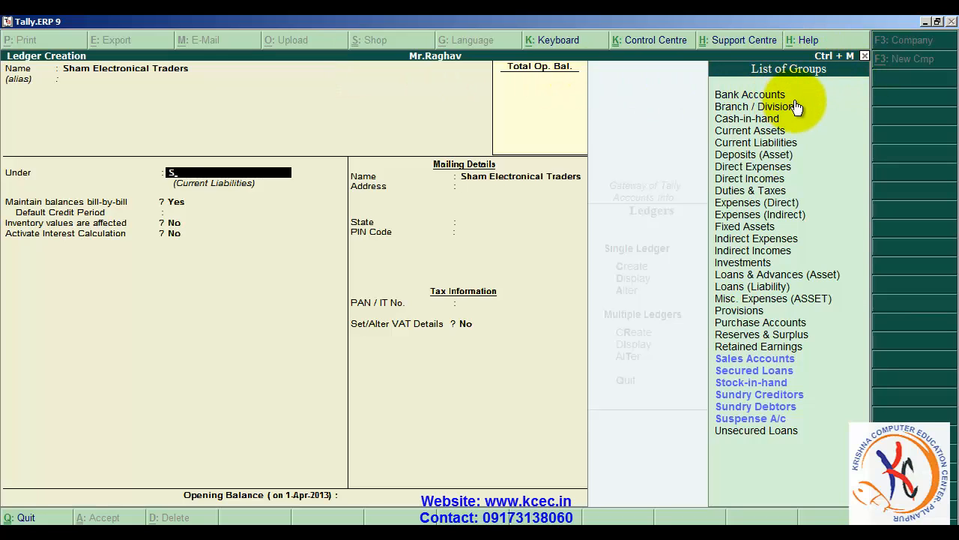
pyautogui.press('Down')
pyautogui.press('Down')
pyautogui.press('Down')
pyautogui.press('Down')
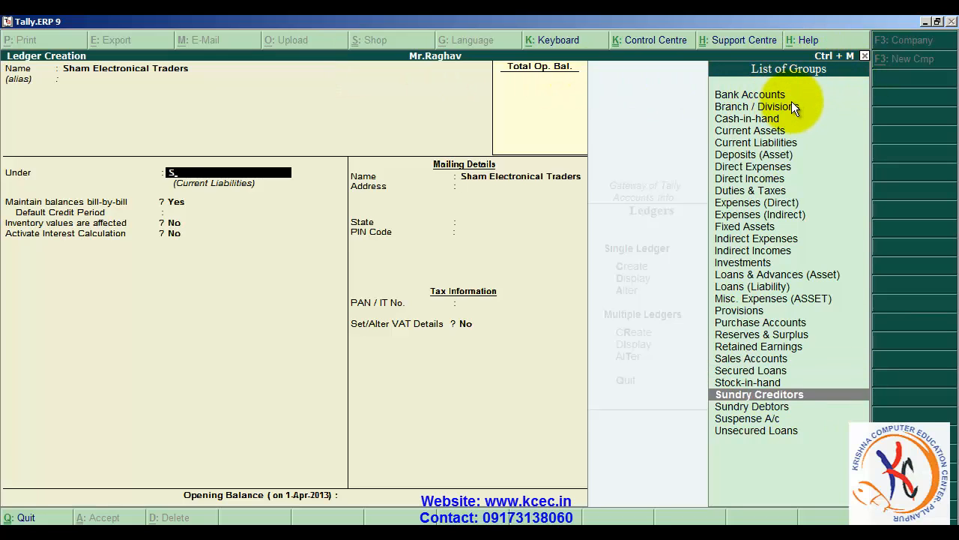
pyautogui.press('Return')
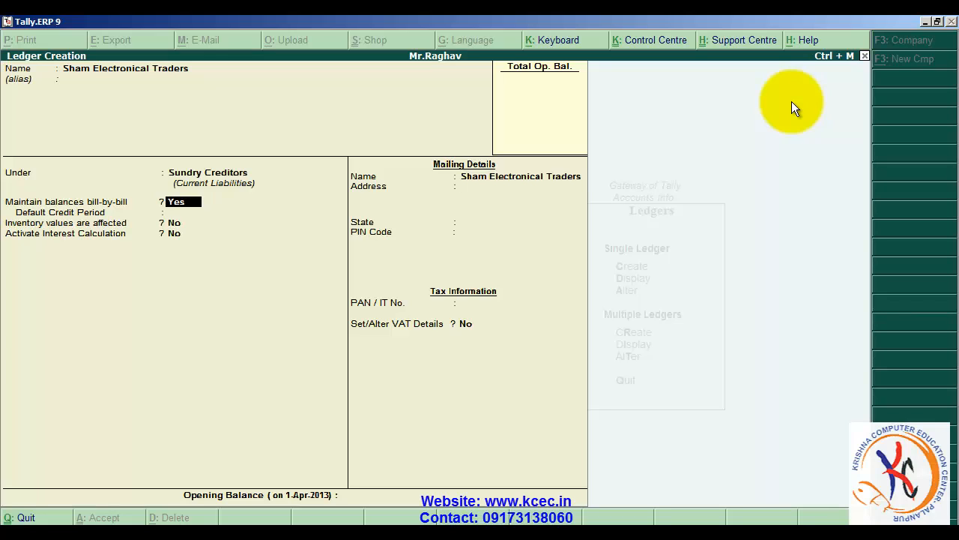
pyautogui.press('Return')
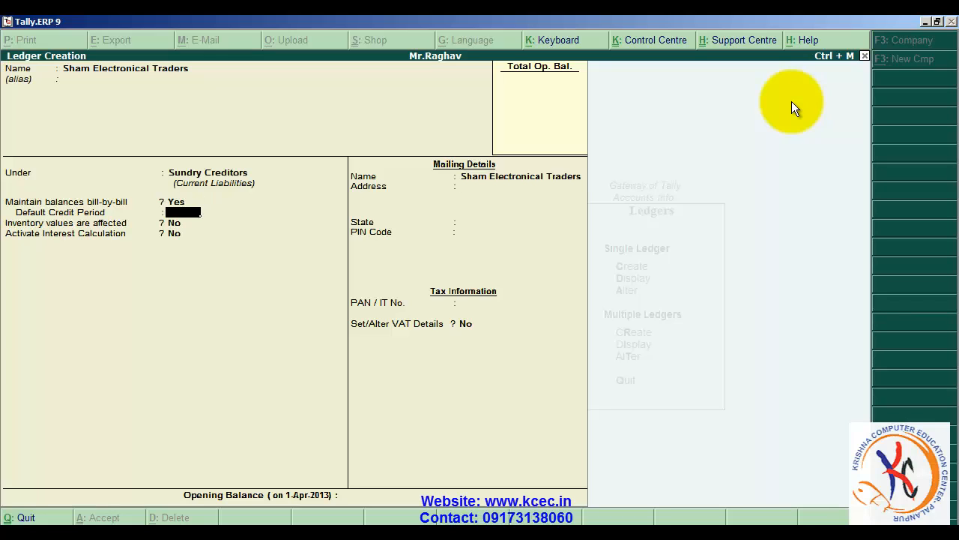
pyautogui.press('Return')
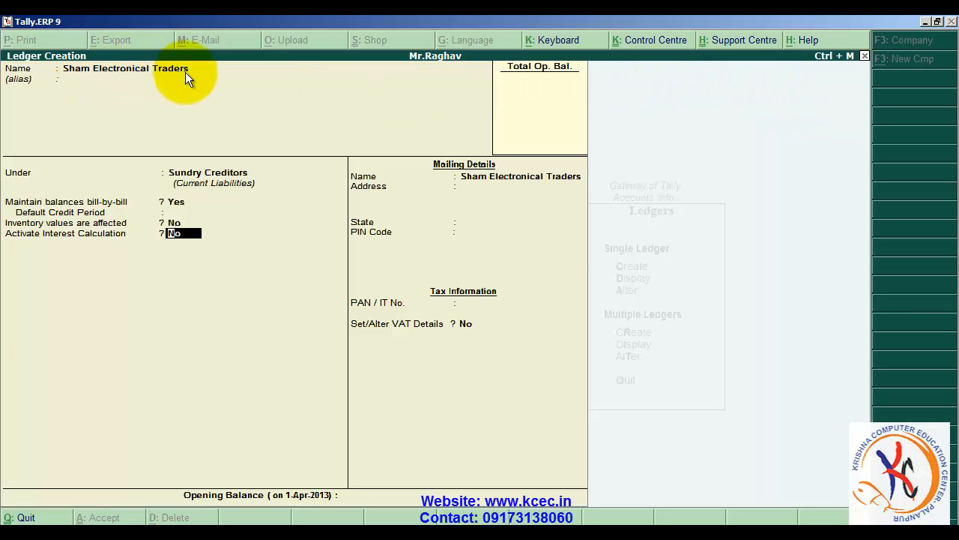
# - Activate the ledger's interest calculation transaction-by-transaction, with parameters overridable for each transaction but advanced parameters not overridable
pyautogui.write('yes')
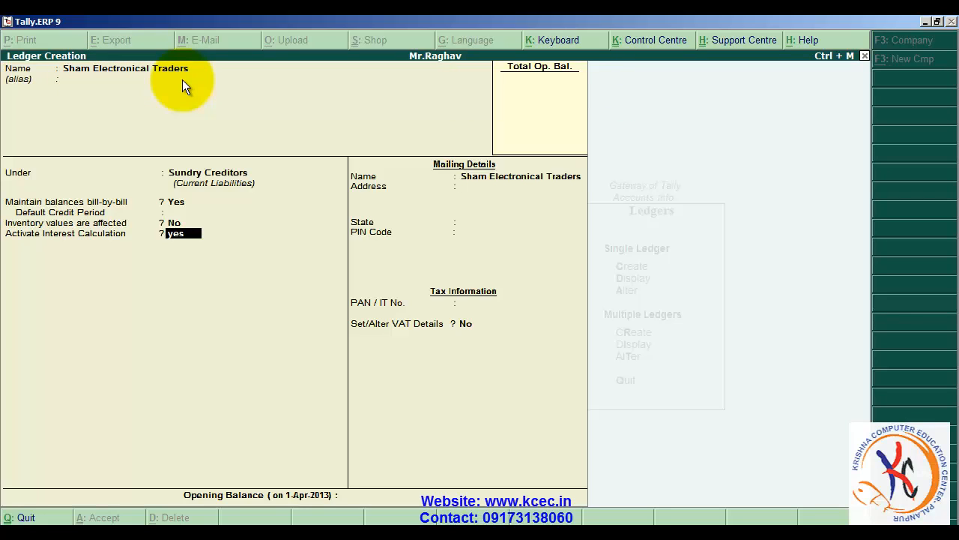
pyautogui.press('Return')
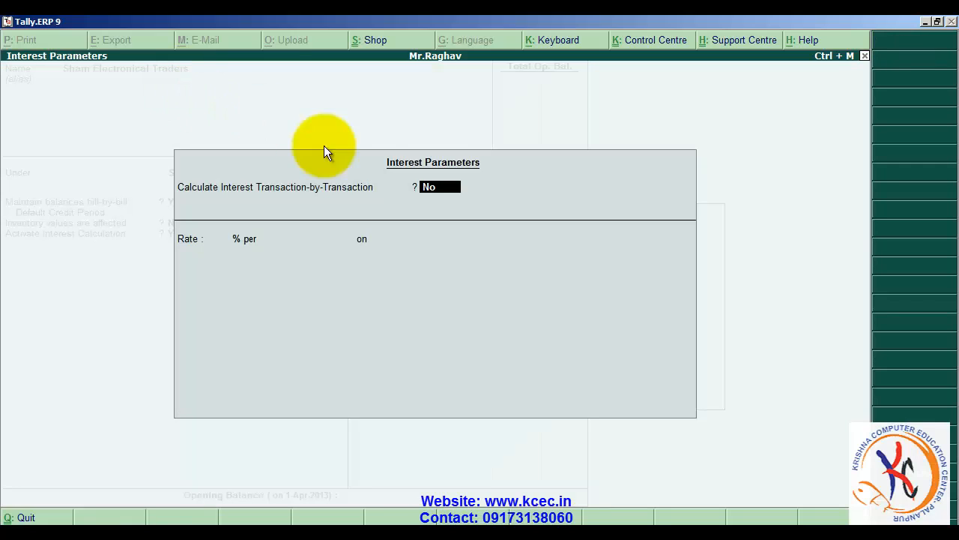
pyautogui.write('yes')
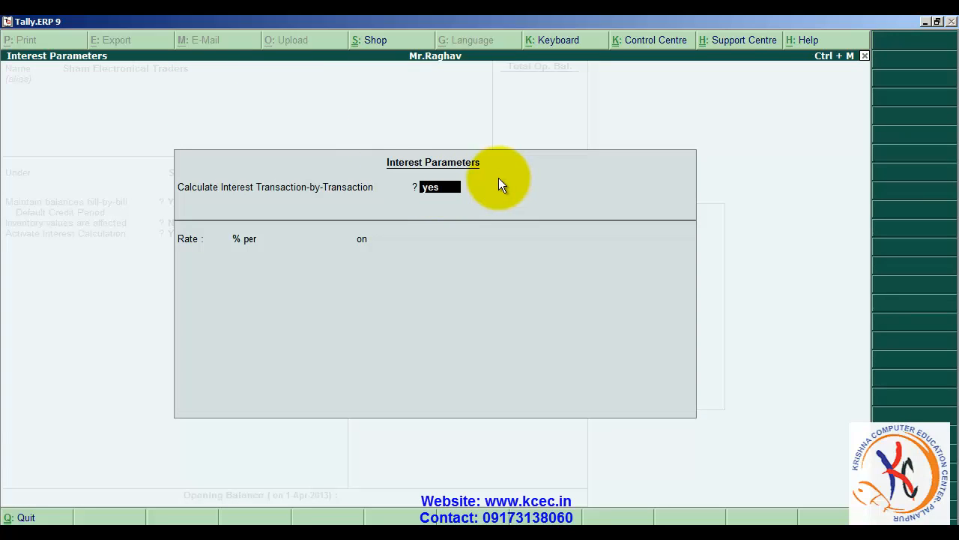
pyautogui.press('Return')
pyautogui.write('yes')
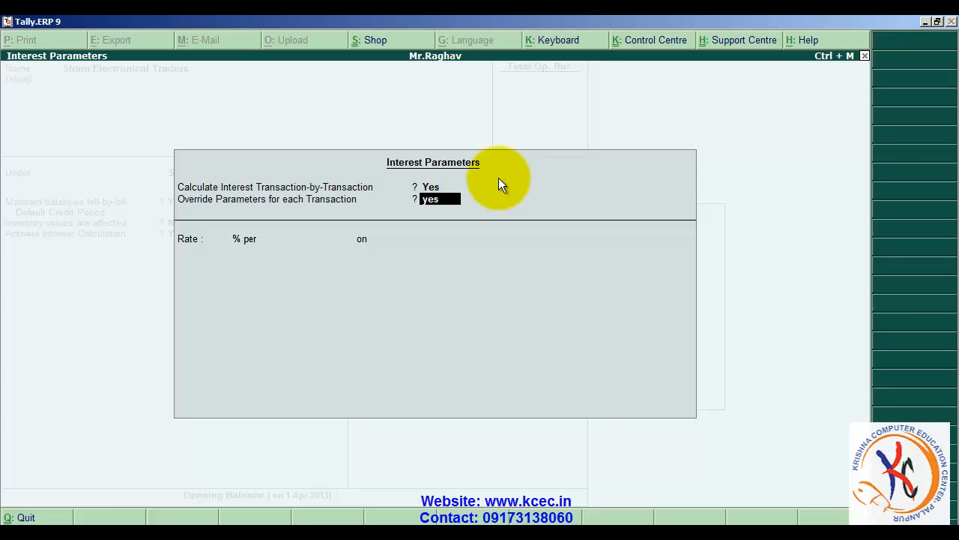
pyautogui.press('Return')
pyautogui.write('no')
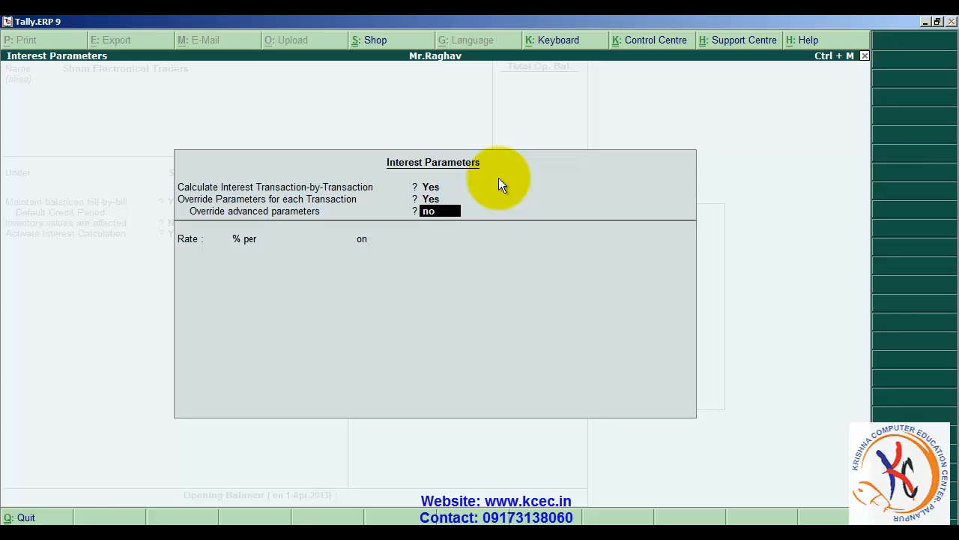
pyautogui.press('Return')
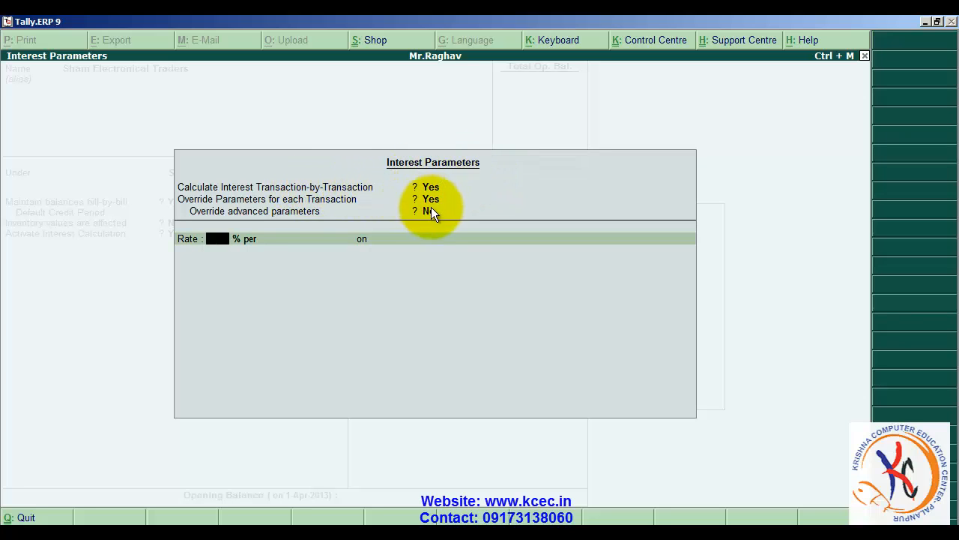
# - Set the interest rate to 10% per 365-Day Year on Credit Balances Only
pyautogui.write('10')
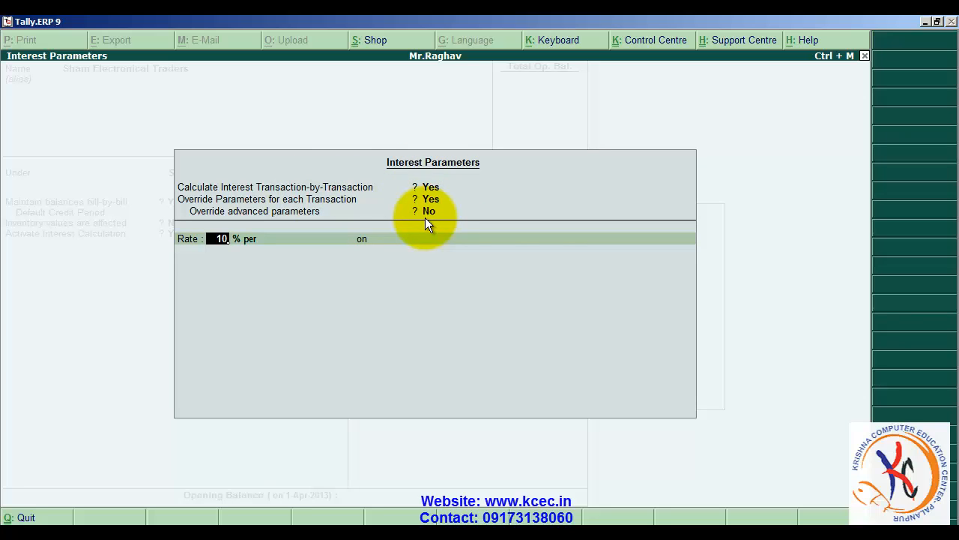
pyautogui.press('Return')
pyautogui.press('Down')
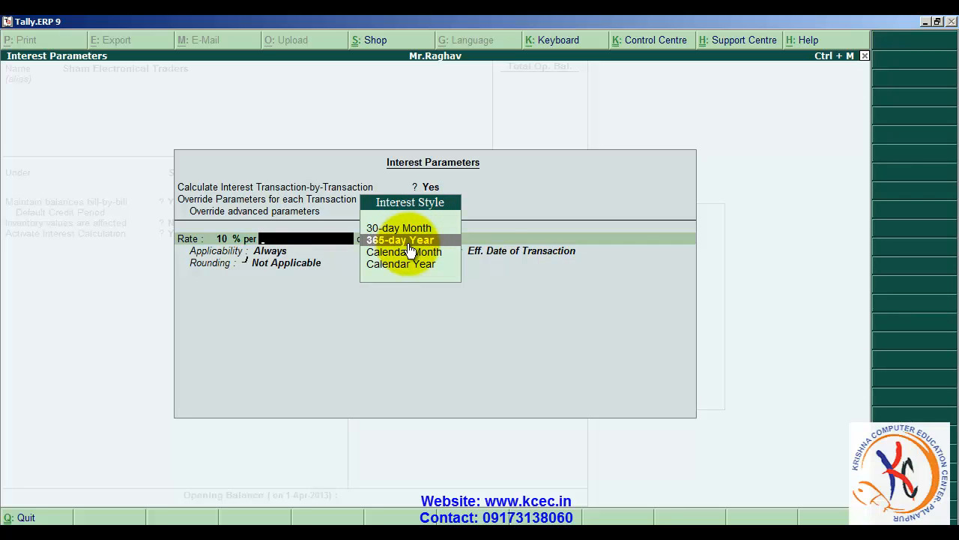
pyautogui.press('Return')
pyautogui.press('Down')
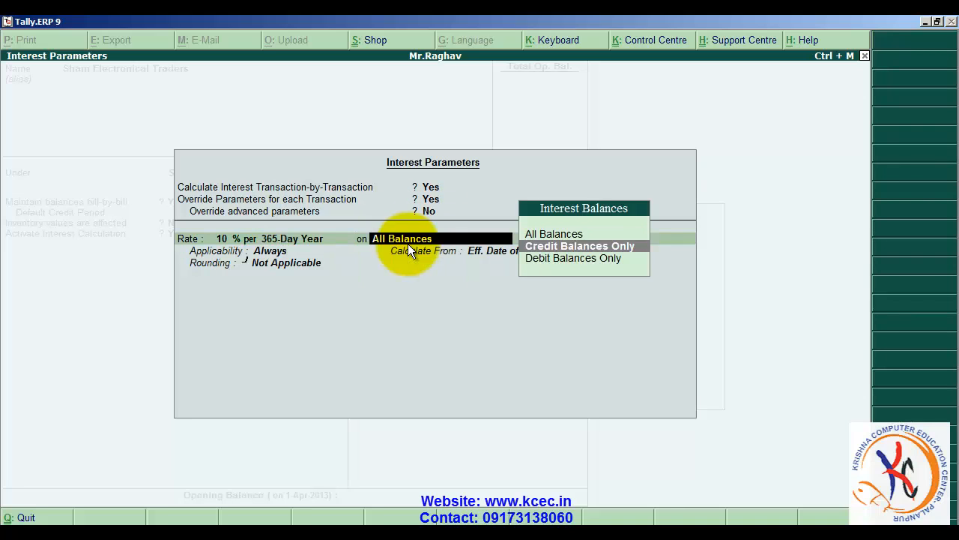
pyautogui.press('Return')
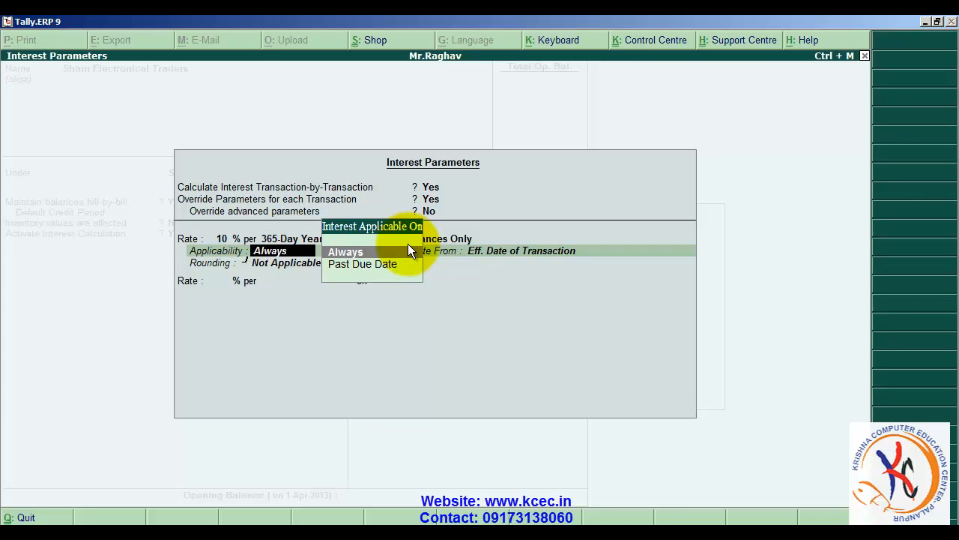
# - Apply interest past due date by 0 days from the effective date of transaction, without rounding, and complete the interest parameters
pyautogui.press('Down')
pyautogui.press('Return')
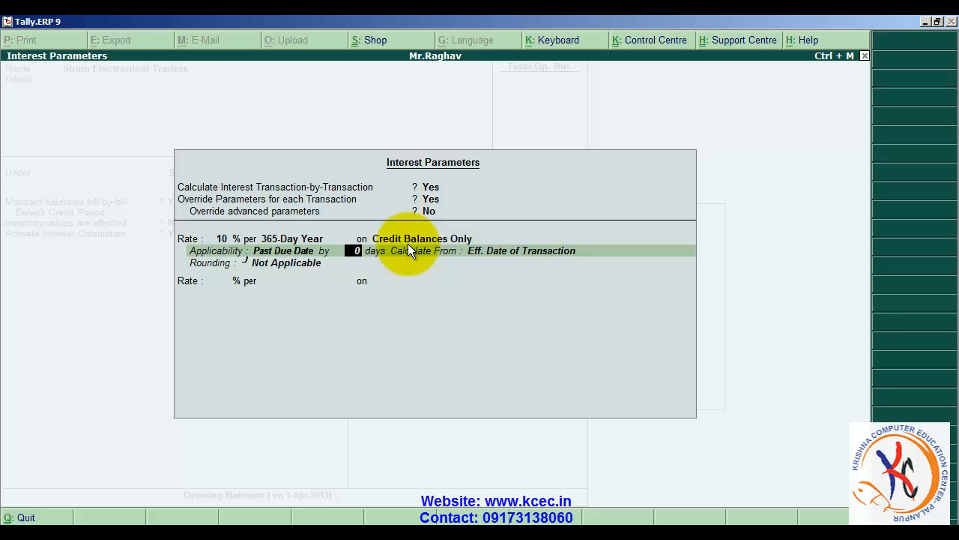
pyautogui.press('Return')
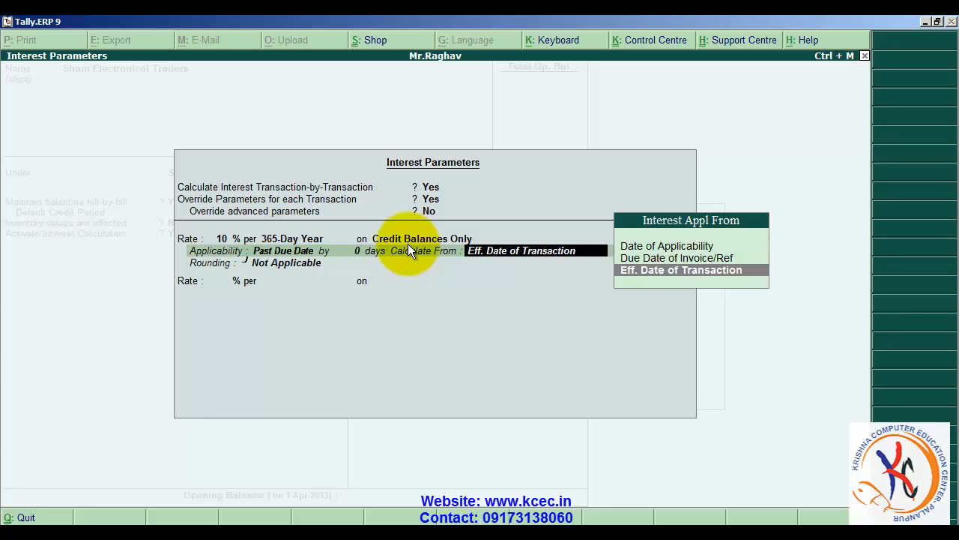
pyautogui.press('Return')
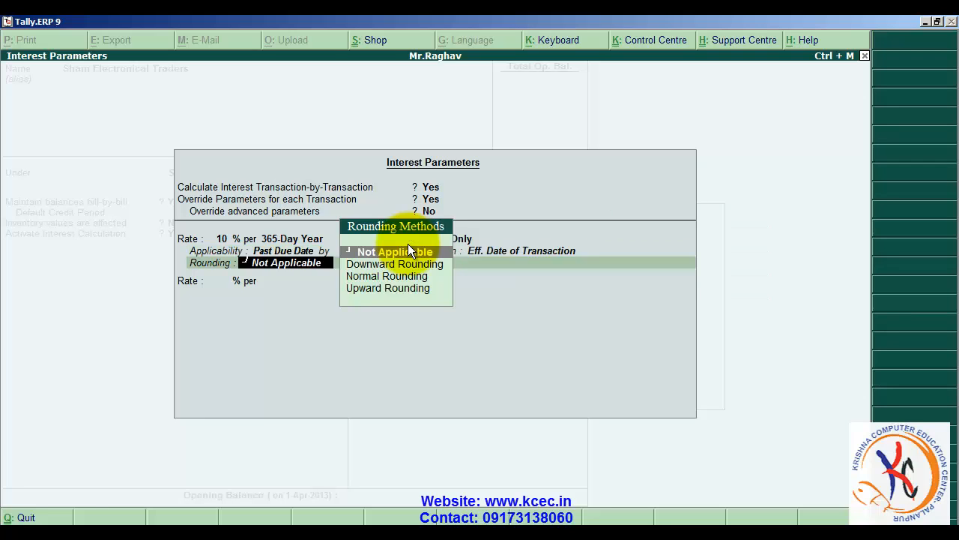
pyautogui.press('Return')
# - Save the supplier ledger with address, PIN code, PAN and opening balance blank, State not applicable and VAT details set to No
pyautogui.press('Return')
pyautogui.press('Return')
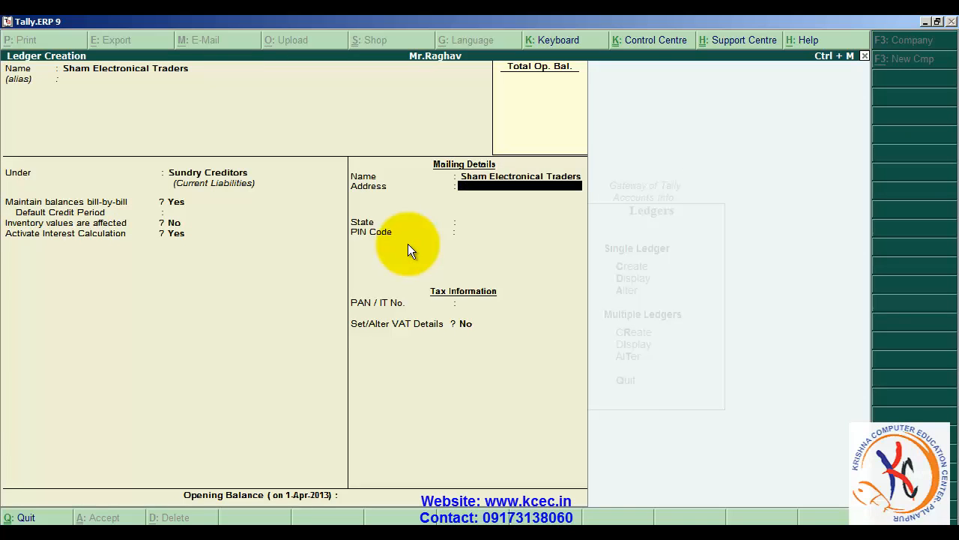
pyautogui.press('Return')
pyautogui.press('Return')
pyautogui.press('Return')
pyautogui.press('Return')
pyautogui.press('Return')
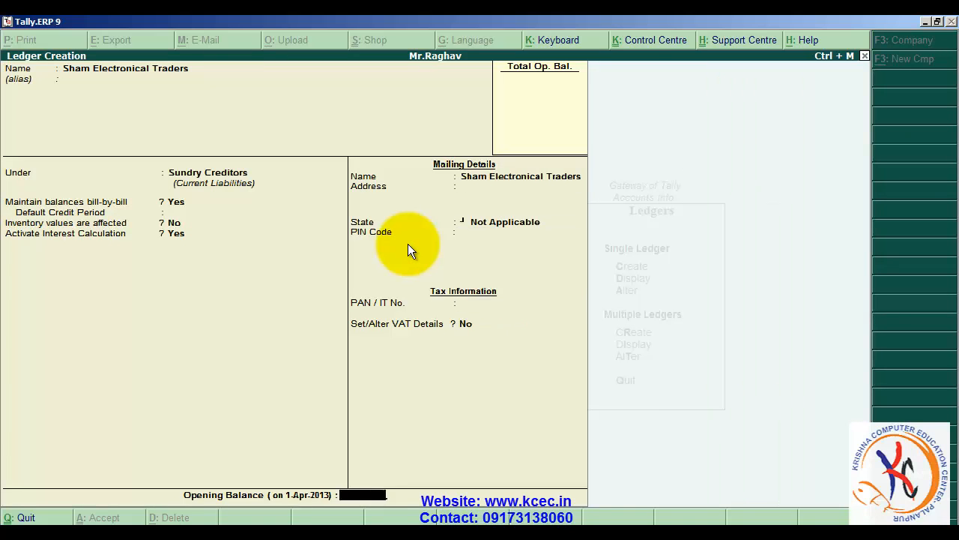
pyautogui.press('Return')
# - Name the new ledger Input Vat@4%, without an alias
pyautogui.press('Return')
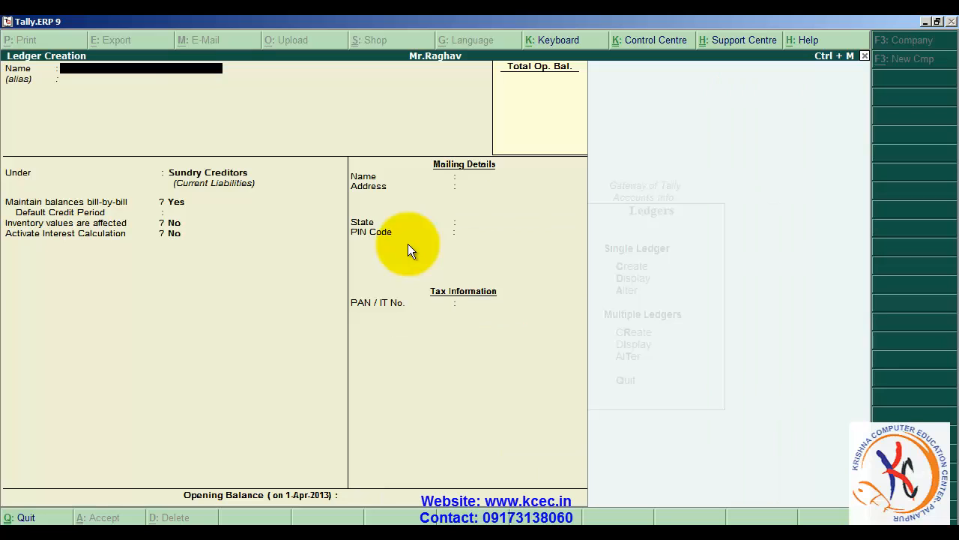
pyautogui.write('Input Vat@4%')
pyautogui.press('Return')
pyautogui.press('Return')
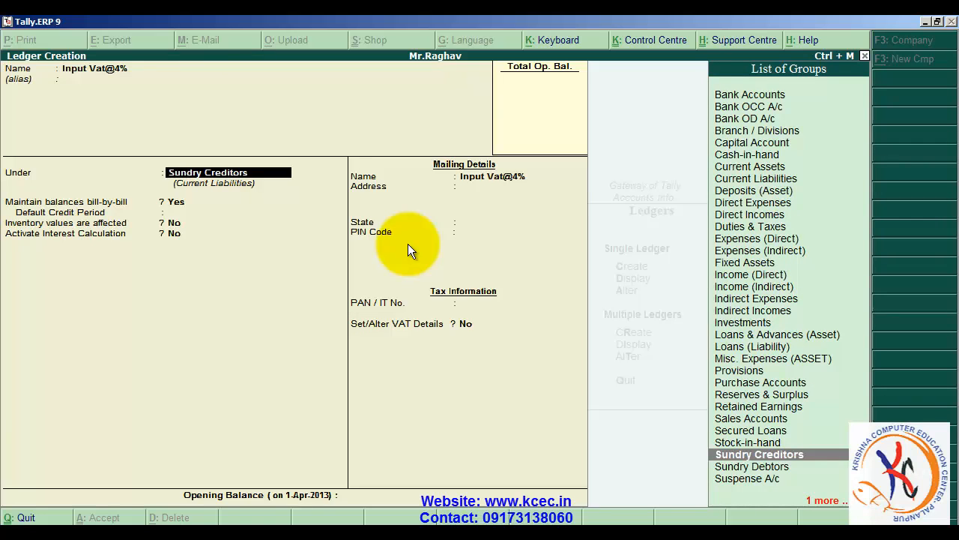
# - Place the ledger under Duties & Taxes with duty type VAT and VAT sub type Input VAT
pyautogui.write('D')
pyautogui.press('Down')
pyautogui.press('Down')
pyautogui.press('Down')
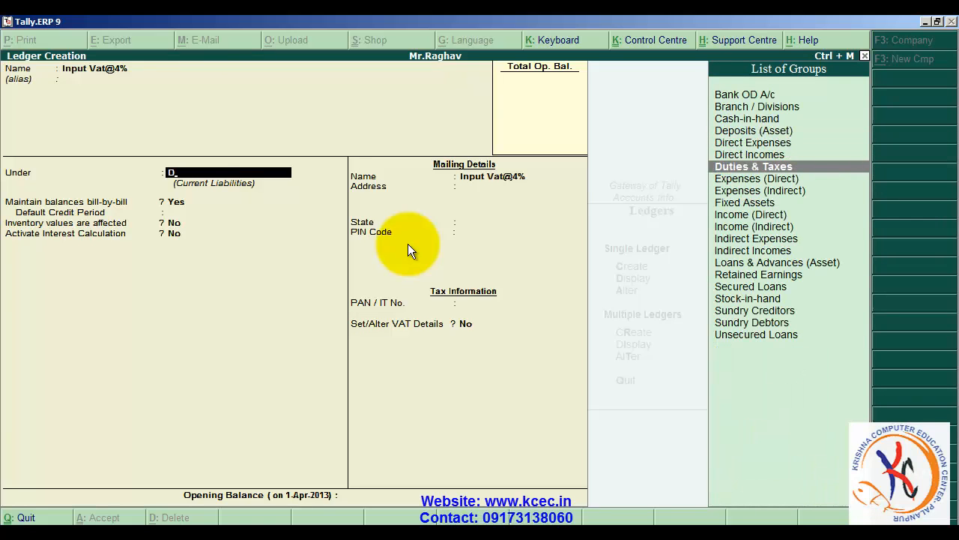
pyautogui.press('Return')
pyautogui.press('Down')
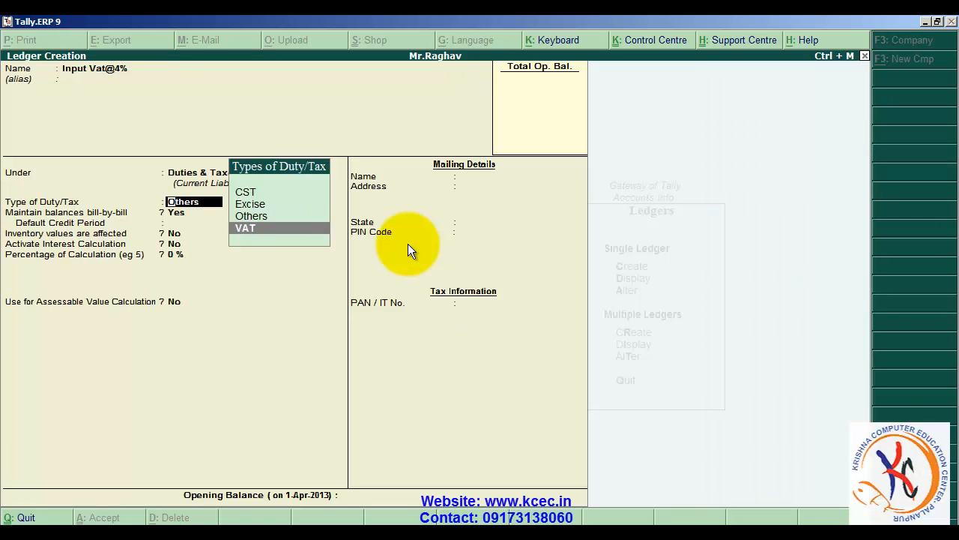
pyautogui.press('Return')
pyautogui.press('Down')
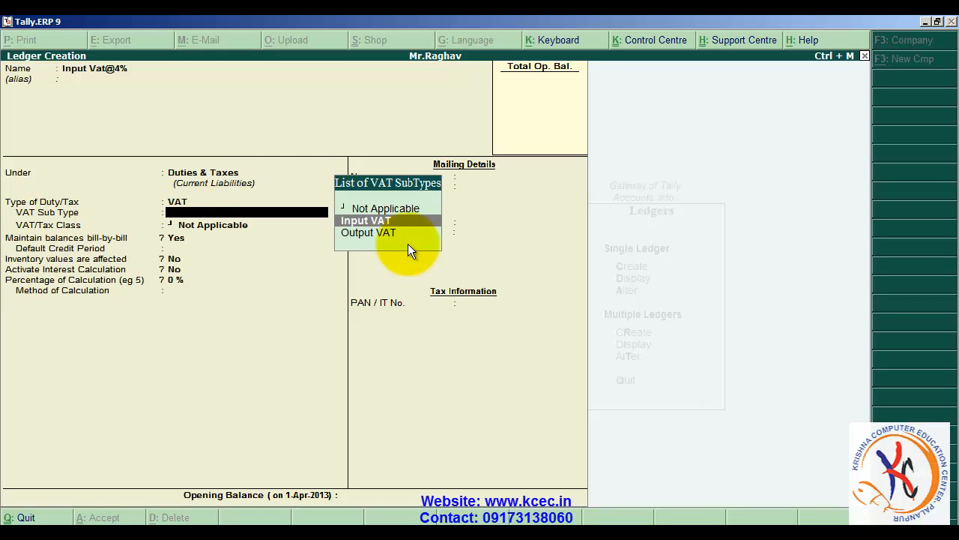
pyautogui.press('Return')
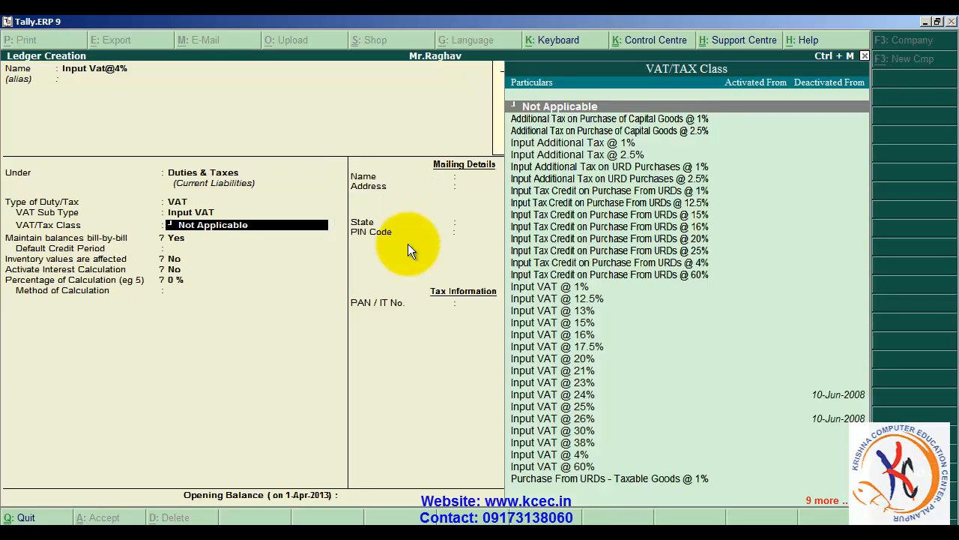
# - Assign the VAT/Tax class Input VAT @ 4% to the ledger
pyautogui.write('I')
pyautogui.press('Down')
pyautogui.press('Down')
pyautogui.press('Down')
pyautogui.press('Down')
pyautogui.press('Down')
pyautogui.press('Down')
pyautogui.press('Down')
pyautogui.press('Down')
pyautogui.press('Down')
pyautogui.press('Down')
pyautogui.press('Down')
pyautogui.press('Down')
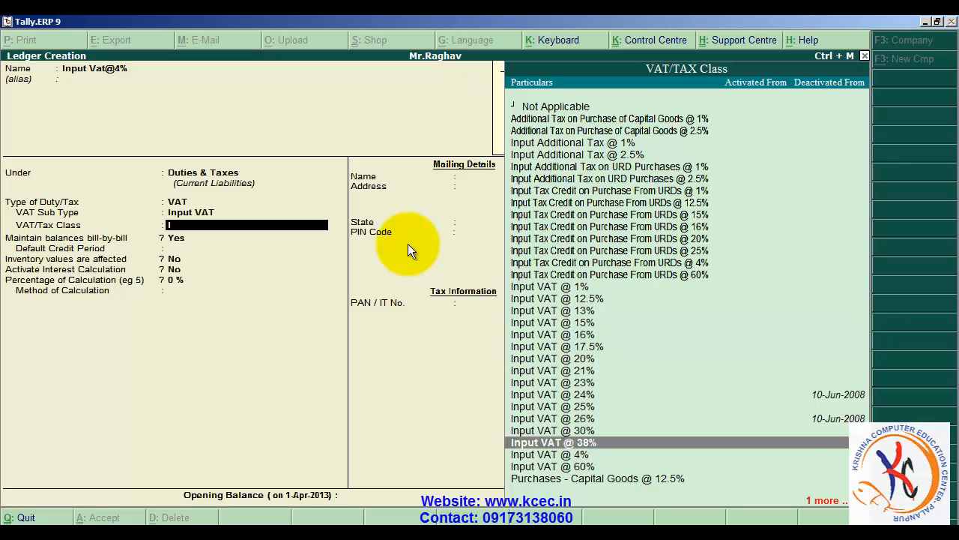
pyautogui.press('Return')
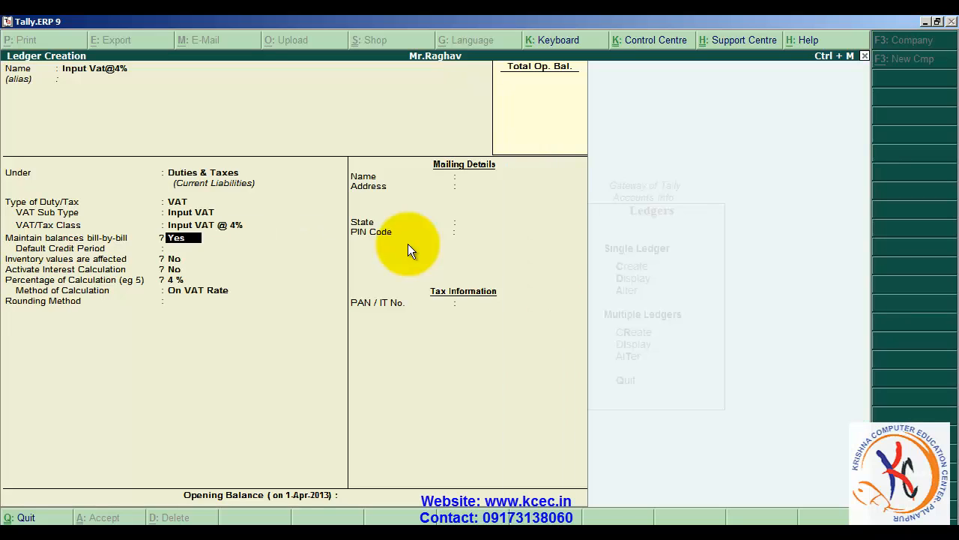
# - Keep bill-by-bill balances with a blank credit period, set rounding to Not Applicable, and save the Input Vat@4% ledger
pyautogui.press('Return')
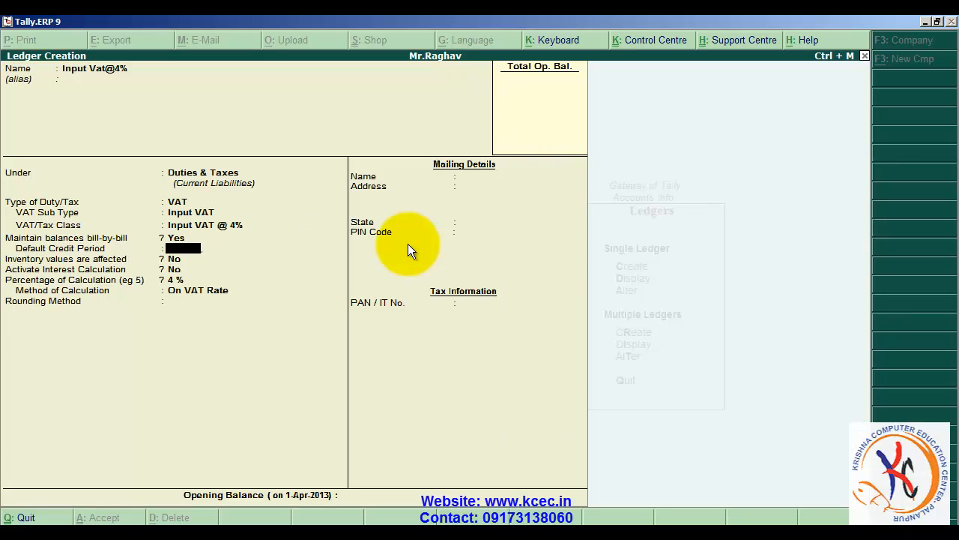
pyautogui.press('Return')
pyautogui.press('Return')
pyautogui.press('Return')
pyautogui.press('Return')
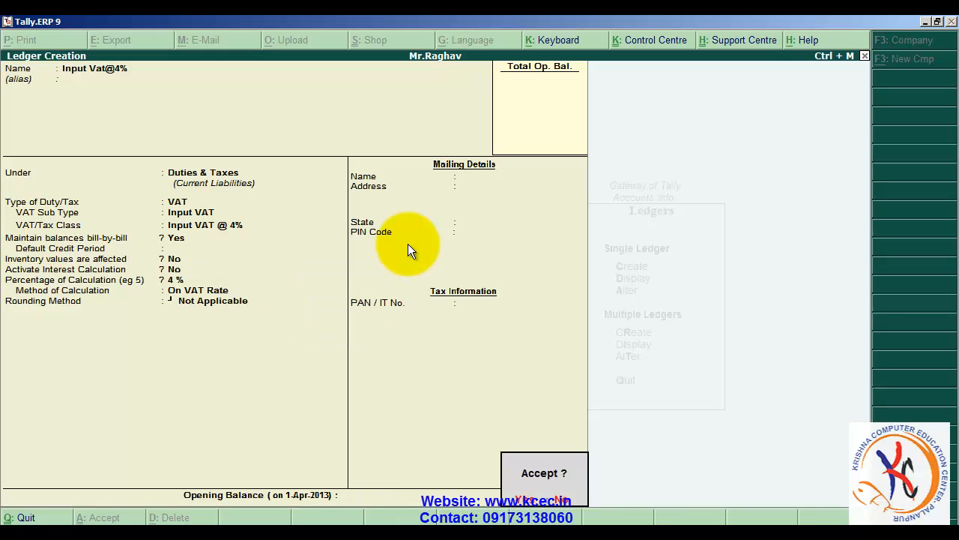
pyautogui.press('Return')
pyautogui.write('In')
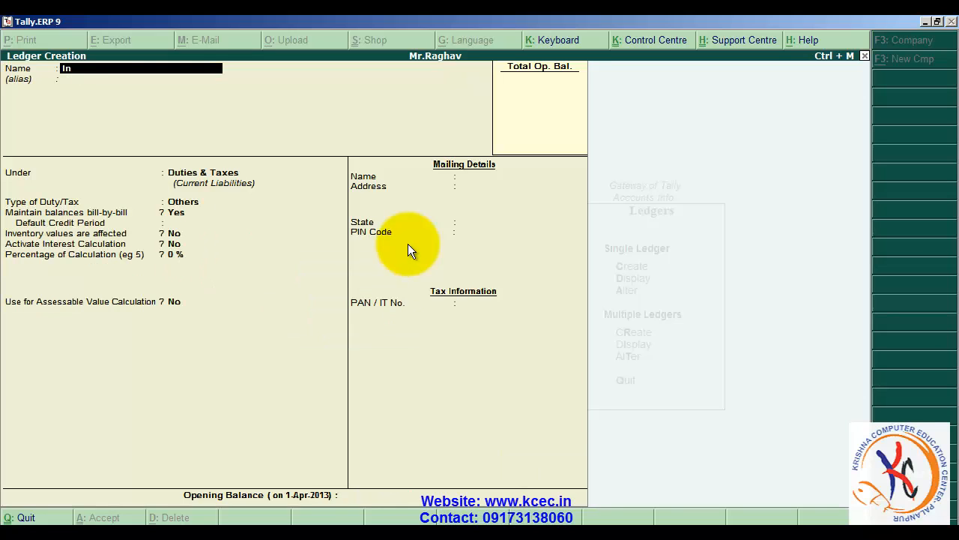
pyautogui.write('put Vat@12.5%')
pyautogui.press('Return')
pyautogui.press('Return')
pyautogui.press('Return')
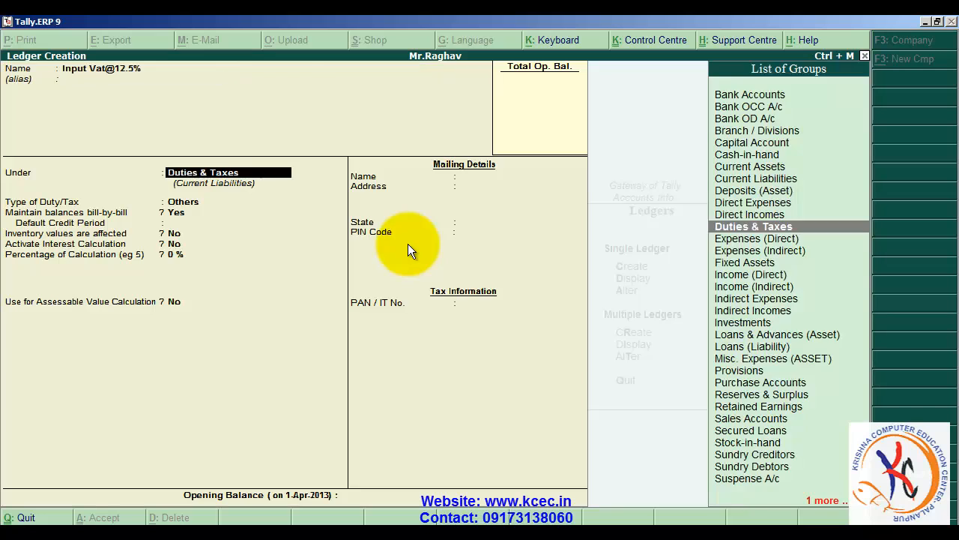
# - Keep the 12.5% ledger under Duties & Taxes and set its duty type to VAT with sub type Input VAT
pyautogui.press('Down')
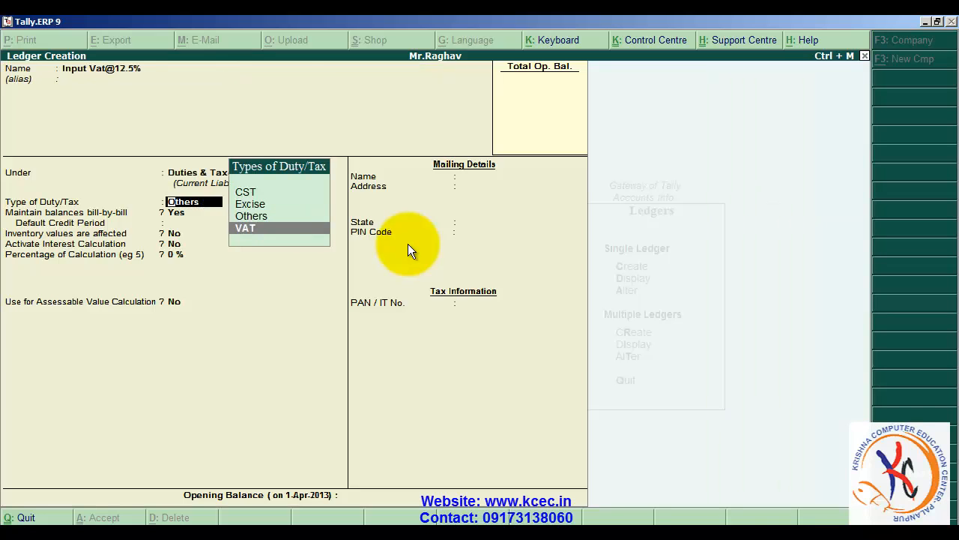
pyautogui.press('Return')
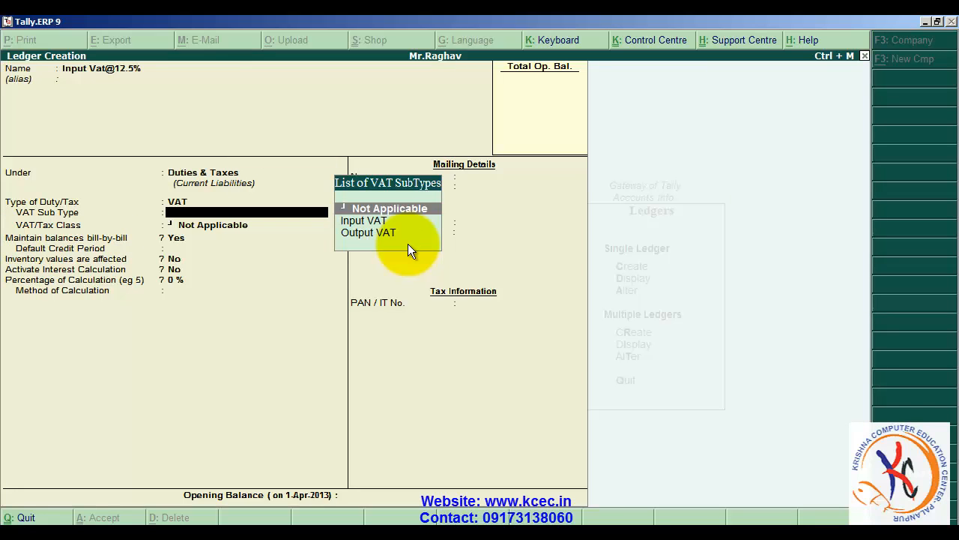
pyautogui.press('Down')
pyautogui.press('Return')
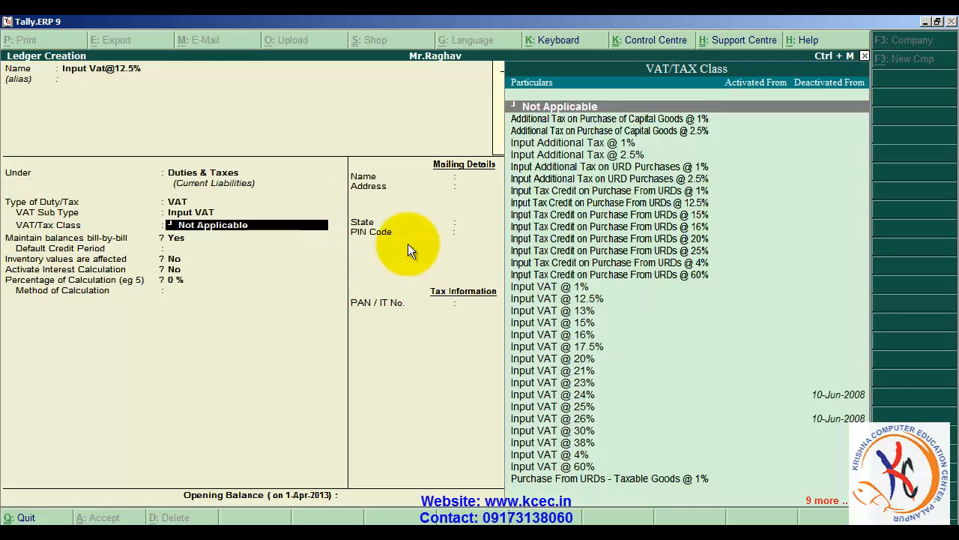
# - Assign the VAT/Tax class Input VAT @ 12.5% to the ledger, keeping bill-by-bill balances maintained
pyautogui.write('I')
pyautogui.press('Down')
pyautogui.press('Down')
pyautogui.press('Down')
pyautogui.press('Down')
pyautogui.press('Down')
pyautogui.press('Down')
pyautogui.press('Down')
pyautogui.press('Down')
pyautogui.press('Down')
pyautogui.press('Down')
pyautogui.press('Down')
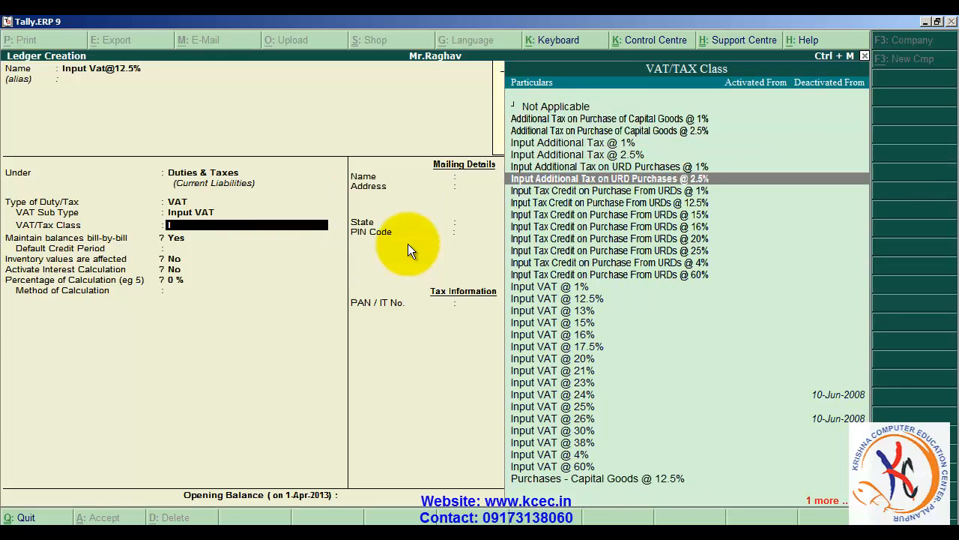
pyautogui.press('Down')
pyautogui.press('Down')
pyautogui.press('Down')
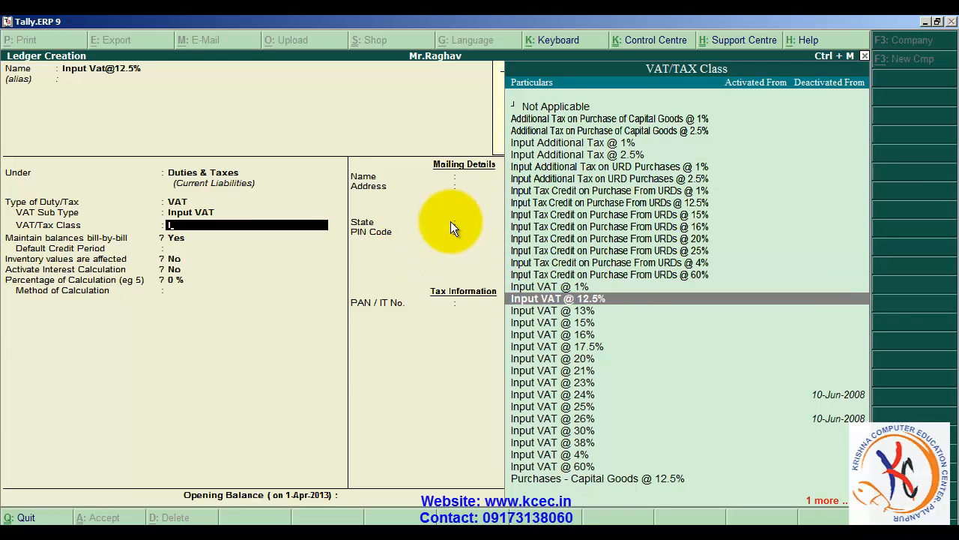
pyautogui.press('Return')
pyautogui.press('Return')
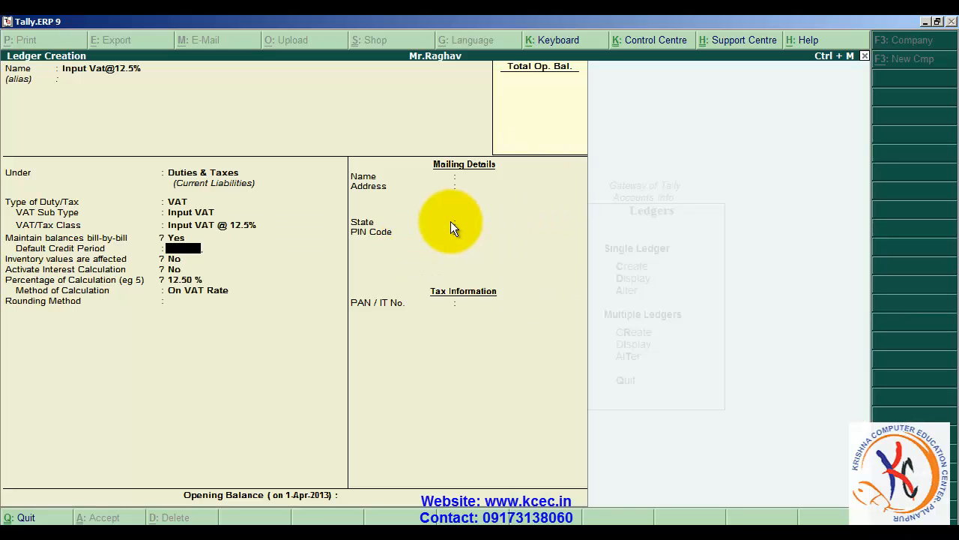
pyautogui.press('Return')
pyautogui.press('Return')
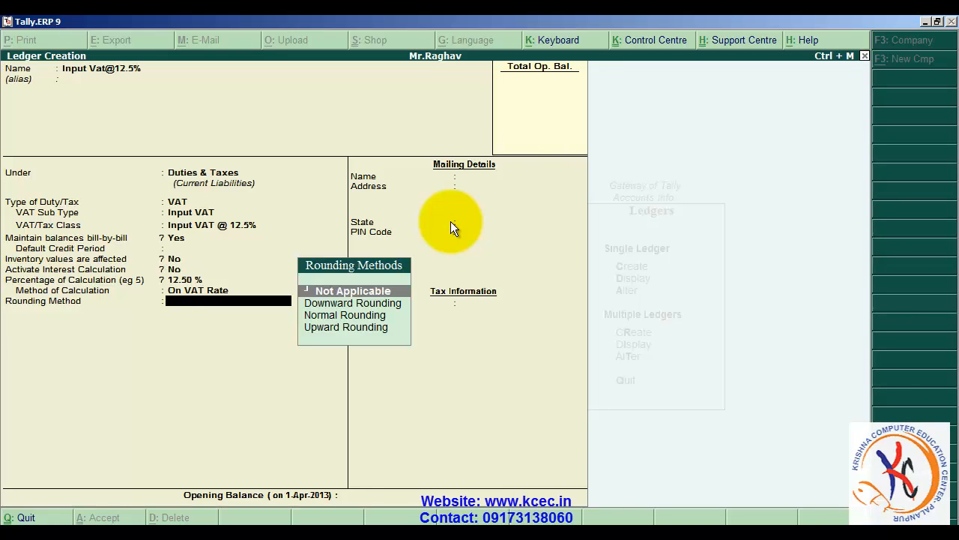
pyautogui.press('Return')
# - Name the next ledger Output Vat@4%, without an alias
pyautogui.press('Return')
pyautogui.press('Return')
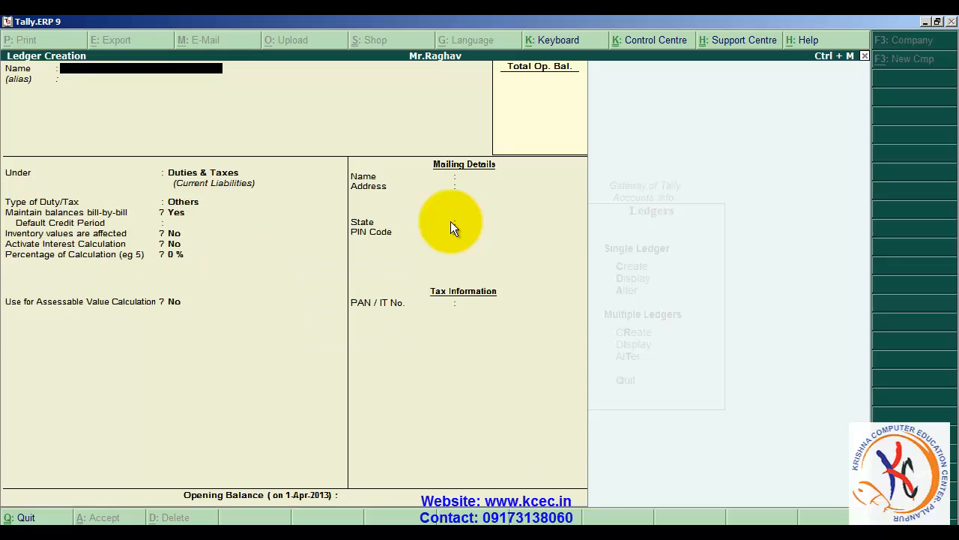
pyautogui.write('Output Vat@4%')
pyautogui.press('Return')
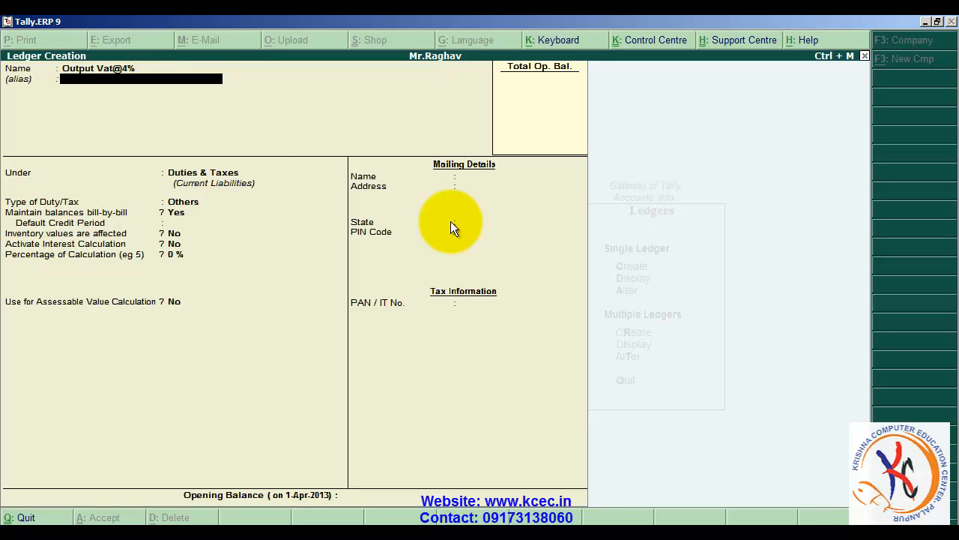
pyautogui.press('Return')
# - Keep the output ledger under Duties & Taxes and set its duty type to VAT with sub type Output VAT
pyautogui.press('Return')
pyautogui.press('Down')
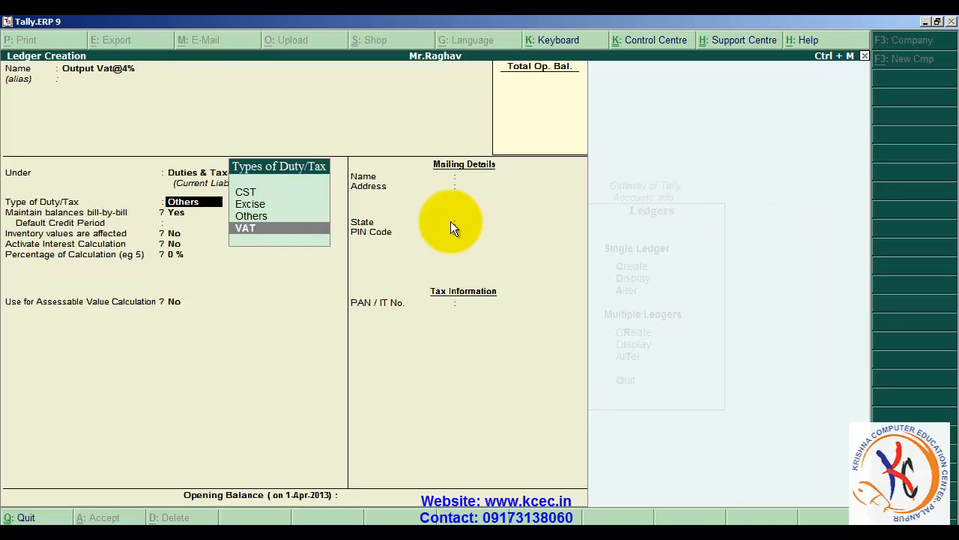
pyautogui.press('Return')
pyautogui.press('Down')
pyautogui.press('Down')
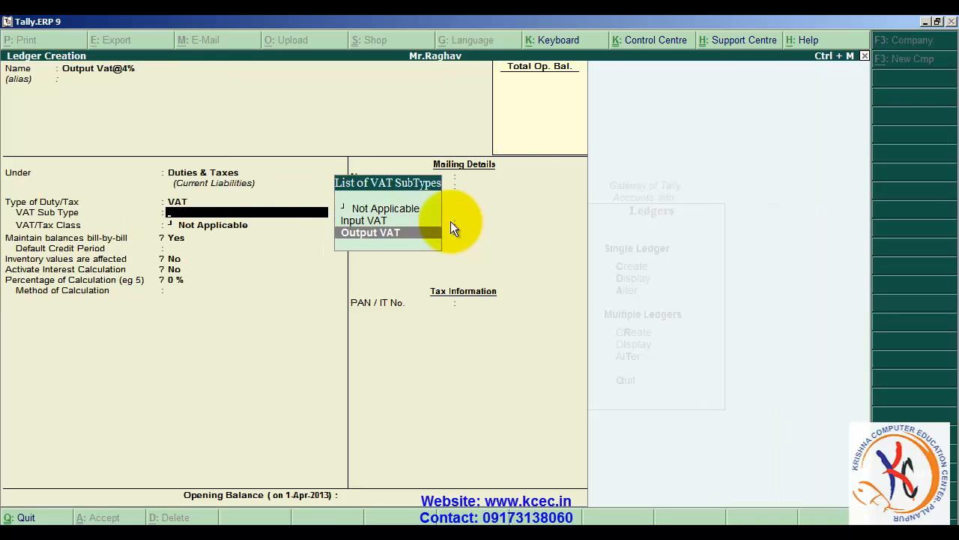
pyautogui.press('Return')
# - Assign the VAT/Tax class Output VAT @ 4% to the ledger
pyautogui.write('Output VAT')
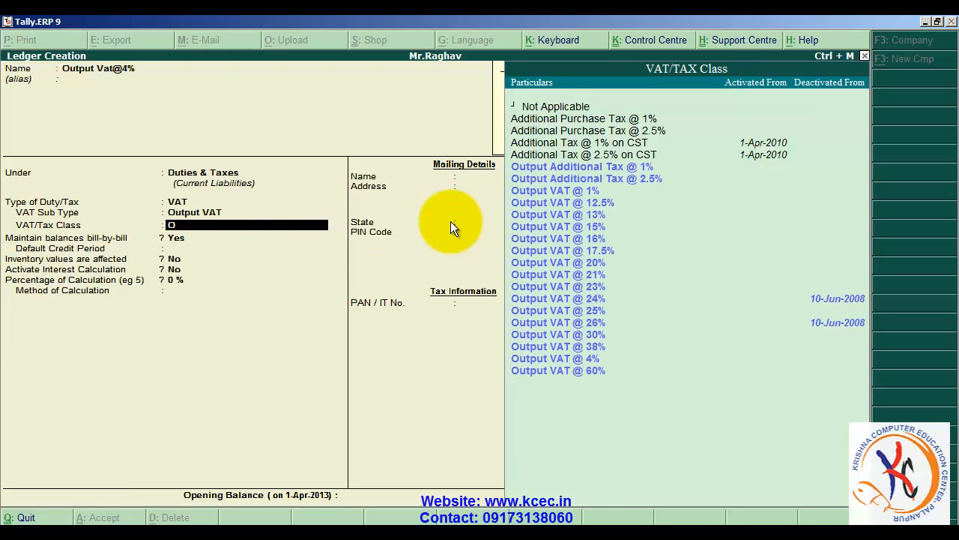
pyautogui.press('Down')
pyautogui.press('Down')
pyautogui.press('Down')
pyautogui.press('Down')
pyautogui.press('Down')
pyautogui.press('Down')
pyautogui.press('Down')
pyautogui.press('Down')
pyautogui.press('Down')
pyautogui.press('Down')
pyautogui.press('Down')
pyautogui.press('Down')
pyautogui.press('Down')
pyautogui.press('Down')
pyautogui.press('Down')
pyautogui.press('Down')
pyautogui.press('Down')
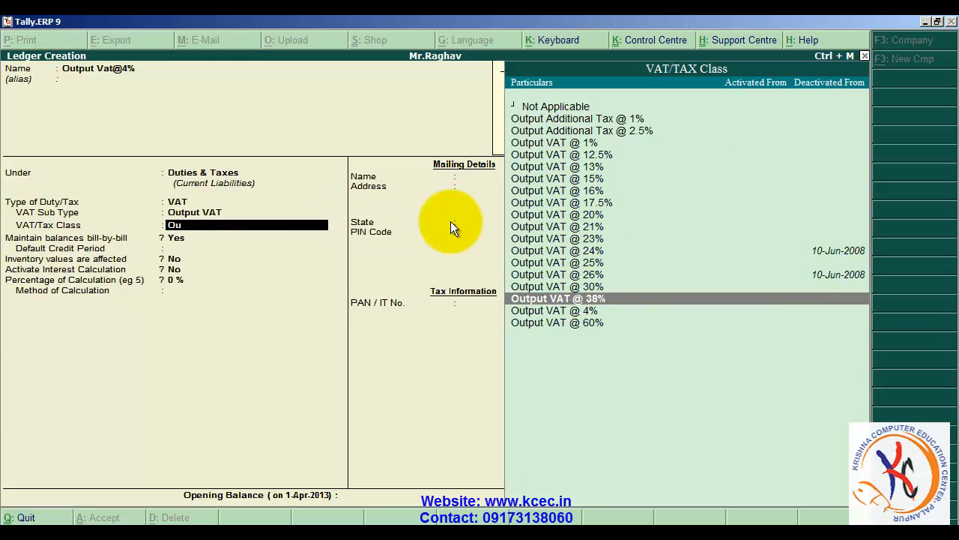
pyautogui.press('Return')
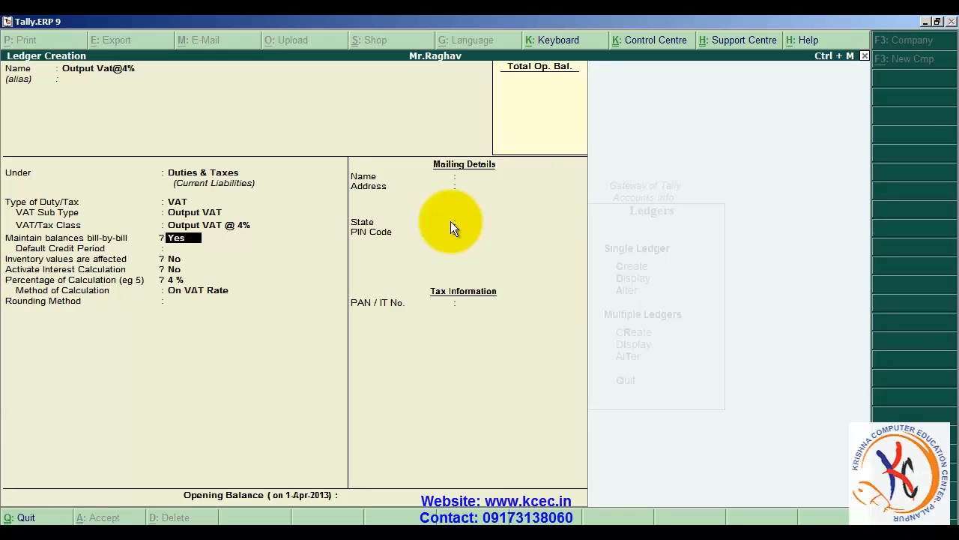
# - Leave the default credit period blank, set rounding to Not Applicable, and save the Output Vat@4% ledger
pyautogui.press('Return')
pyautogui.press('Return')
pyautogui.press('Return')
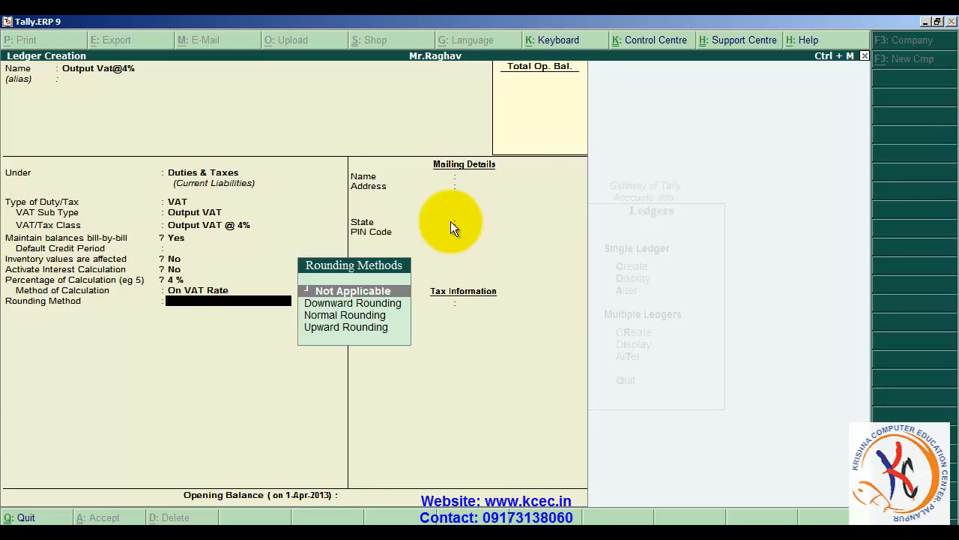
pyautogui.press('Return')
pyautogui.press('Return')
pyautogui.press('Return')
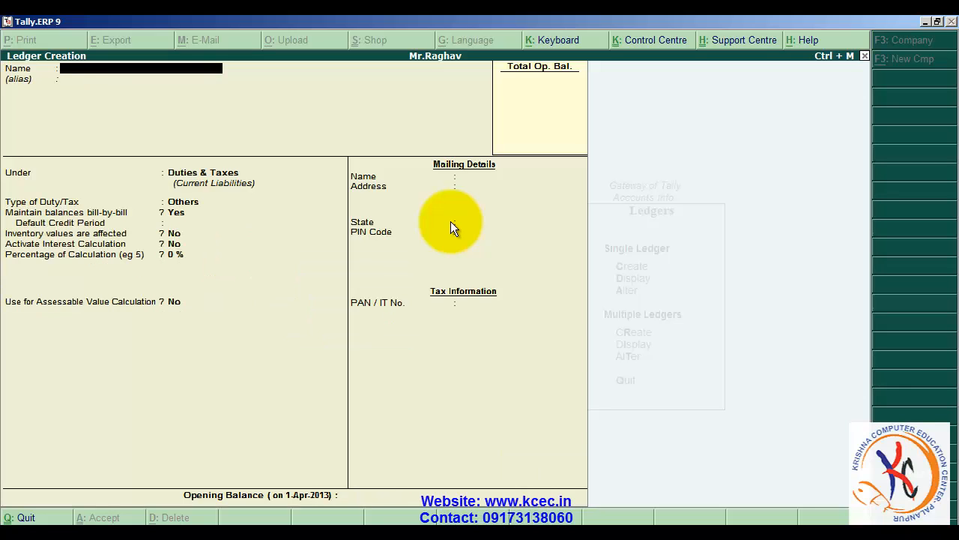
pyautogui.write('Output Vat@12.5%')
# - Keep the 12.5% output ledger under Duties & Taxes and set its duty type to VAT with sub type Output VAT
pyautogui.press('Return')
pyautogui.press('Return')
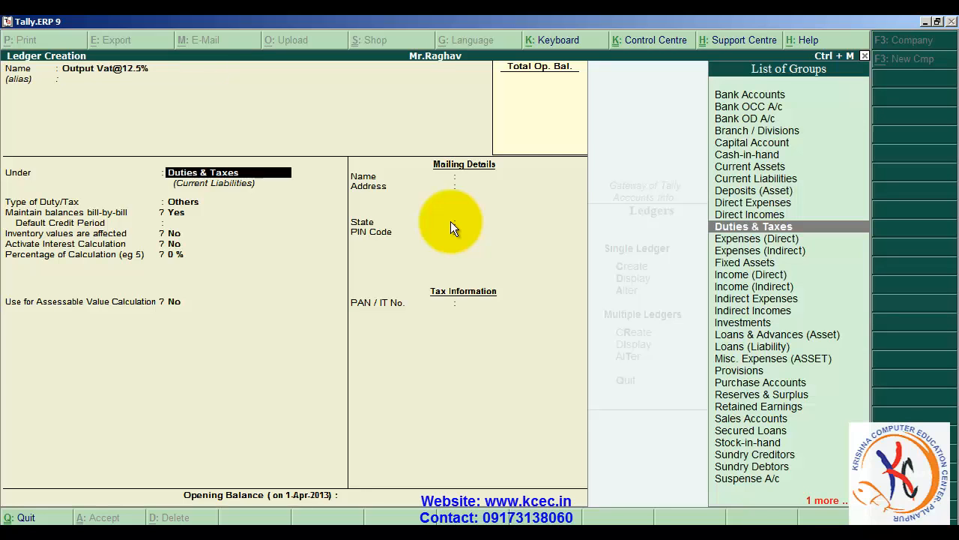
pyautogui.press('Return')
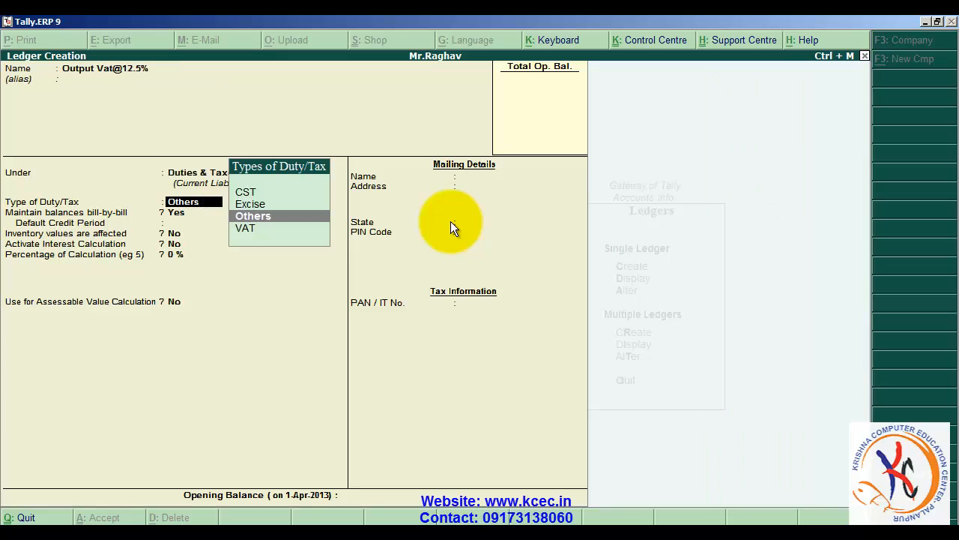
pyautogui.press('Down')
pyautogui.press('Return')
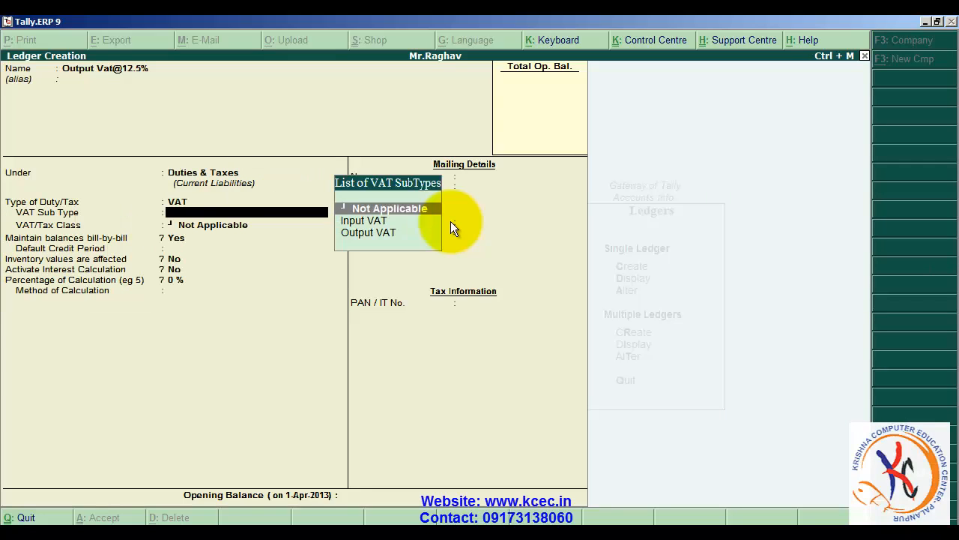
pyautogui.press('Down')
pyautogui.press('Down')
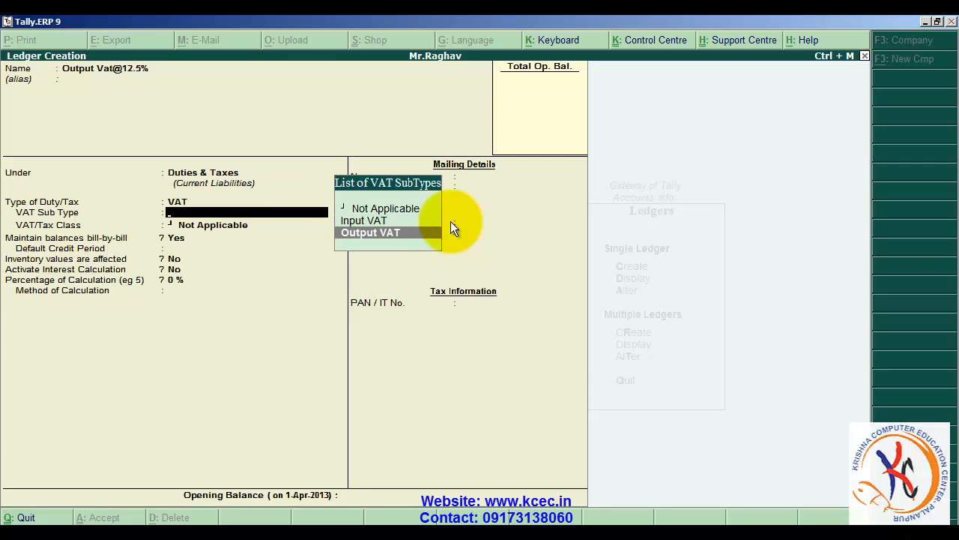
pyautogui.press('Return')
# - Assign the VAT/Tax class Output VAT @ 12.5% to the ledger
pyautogui.press('Down')
pyautogui.press('Down')
pyautogui.press('Down')
pyautogui.press('Down')
pyautogui.press('Down')
pyautogui.press('Down')
pyautogui.press('Down')
pyautogui.press('Down')
pyautogui.press('Down')
pyautogui.press('Down')
pyautogui.press('Down')
pyautogui.press('Down')
pyautogui.press('Down')
pyautogui.press('Down')
pyautogui.press('Down')
pyautogui.press('Down')
pyautogui.press('Down')
pyautogui.press('Down')
pyautogui.press('Down')
pyautogui.press('Down')
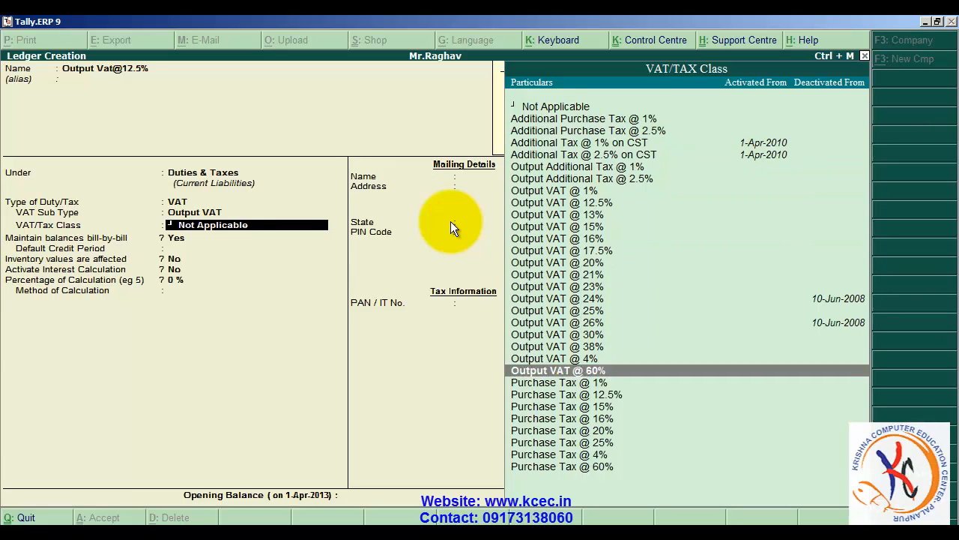
pyautogui.press('Up')
pyautogui.press('Up')
pyautogui.press('Up')
pyautogui.press('Up')
pyautogui.press('Up')
pyautogui.press('Up')
pyautogui.press('Up')
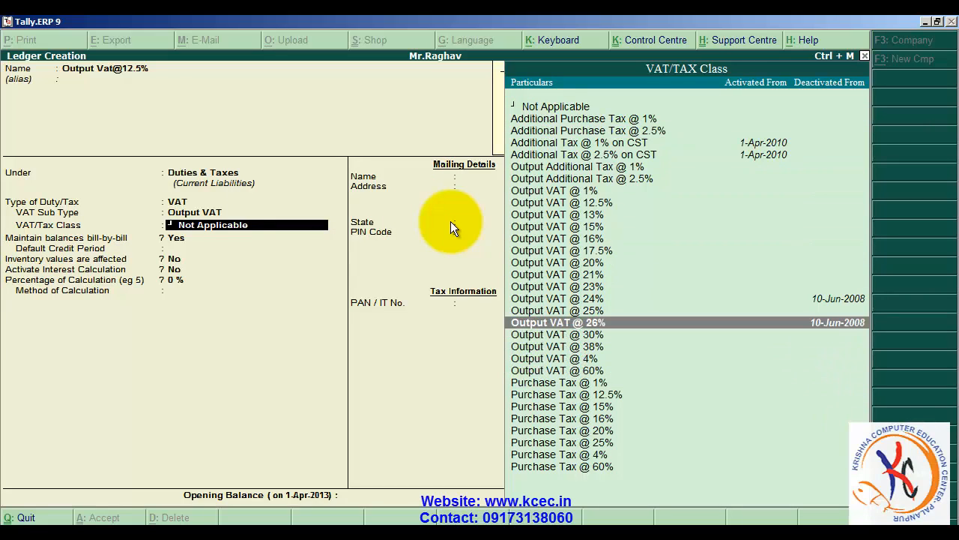
pyautogui.press('Up')
pyautogui.press('Up')
pyautogui.press('Up')
pyautogui.press('Up')
pyautogui.press('Up')
pyautogui.press('Up')
pyautogui.press('Up')
pyautogui.press('Up')
pyautogui.press('Up')
pyautogui.press('Up')
pyautogui.press('Down')
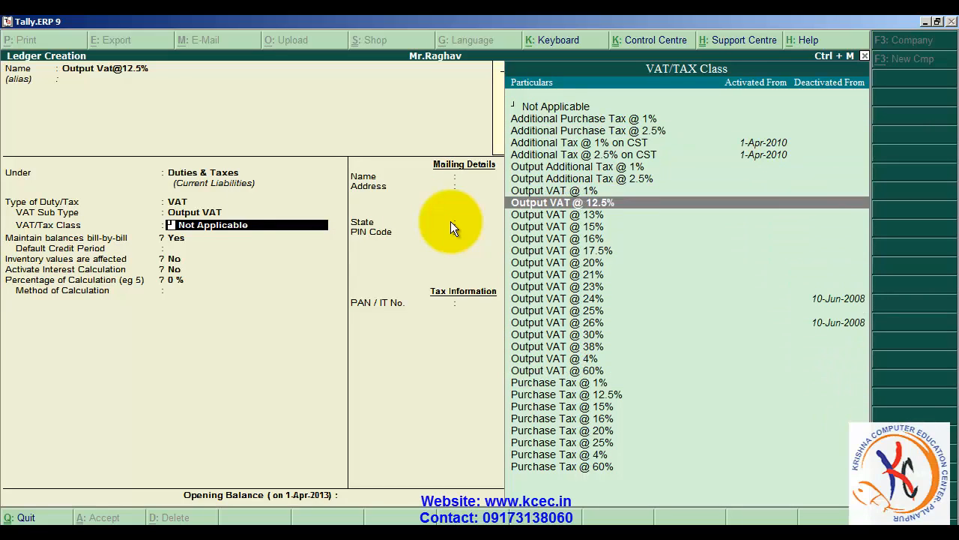
pyautogui.press('Return')
pyautogui.press('Return')
pyautogui.press('Return')
pyautogui.press('Return')
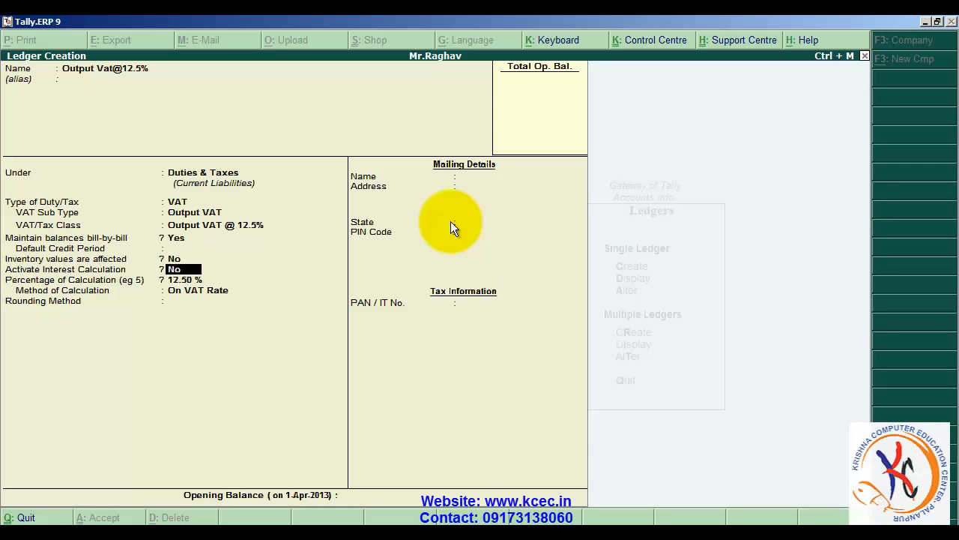
pyautogui.press('Return')
pyautogui.press('Return')
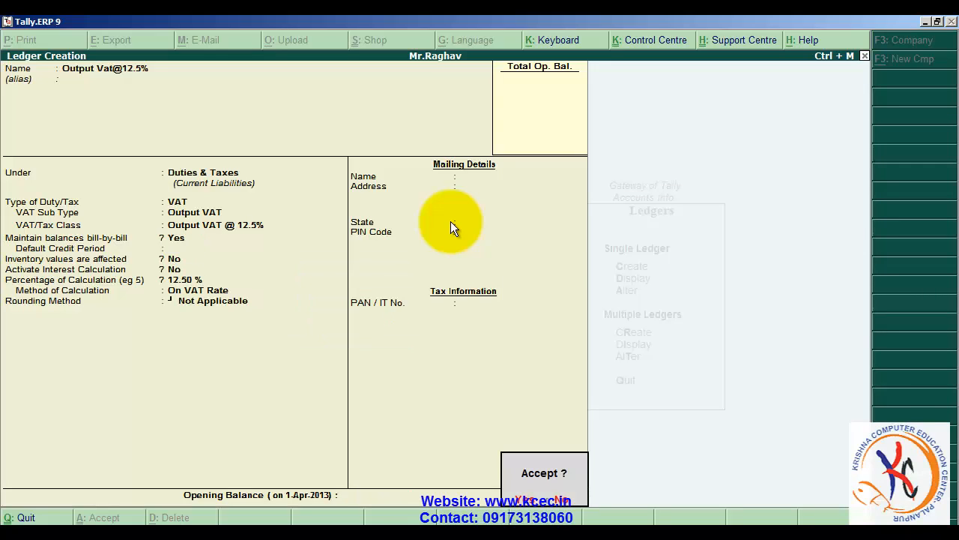
pyautogui.press('Return')
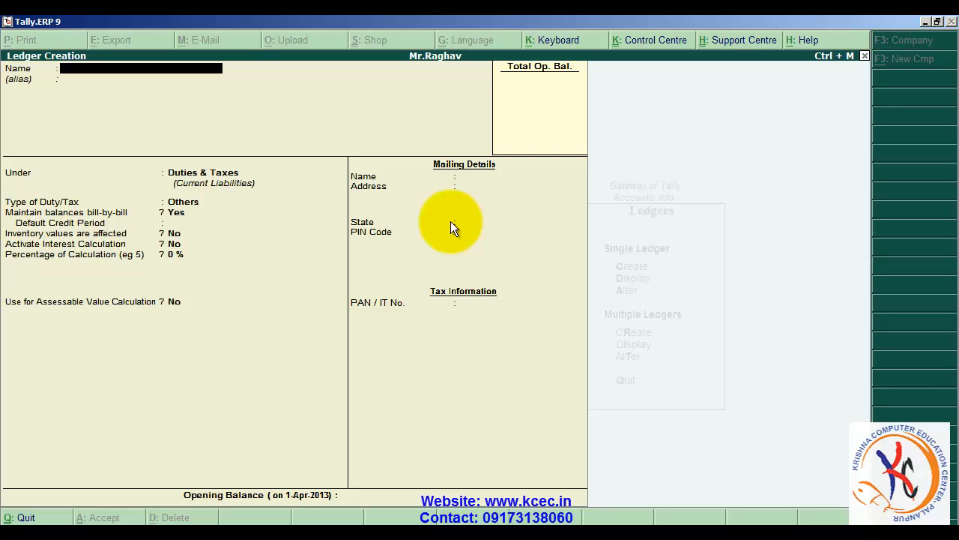
# - Name the next ledger Purchase@4% without an alias and place it under Purchase Accounts
pyautogui.write('Purchase@4%')
pyautogui.press('Return')
pyautogui.write('P')
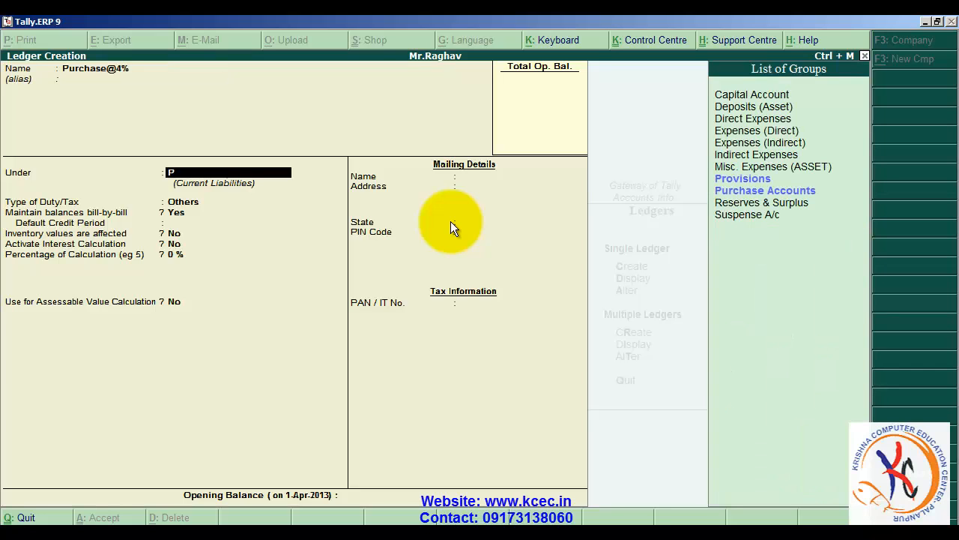
pyautogui.press('Down')
pyautogui.press('Return')
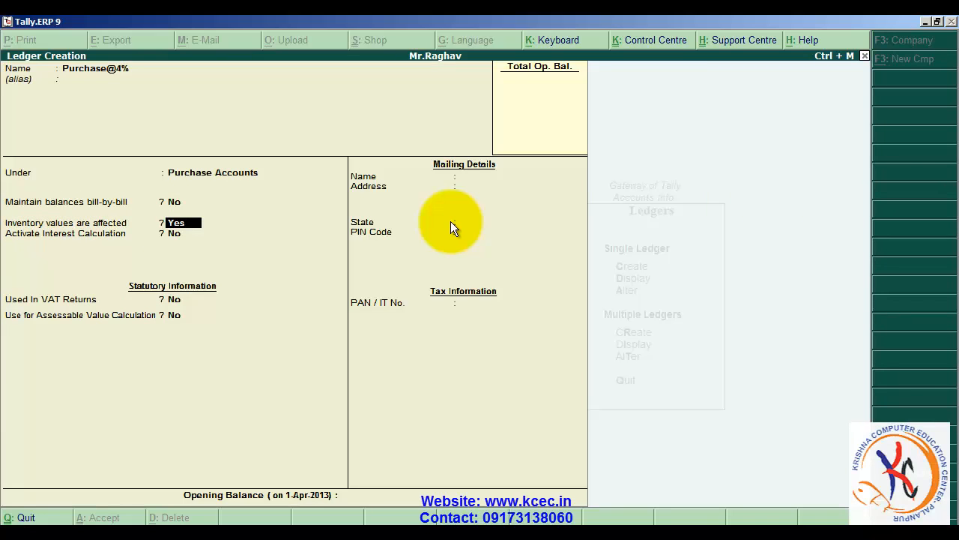
# - Keep inventory values affected and interest calculation off for Purchase@4%, and set Used In VAT Returns to Yes
pyautogui.press('Return')
pyautogui.press('Return')
pyautogui.write('y')
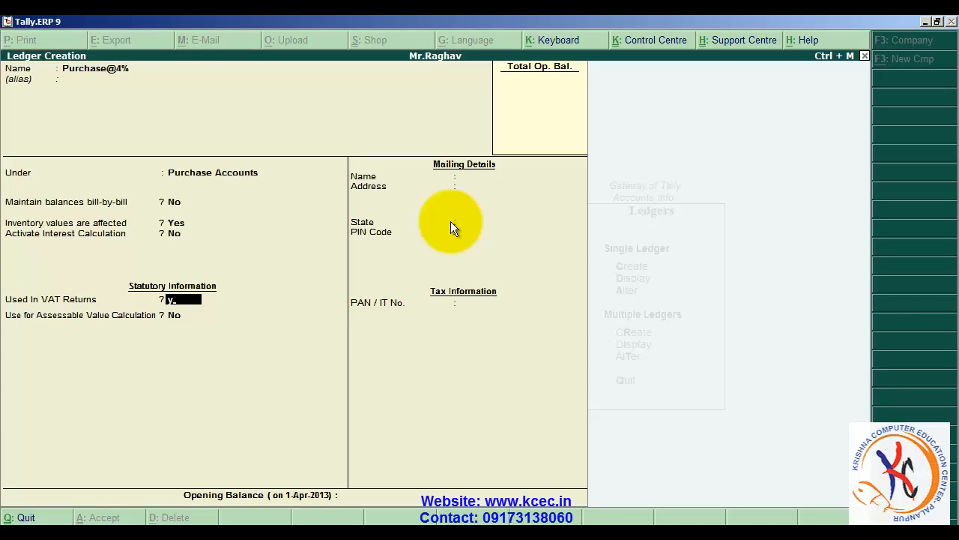
pyautogui.press('Return')
# - Assign the VAT/Tax class Purchases @ 4% to the Purchase@4% ledger
pyautogui.write('P')
pyautogui.press('Down')
pyautogui.press('Down')
pyautogui.press('Down')
pyautogui.press('Down')
pyautogui.press('Down')
pyautogui.press('Down')
pyautogui.press('Down')
pyautogui.press('Down')
pyautogui.press('Down')
pyautogui.press('Down')
pyautogui.press('Down')
pyautogui.press('Down')
pyautogui.press('Down')
pyautogui.press('Down')
pyautogui.press('Down')
pyautogui.press('Down')
pyautogui.press('Down')
pyautogui.press('Down')
pyautogui.press('Down')
pyautogui.press('Down')
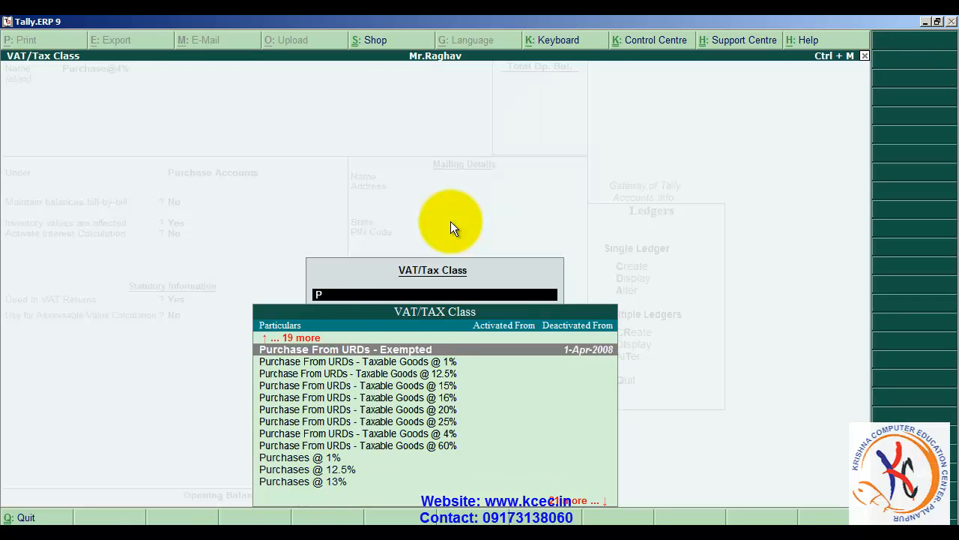
pyautogui.press('Down')
pyautogui.press('Down')
pyautogui.press('Down')
pyautogui.press('Down')
pyautogui.press('Down')
pyautogui.press('Down')
pyautogui.press('Down')
pyautogui.press('Down')
pyautogui.press('Down')
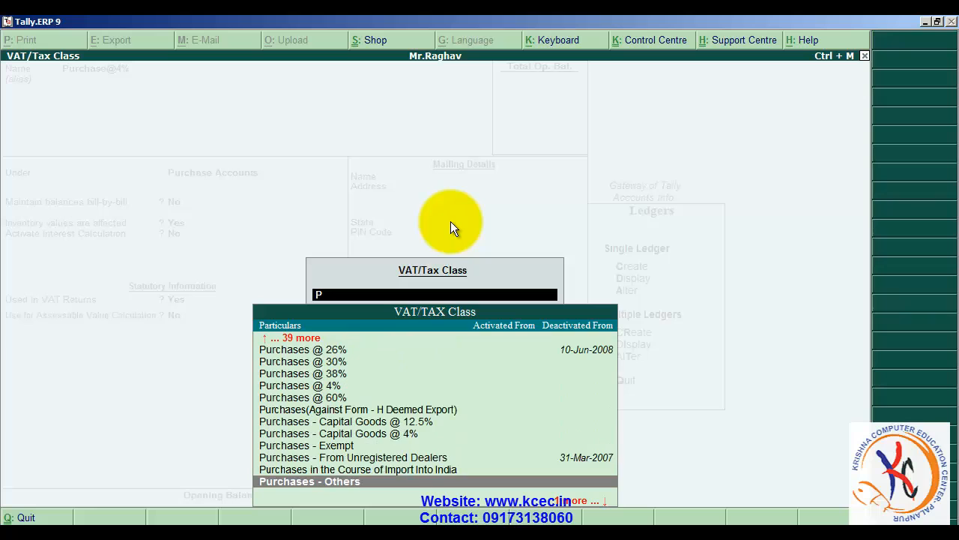
pyautogui.press('Up')
pyautogui.press('Up')
pyautogui.press('Up')
pyautogui.press('Up')
pyautogui.press('Up')
pyautogui.press('Up')
pyautogui.press('Up')
pyautogui.press('Up')
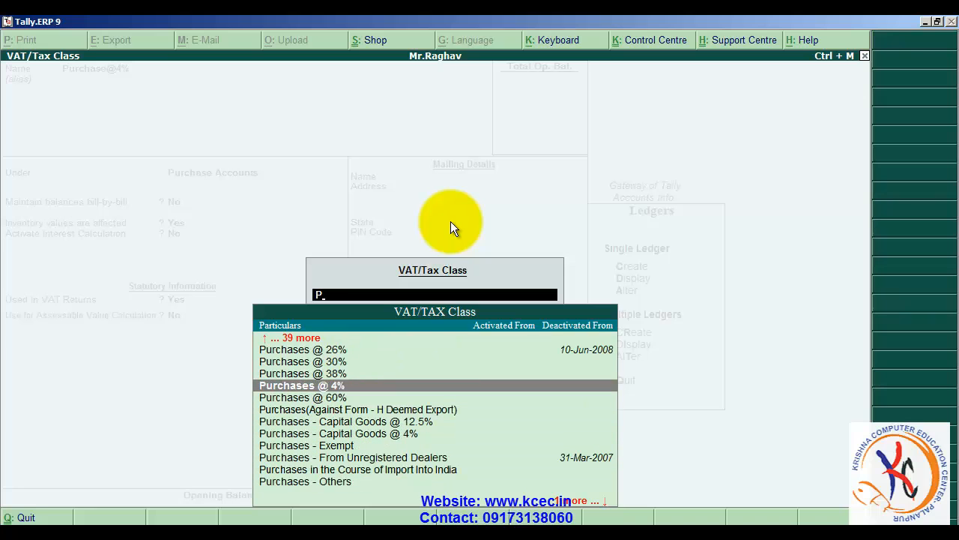
pyautogui.press('Return')
# - Keep assessable value calculation at No, leave the opening balance blank, and save the Purchase@4% ledger
pyautogui.press('Return')
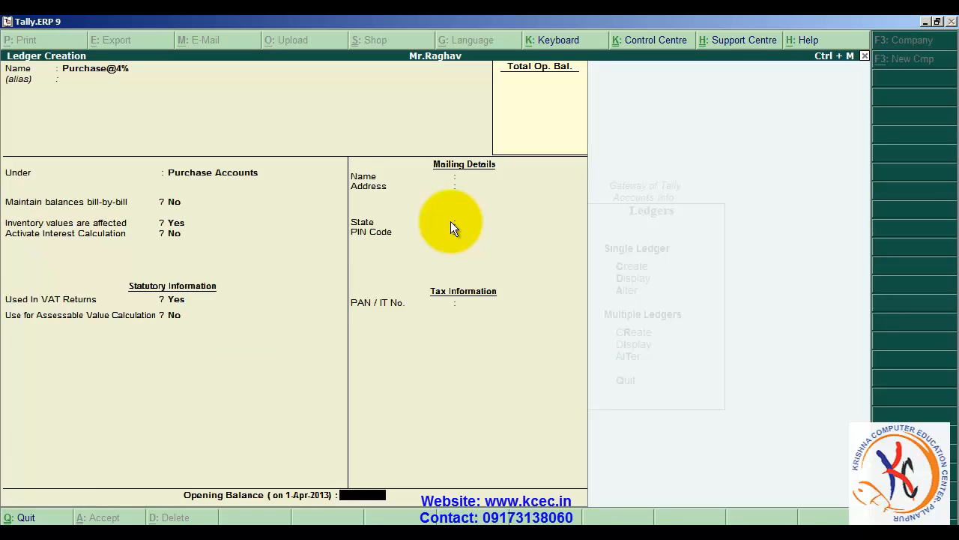
pyautogui.press('Return')
pyautogui.press('Return')
pyautogui.write('P')
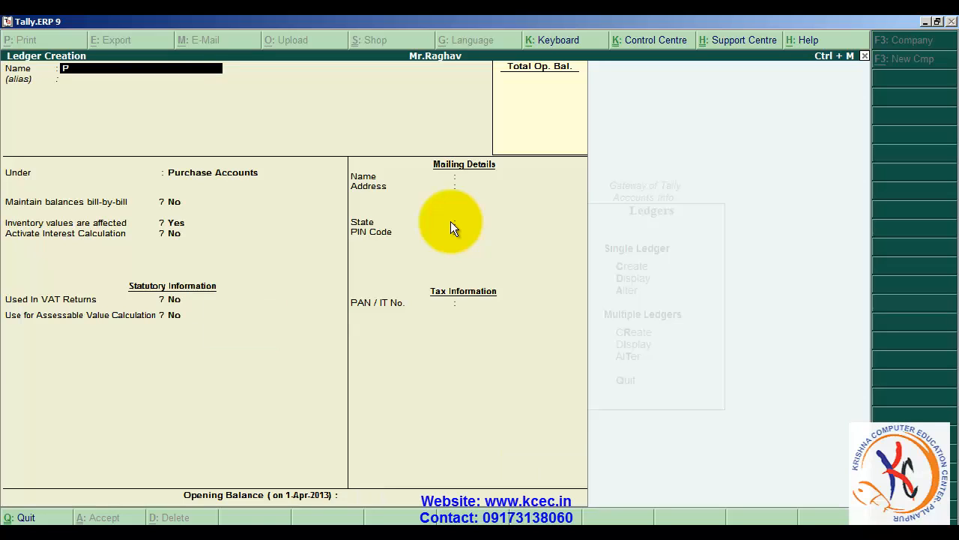
pyautogui.write('urchase@12.5%')
# - Keep the 12.5% purchase ledger under Purchase Accounts and set Used In VAT Returns to Yes
pyautogui.press('Return')
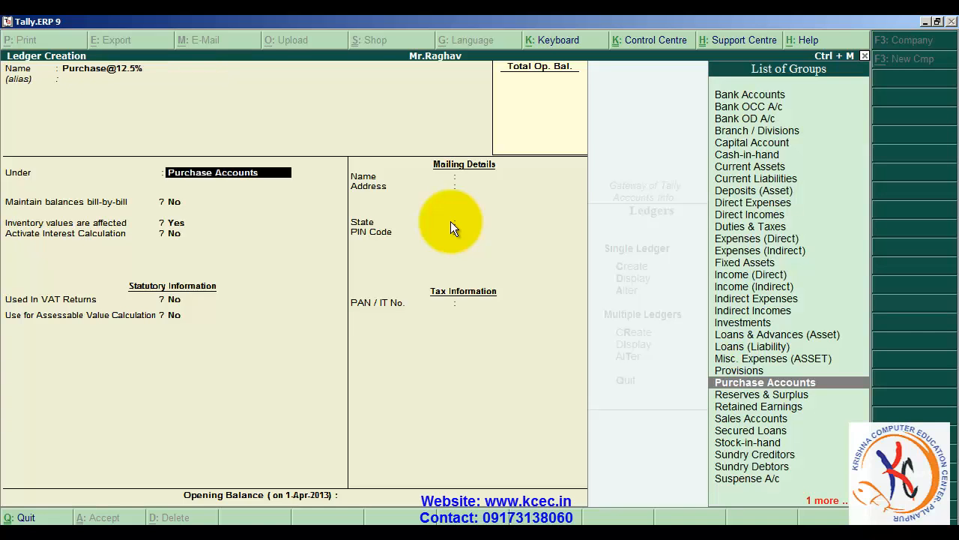
pyautogui.press('Return')
pyautogui.press('Return')
pyautogui.press('Return')
pyautogui.press('BackSpace')
pyautogui.write('y')
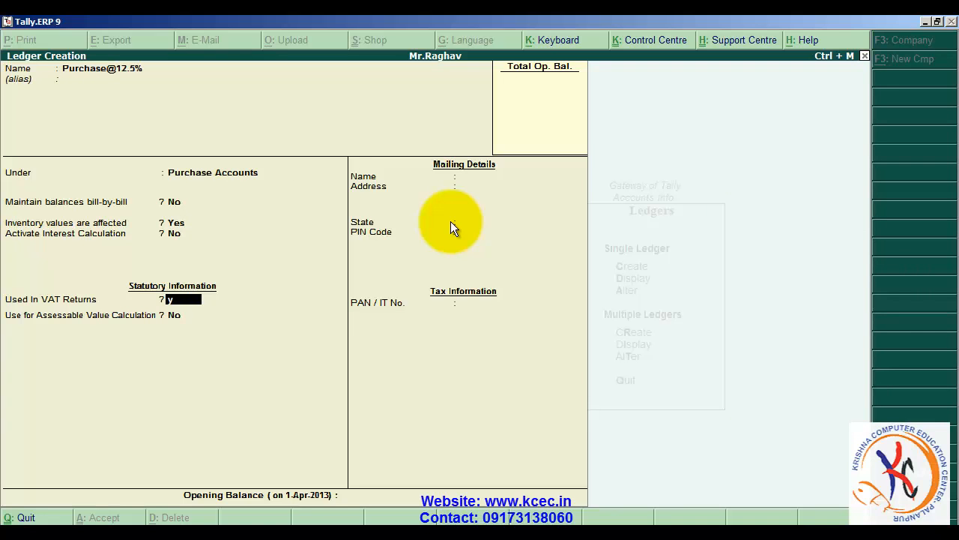
pyautogui.press('Return')
pyautogui.write('P')
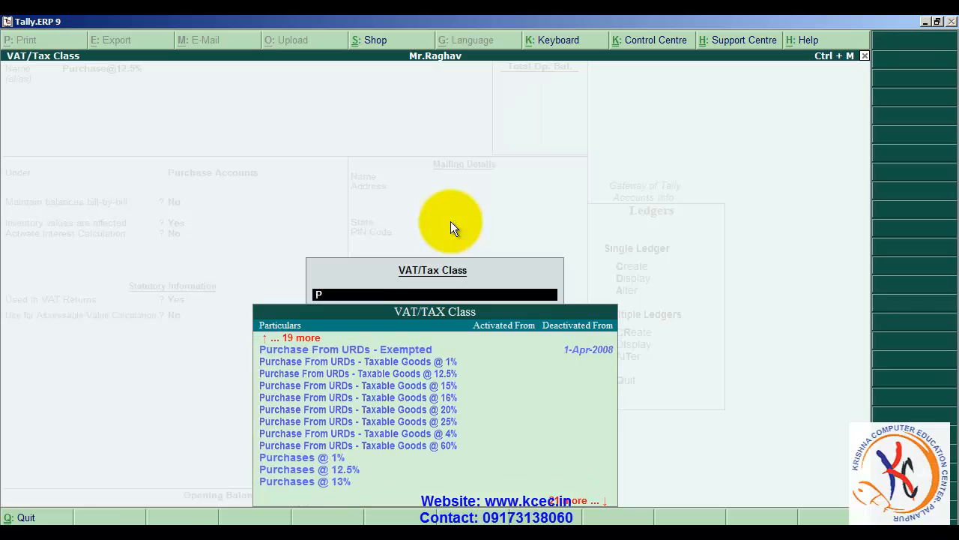
pyautogui.press('Down')
pyautogui.press('Down')
pyautogui.press('Down')
pyautogui.press('Down')
pyautogui.press('Down')
pyautogui.press('Down')
pyautogui.press('Down')
pyautogui.press('Down')
pyautogui.press('Down')
pyautogui.press('Down')
pyautogui.press('Down')
pyautogui.press('Down')
pyautogui.press('Down')
pyautogui.press('Down')
pyautogui.press('Down')
pyautogui.press('Down')
pyautogui.press('Up')
pyautogui.press('Up')
pyautogui.press('Up')
pyautogui.press('Up')
pyautogui.press('Up')
pyautogui.press('Up')
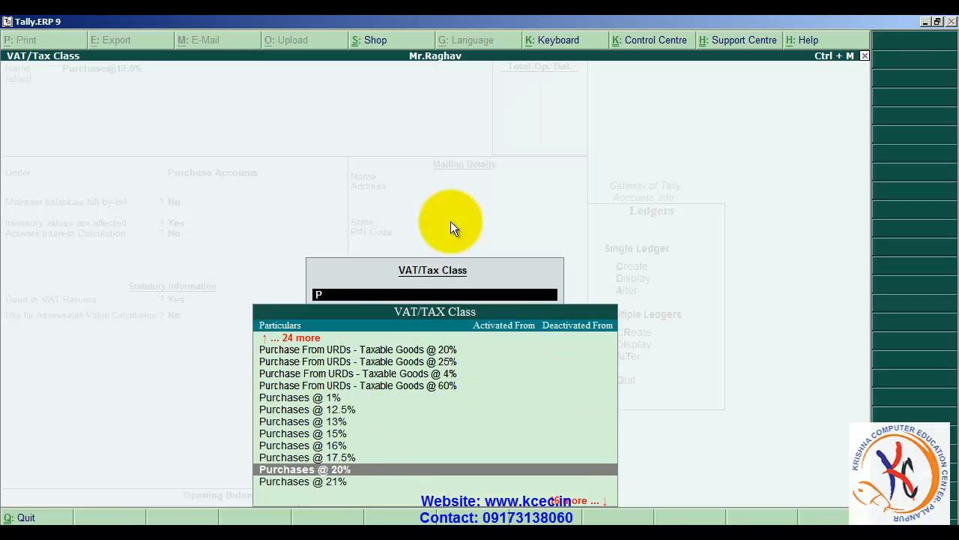
pyautogui.press('Return')
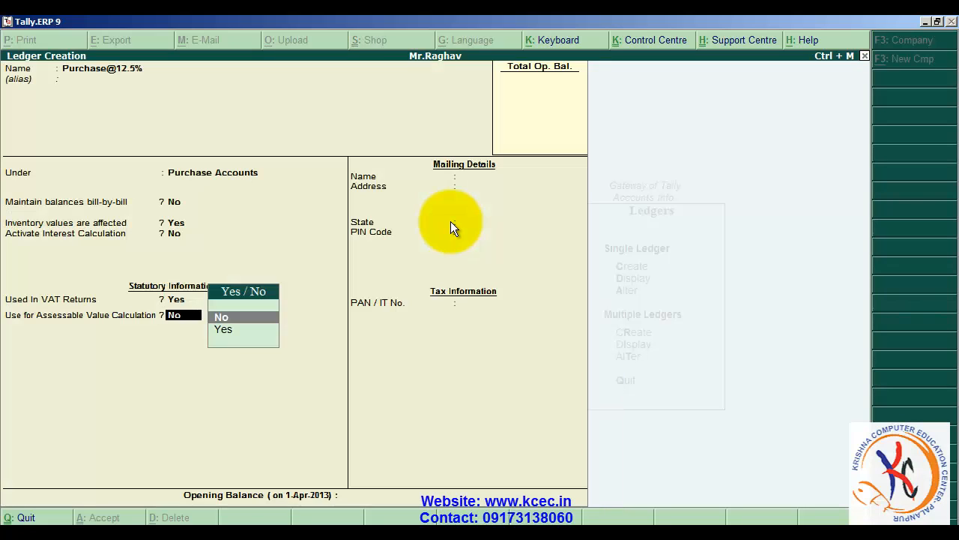
pyautogui.press('Return')
pyautogui.press('Return')
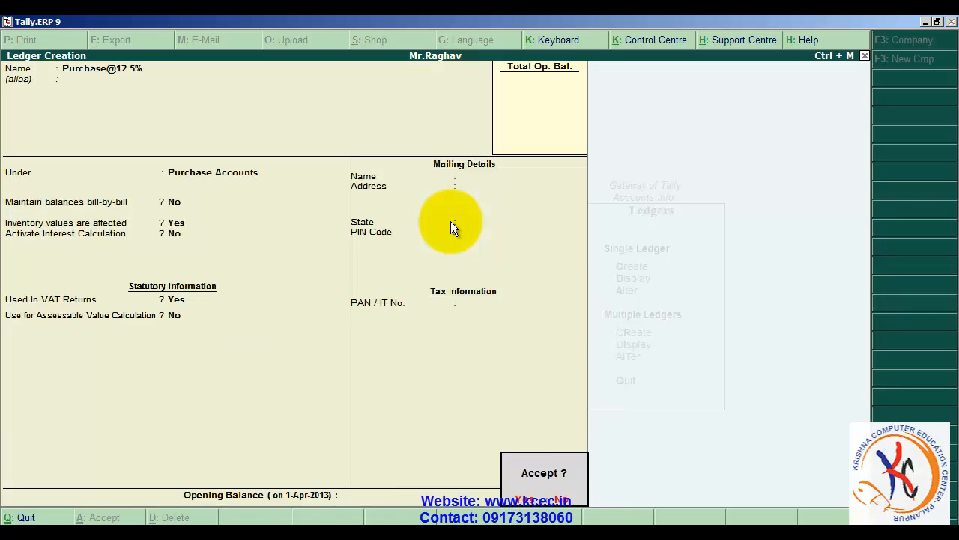
pyautogui.press('Return')
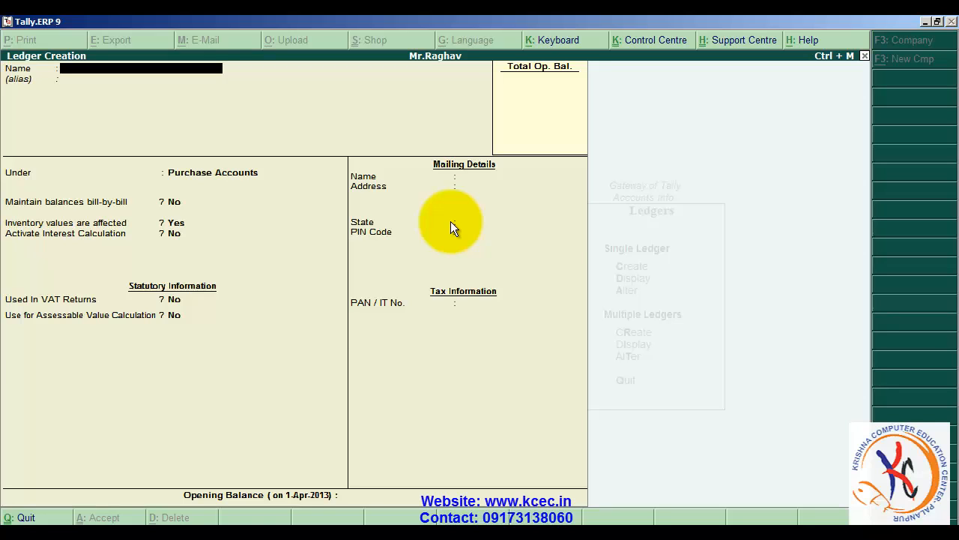
# - Name the next ledger Sales@4% without an alias and place it under Sales Accounts
pyautogui.write('Sales@4%')
pyautogui.press('Return')
pyautogui.press('Return')
pyautogui.write('S')
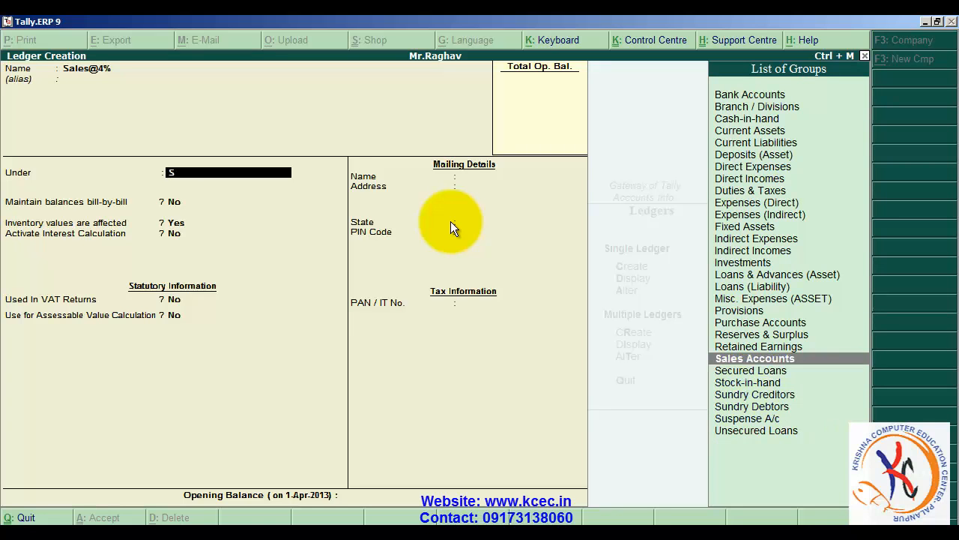
# - Keep inventory values affected and interest calculation off for Sales@4%, and set Used In VAT Returns to Yes
pyautogui.press('Return')
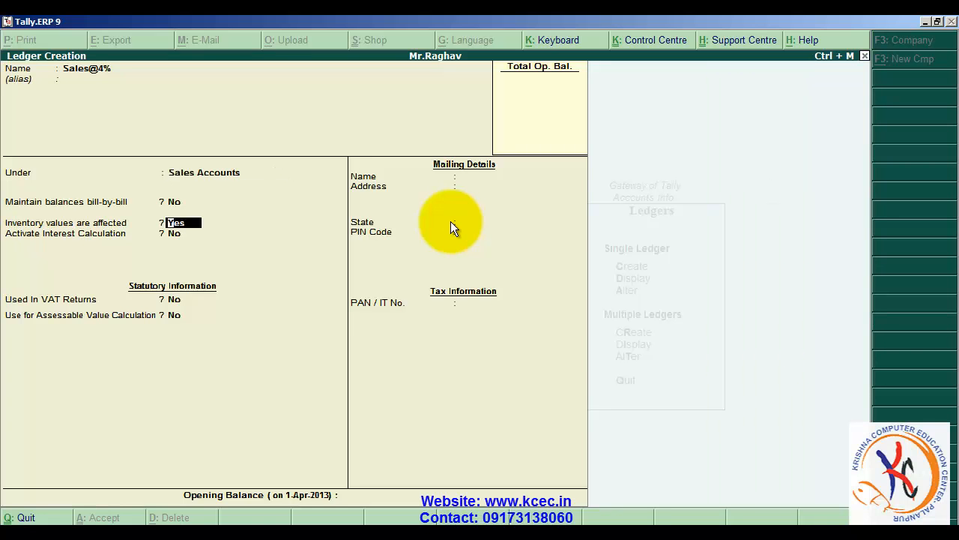
pyautogui.press('Return')
pyautogui.press('Return')
pyautogui.write('yes')
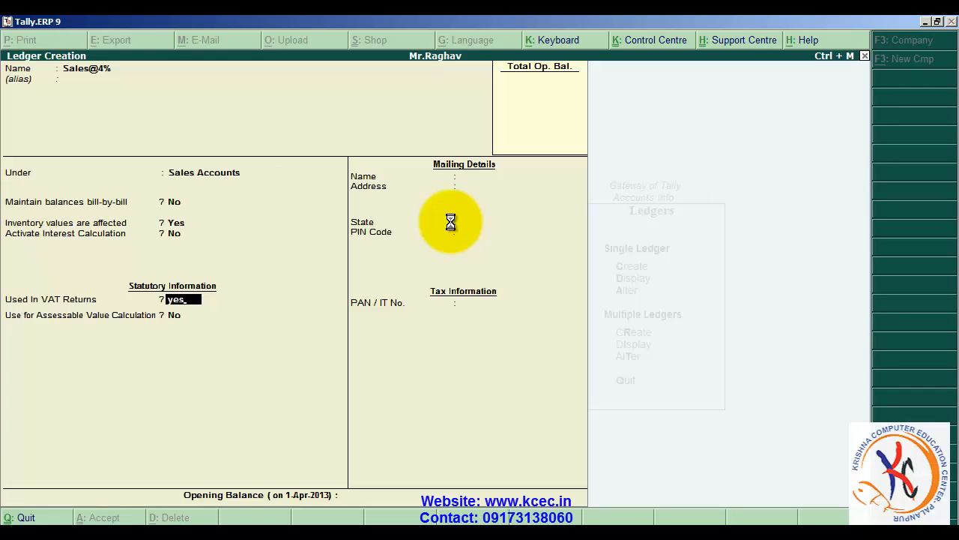
pyautogui.press('Return')
# - Assign a Sales VAT/Tax class to the Sales@4% ledger
pyautogui.write('S')
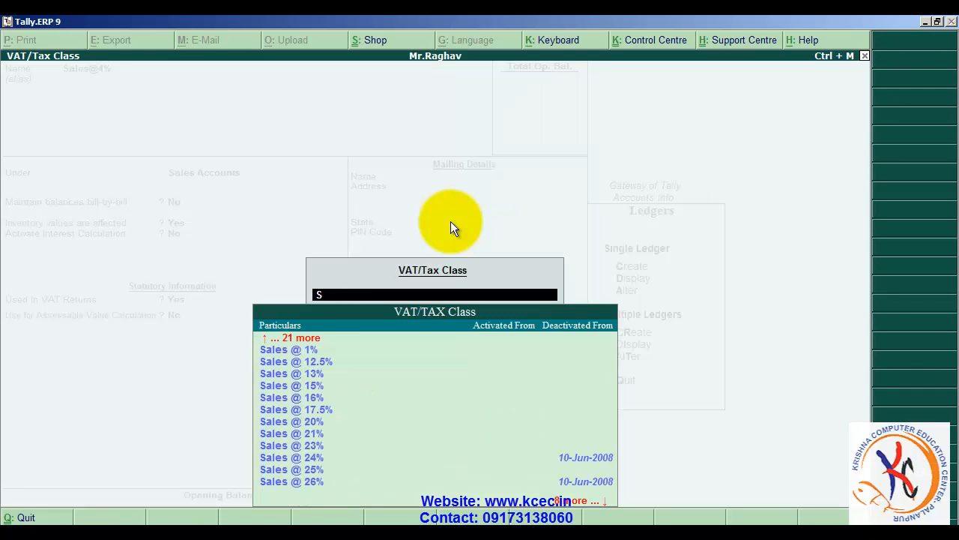
pyautogui.press('Down')
pyautogui.press('Down')
pyautogui.press('Down')
pyautogui.press('Down')
pyautogui.press('Down')
pyautogui.press('Down')
pyautogui.press('Down')
pyautogui.press('Down')
pyautogui.press('Down')
pyautogui.press('Down')
pyautogui.press('Down')
pyautogui.press('Down')
pyautogui.press('Down')
pyautogui.press('Down')
pyautogui.press('Down')
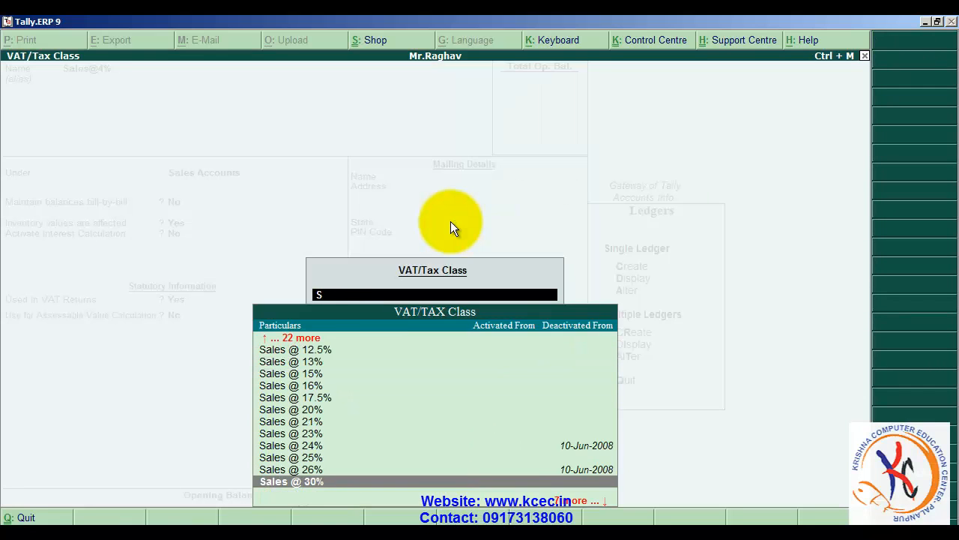
pyautogui.press('Up')
pyautogui.press('Return')
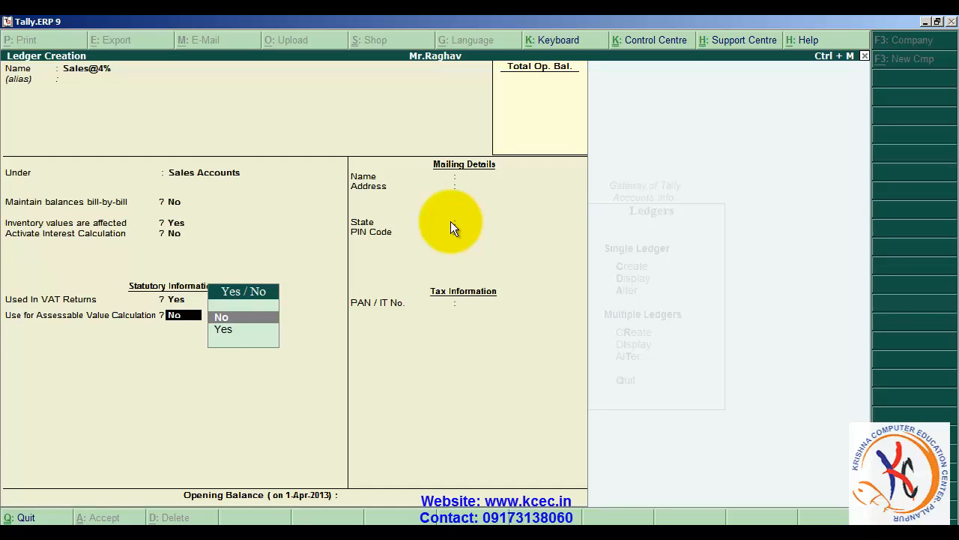
# - Keep assessable value calculation at No, leave the opening balance blank, and save the Sales@4% ledger
pyautogui.press('Return')
pyautogui.press('Return')
pyautogui.press('Return')
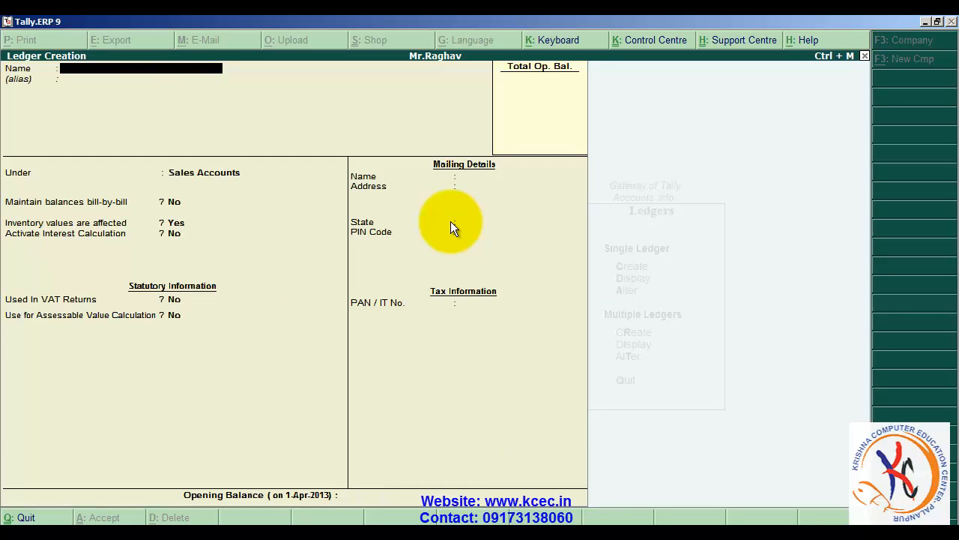
pyautogui.write('Sales @12.5%')
pyautogui.press('Return')
pyautogui.write('S')
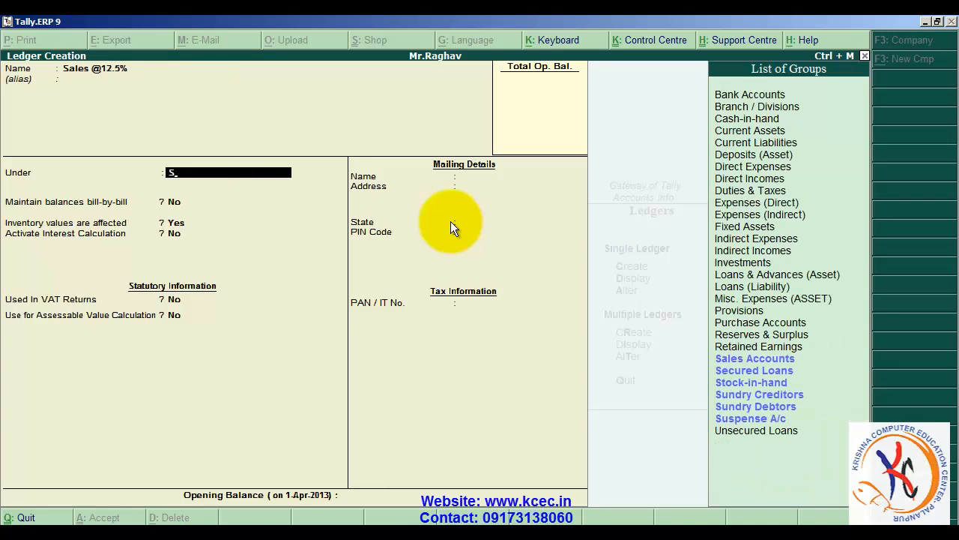
pyautogui.press('Return')
pyautogui.press('Return')
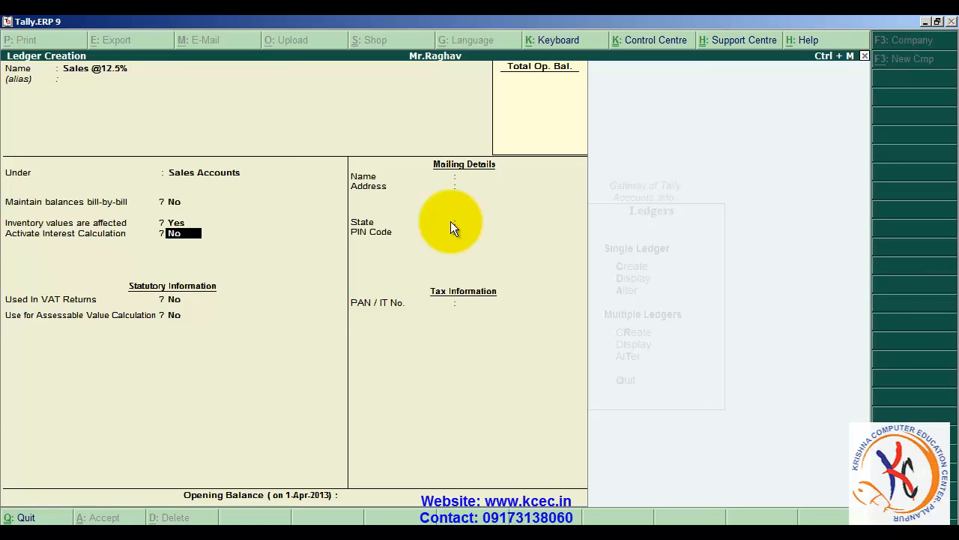
pyautogui.press('Return')
pyautogui.write('y')
pyautogui.press('Return')
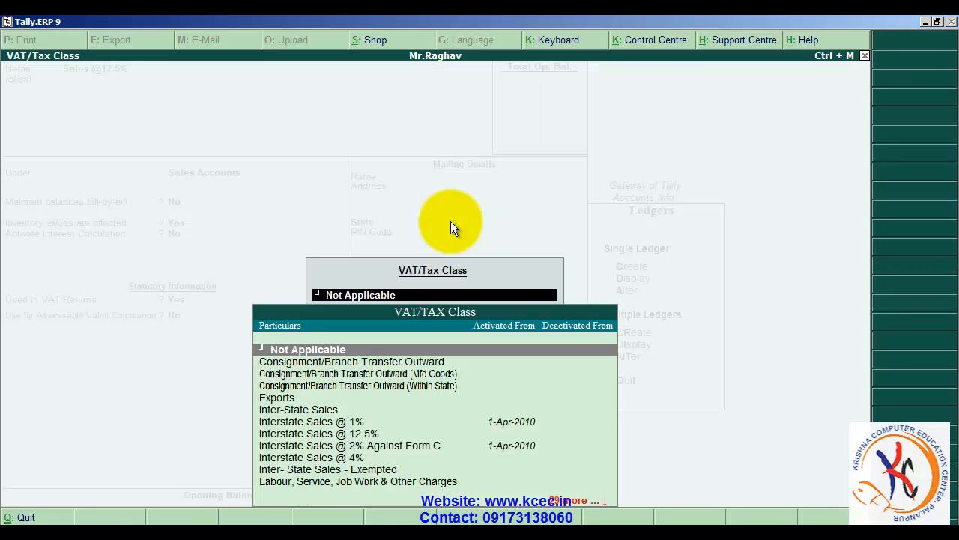
pyautogui.write('S')
pyautogui.press('Down')
pyautogui.press('Down')
pyautogui.press('Down')
pyautogui.press('Down')
pyautogui.press('Down')
pyautogui.press('Down')
pyautogui.press('Down')
pyautogui.press('Down')
pyautogui.press('Down')
pyautogui.press('Down')
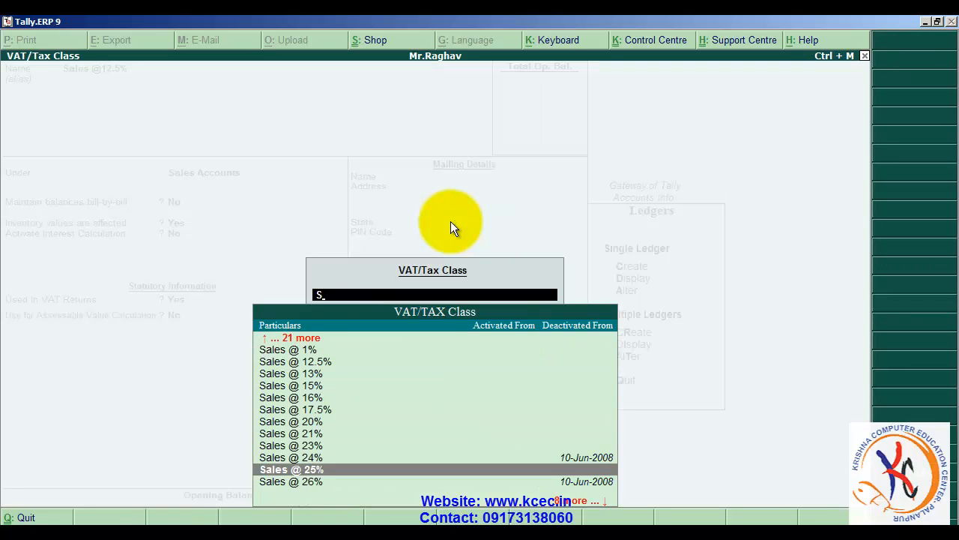
pyautogui.press('Up')
pyautogui.press('Up')
pyautogui.press('Up')
pyautogui.press('Up')
pyautogui.press('Up')
pyautogui.press('Up')
pyautogui.press('Up')
pyautogui.press('Up')
pyautogui.press('Up')
pyautogui.press('Return')
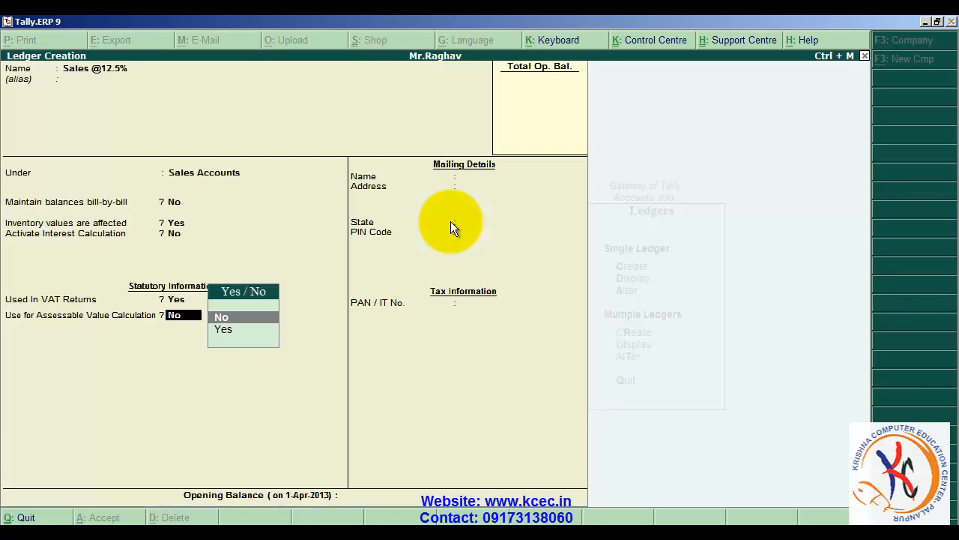
pyautogui.press('Return')
# - Leave ledger creation and review the list of existing ledgers in the single-ledger display
pyautogui.press('Return')
pyautogui.press('Return')
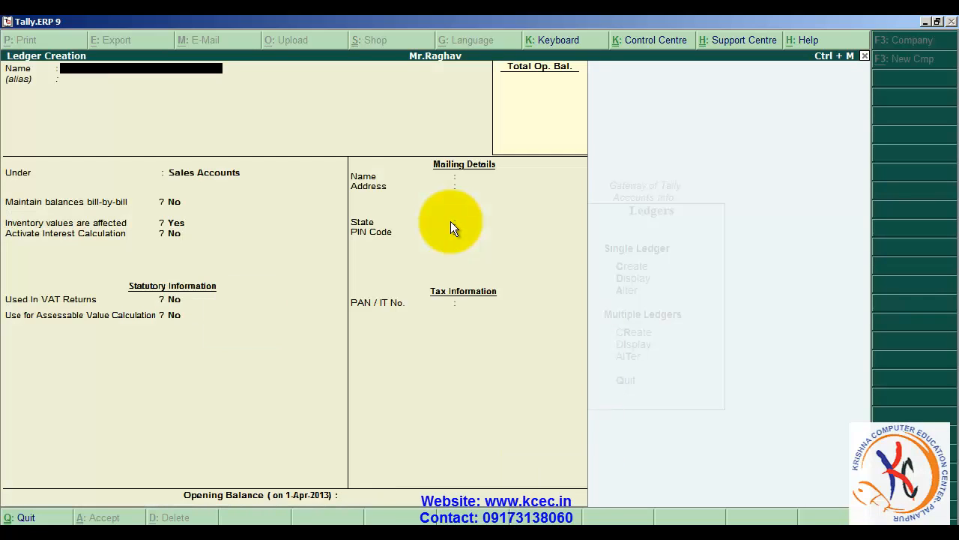
pyautogui.press('Escape')
pyautogui.press('Return')
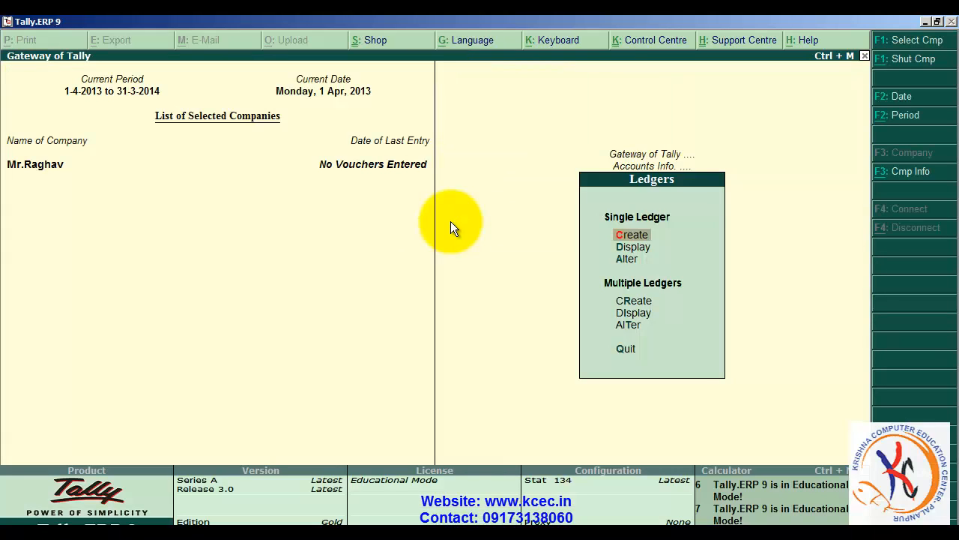
pyautogui.press('Down')
pyautogui.press('Down')
pyautogui.press('Up')
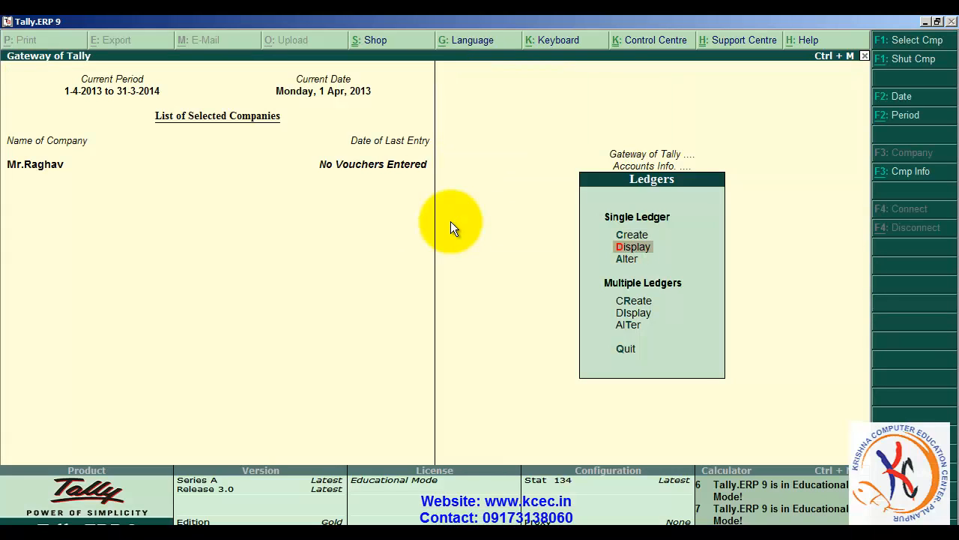
pyautogui.press('Return')
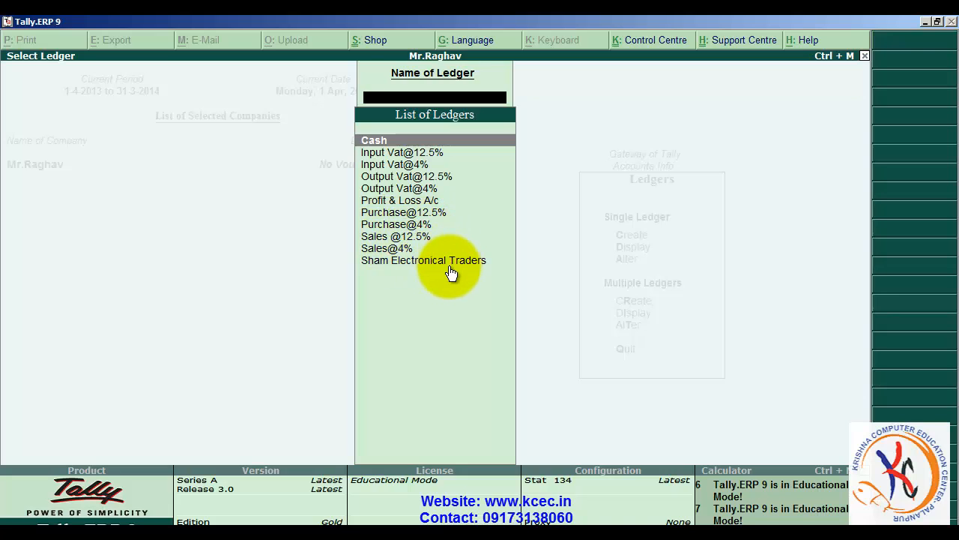
pyautogui.press('Escape')
pyautogui.press('Escape')
pyautogui.press('Escape')
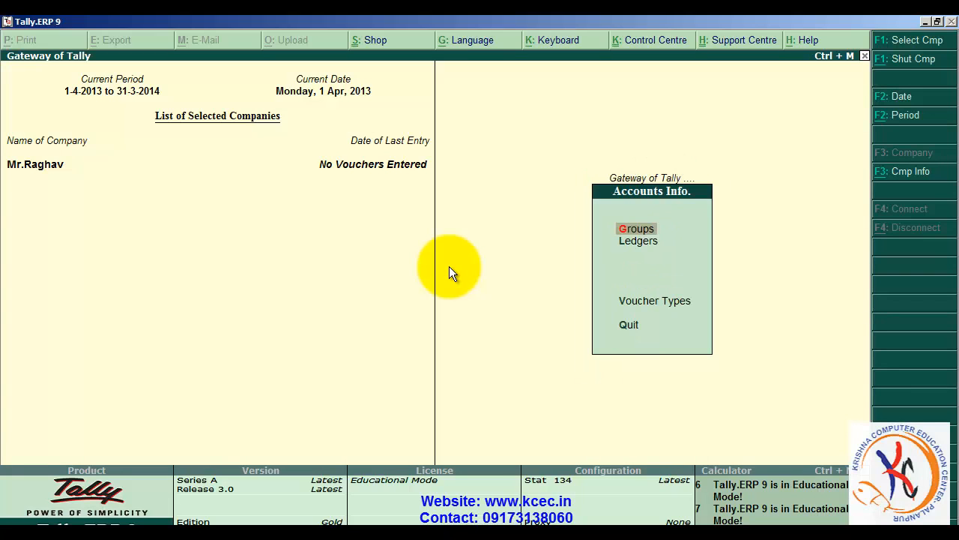
# - Open a new purchase voucher, leave the supplier invoice number blank, and choose Sham Electronical Traders as the party account
pyautogui.press('Down')
pyautogui.press('Down')
pyautogui.press('Down')
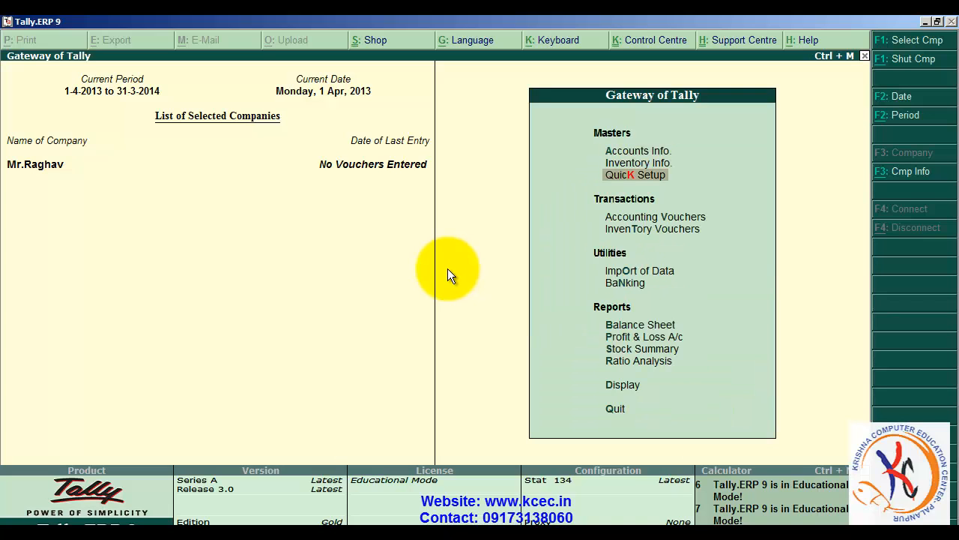
pyautogui.press('Return')
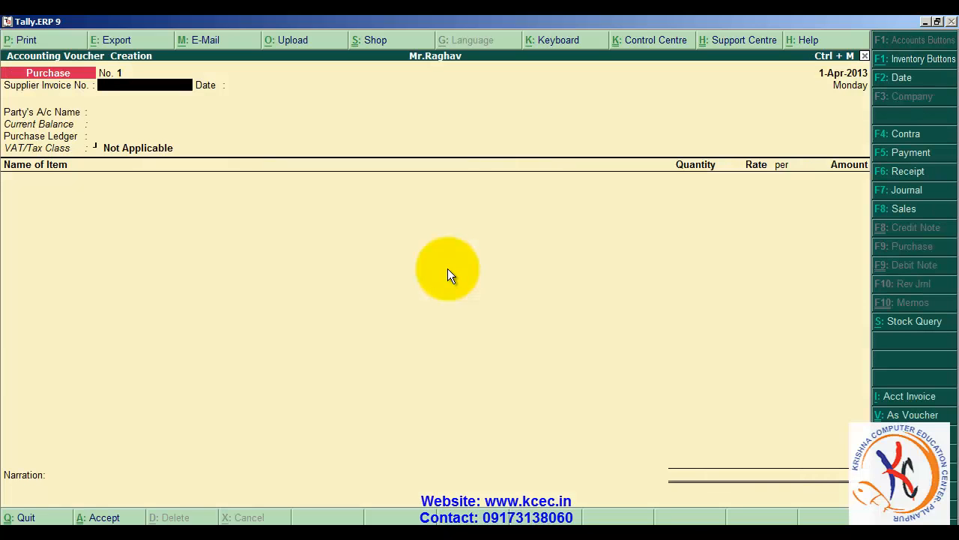
pyautogui.press('Return')
pyautogui.press('Return')
pyautogui.press('Down')
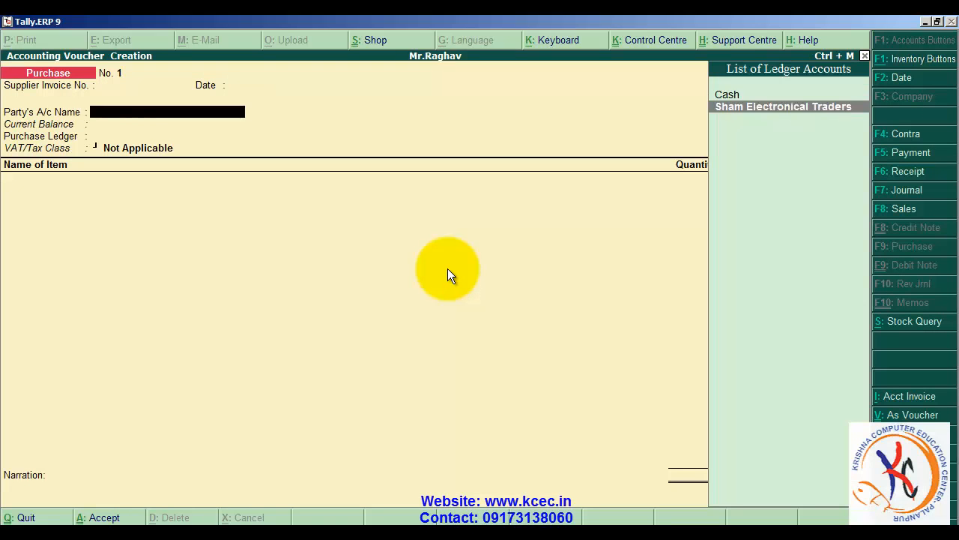
pyautogui.press('Return')
# - Accept the supplier's details with the address and tax numbers blank and the type of dealer Not Applicable
pyautogui.press('Return')
pyautogui.press('Return')
pyautogui.press('Return')
pyautogui.press('Return')
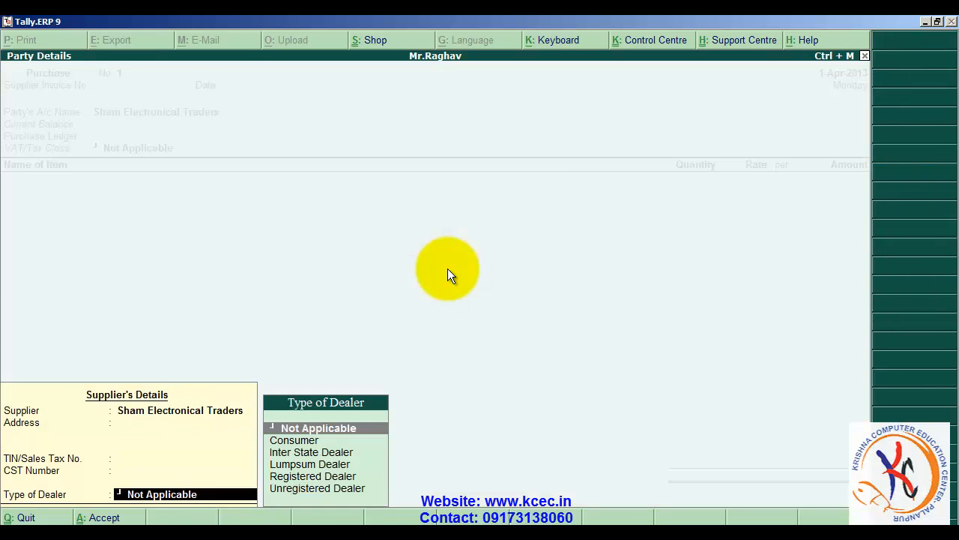
pyautogui.press('Return')
pyautogui.press('Down')
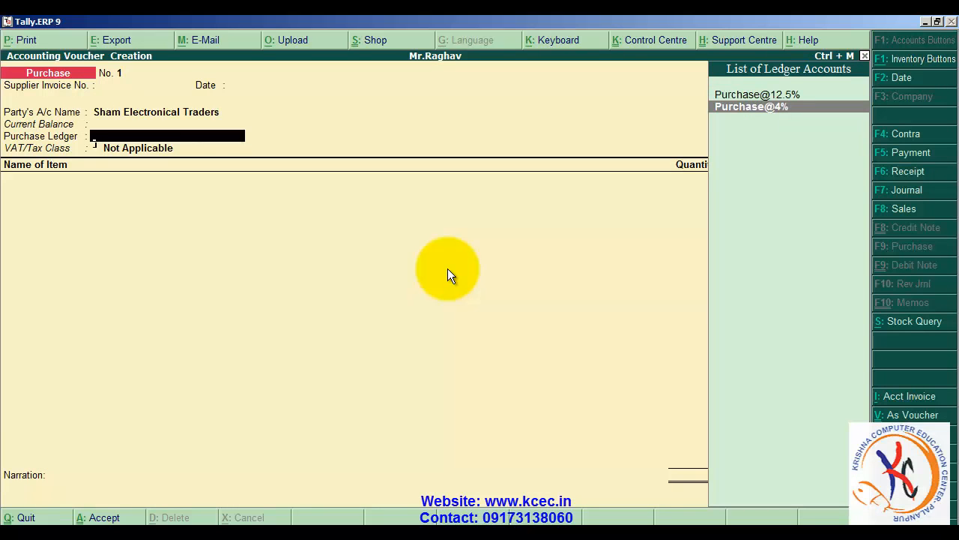
pyautogui.press('Return')
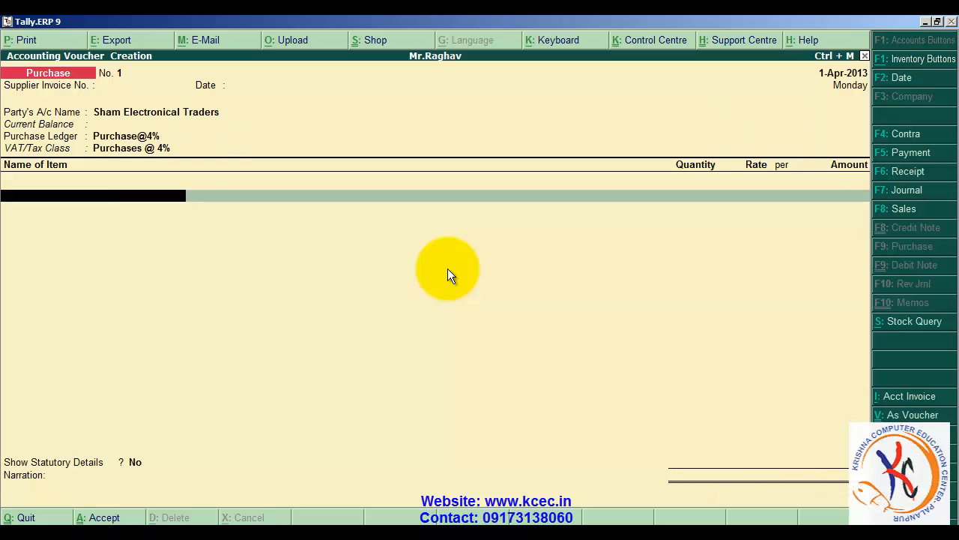
pyautogui.hotkey('alt', 'Tab')
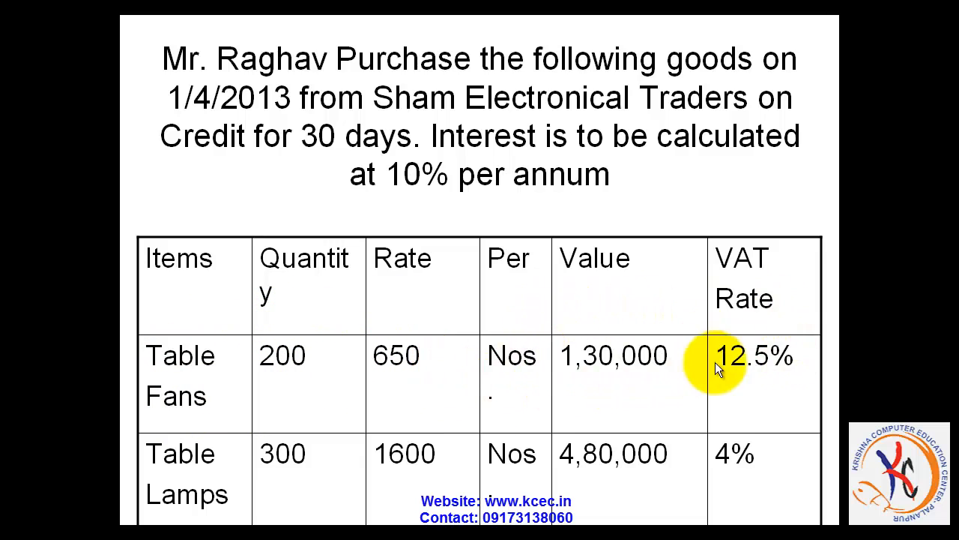
pyautogui.hotkey('alt', 'Tab')
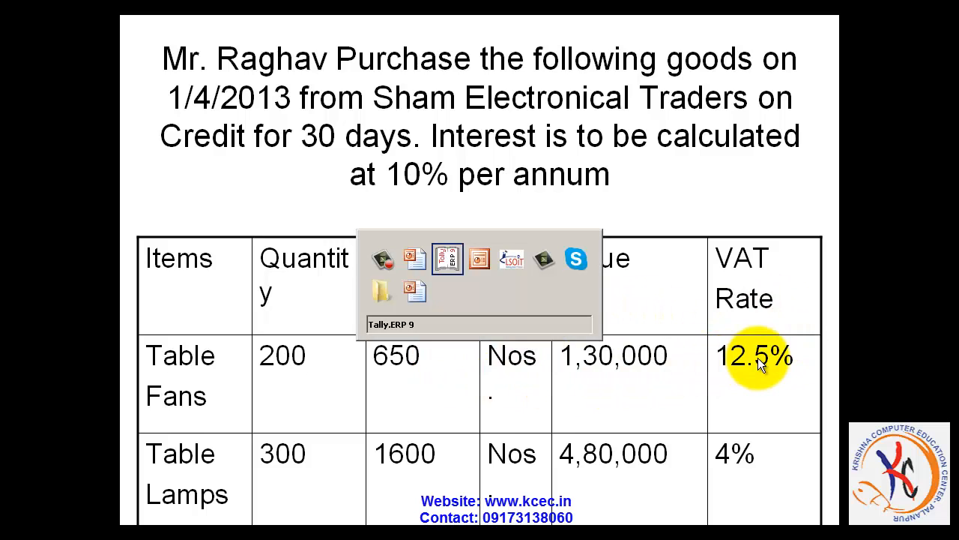
pyautogui.press('BackSpace')
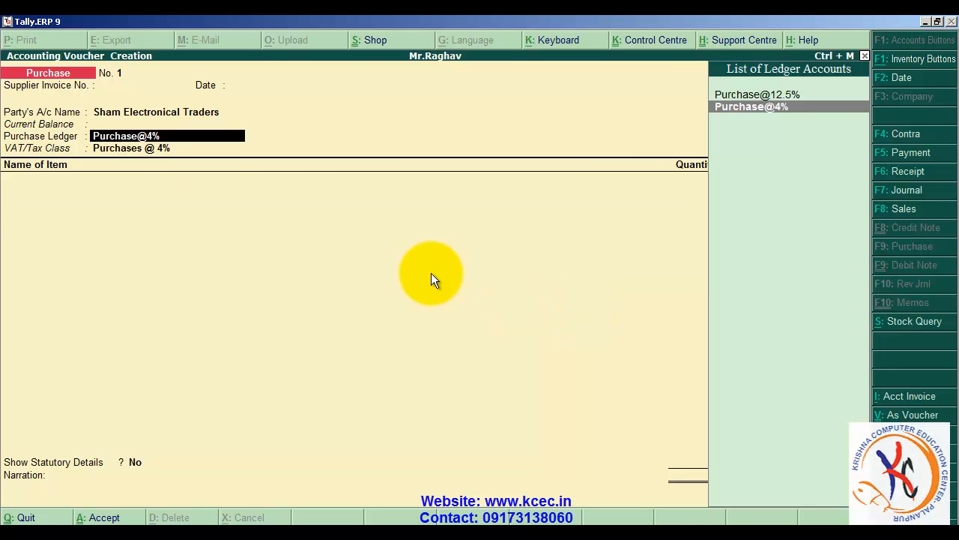
pyautogui.press('Up')
pyautogui.press('Return')
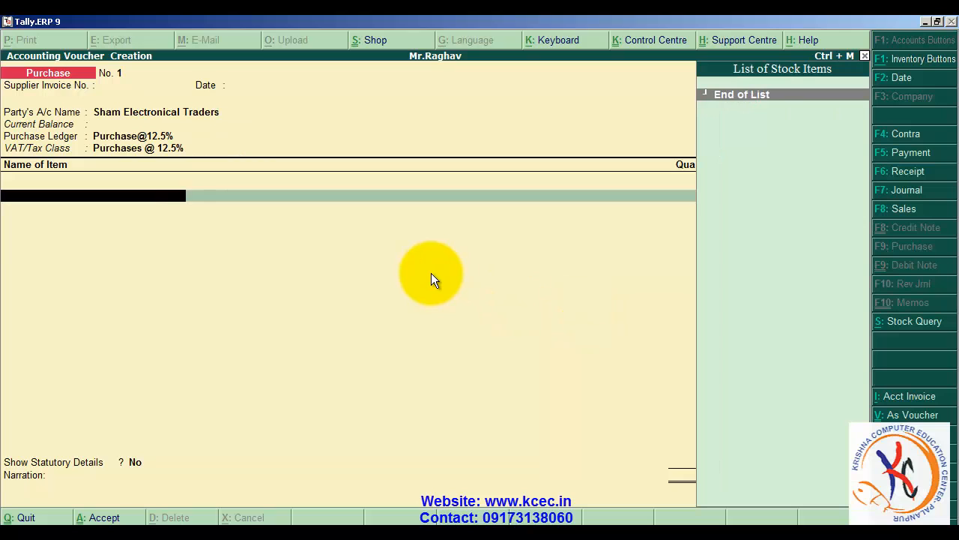
# - Start a new stock item from the voucher, named Table Fans, with no alias
pyautogui.hotkey('alt', 'c')
pyautogui.write('T')
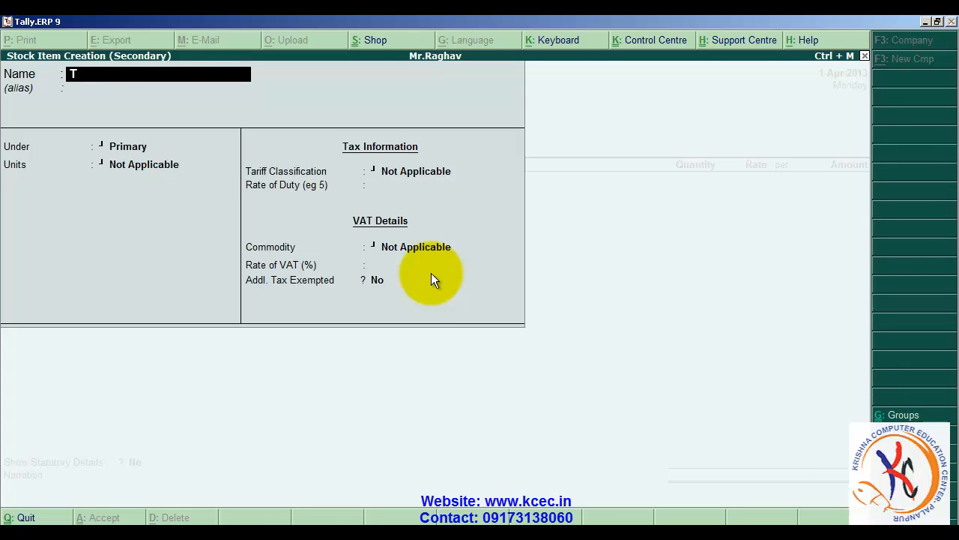
pyautogui.write('able Fans')
pyautogui.press('Return')
pyautogui.press('Return')
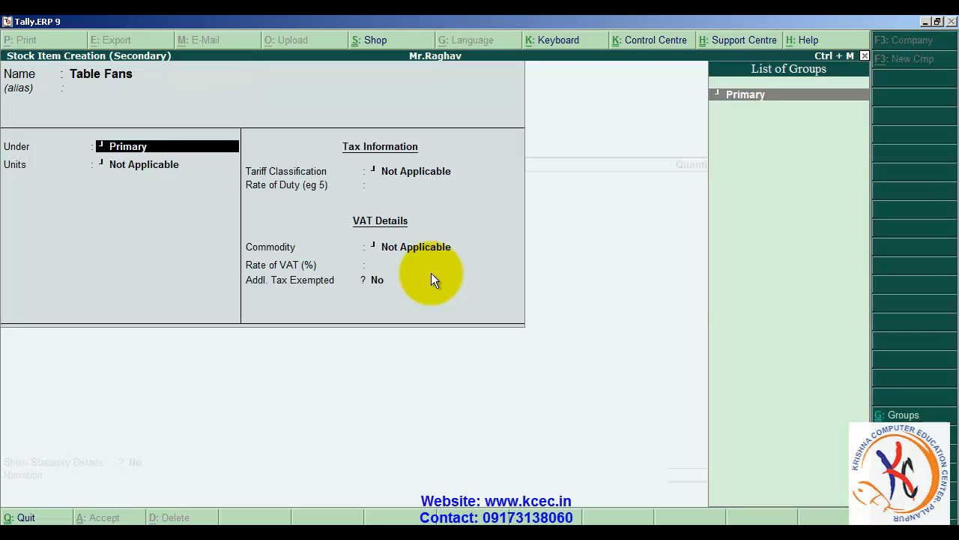
# - Create a stock group named Electronical under Primary and assign it to Table Fans
pyautogui.hotkey('alt', 'c')
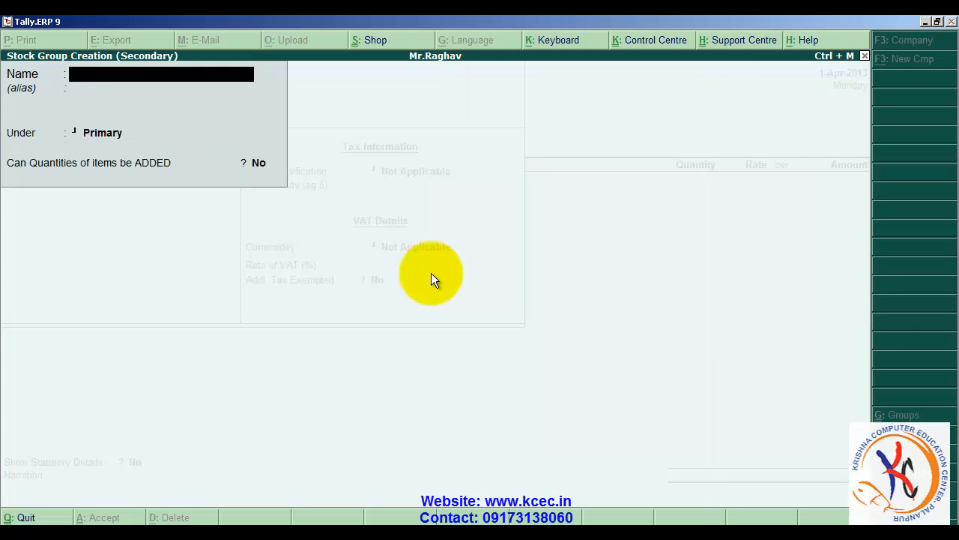
pyautogui.write('Electronical')
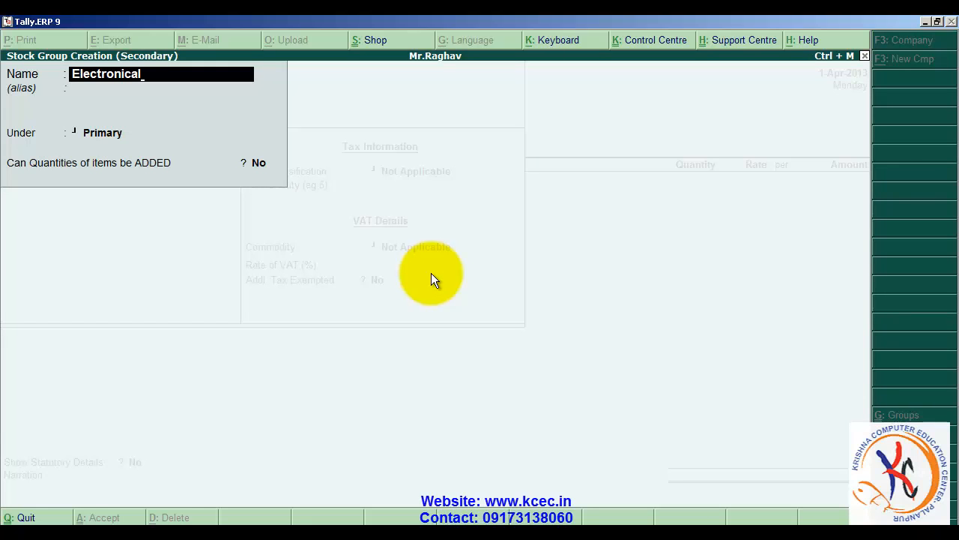
pyautogui.press('Return')
pyautogui.press('Return')
pyautogui.press('Return')
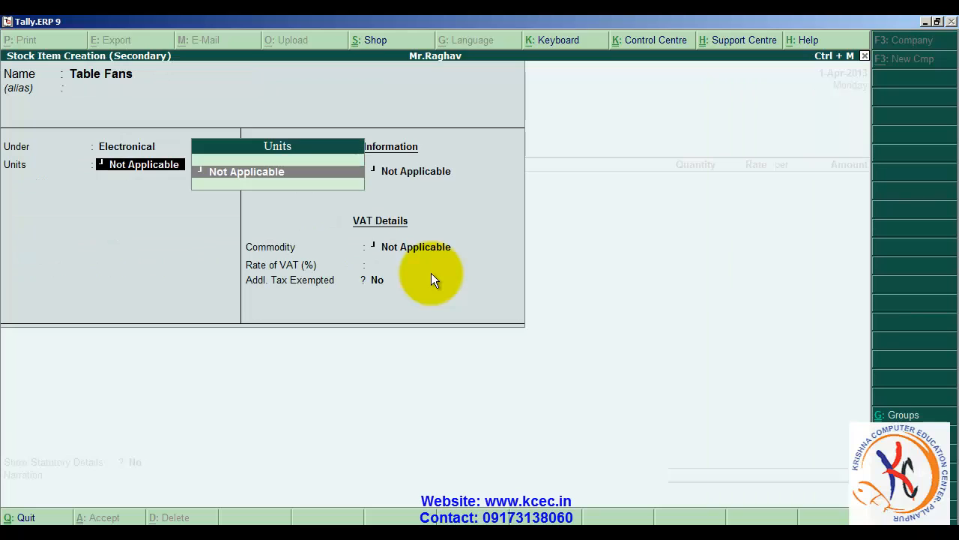
# - Create a simple unit with symbol nos, formal name Numbers and 0 decimal places for Table Fans
pyautogui.hotkey('alt', 'c')
pyautogui.write('nos')
pyautogui.press('Return')
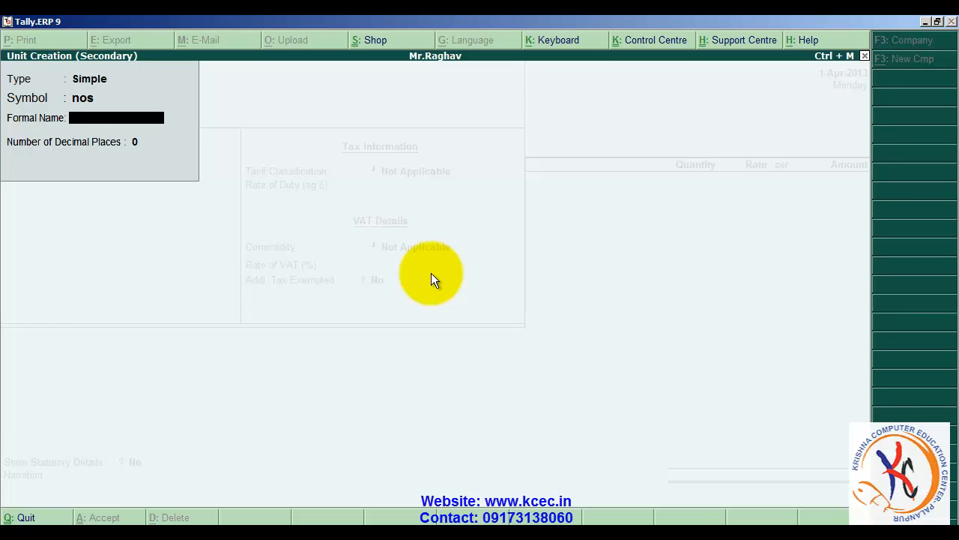
pyautogui.write('Numb')
pyautogui.press('Return')
pyautogui.press('Return')
pyautogui.press('Return')
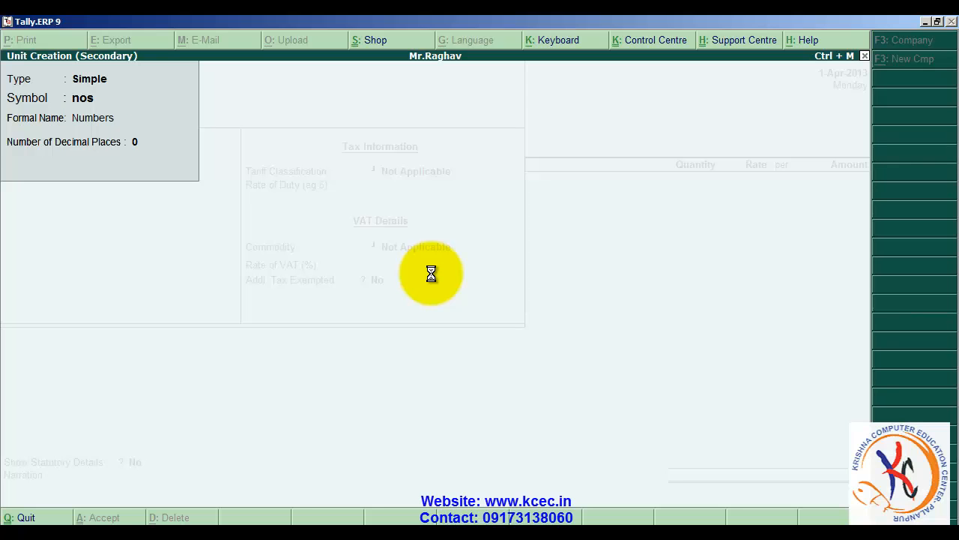
# - Keep the default components, tax and VAT details for Table Fans and save the stock item
pyautogui.press('Return')
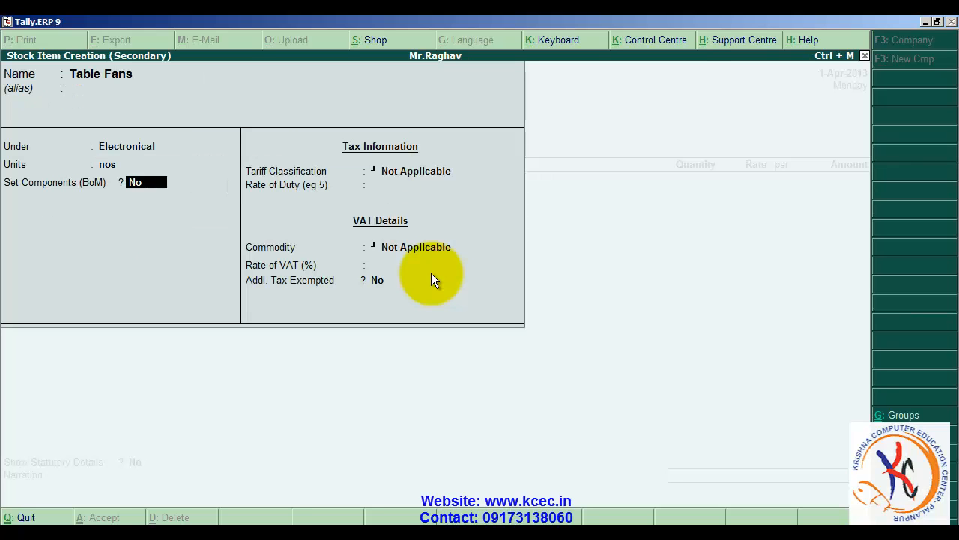
pyautogui.press('Return')
pyautogui.press('Return')
pyautogui.press('Return')
pyautogui.press('Return')
pyautogui.press('Return')
pyautogui.press('Return')
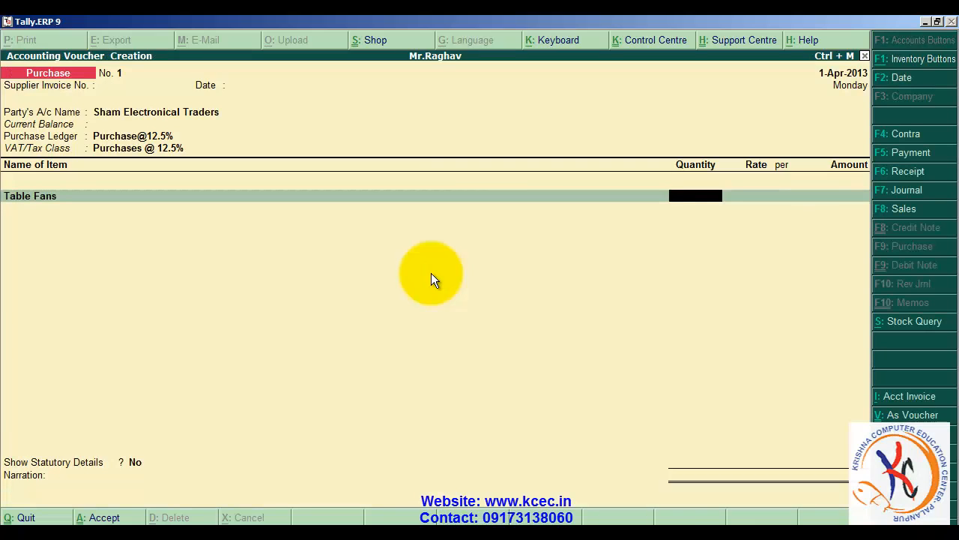
# - Enter a quantity of 200 nos for Table Fans and the rate of 650 per nos from the exercise slide
pyautogui.write('200')
pyautogui.press('Return')
pyautogui.hotkey('alt', 'Tab')
pyautogui.hotkey('alt', 'Tab')
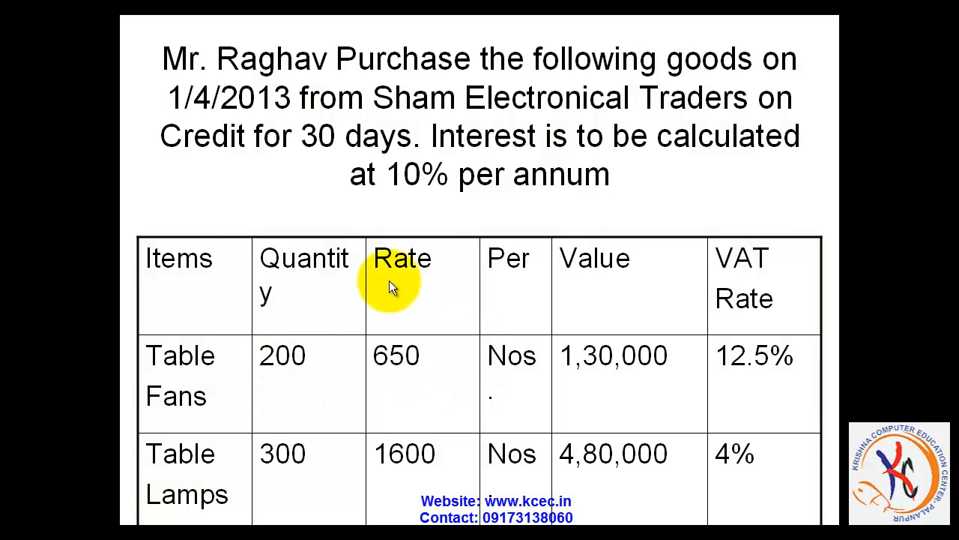
pyautogui.hotkey('alt', 'Tab')
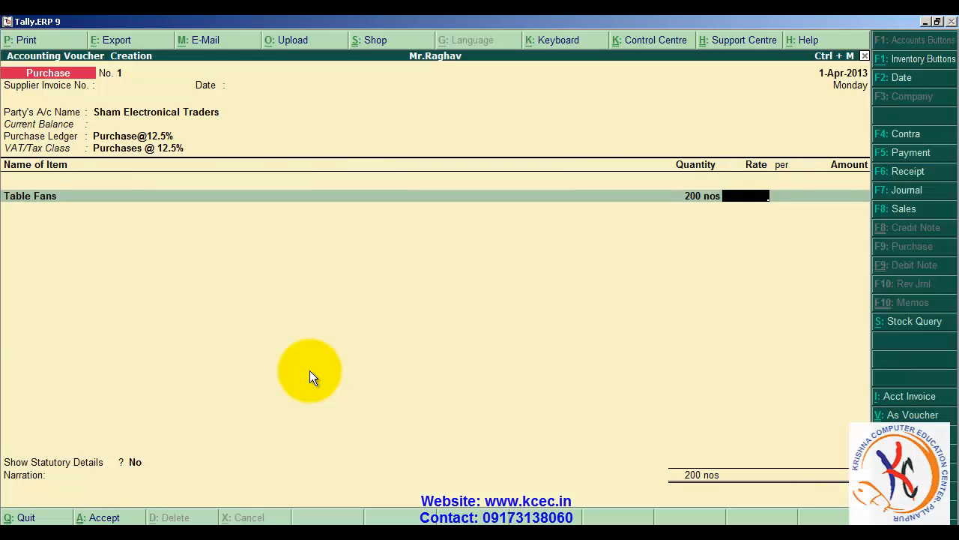
pyautogui.write('650')
pyautogui.press('Return')
pyautogui.press('Return')
pyautogui.press('Return')
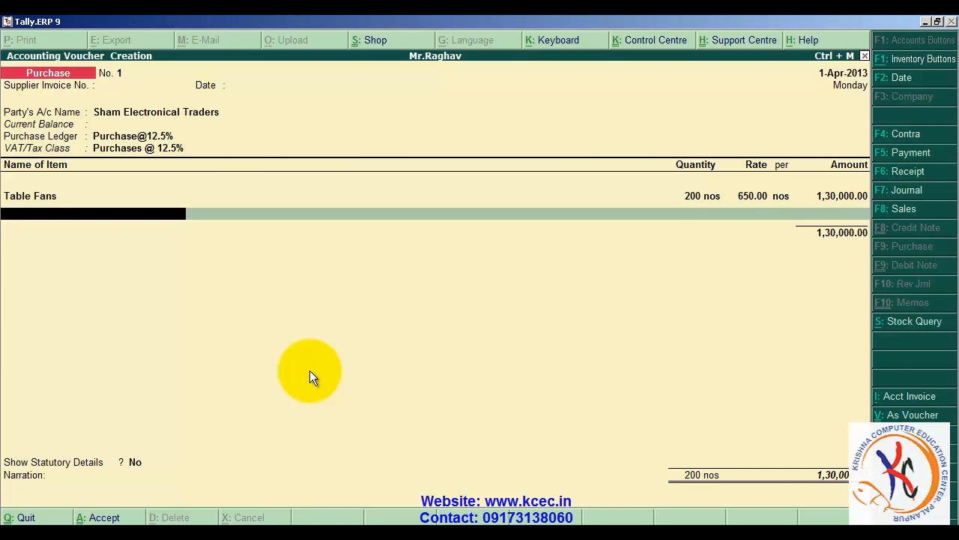
# - Start another new stock item from the voucher, named Table Lamps, with no alias
pyautogui.hotkey('alt', 'c')
pyautogui.write('T')
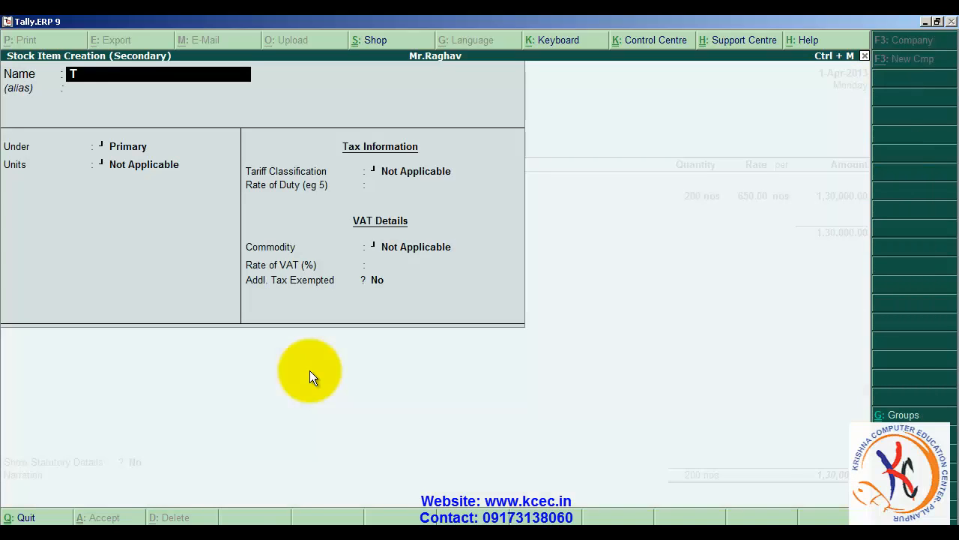
pyautogui.write('able Lamps')
pyautogui.press('Return')
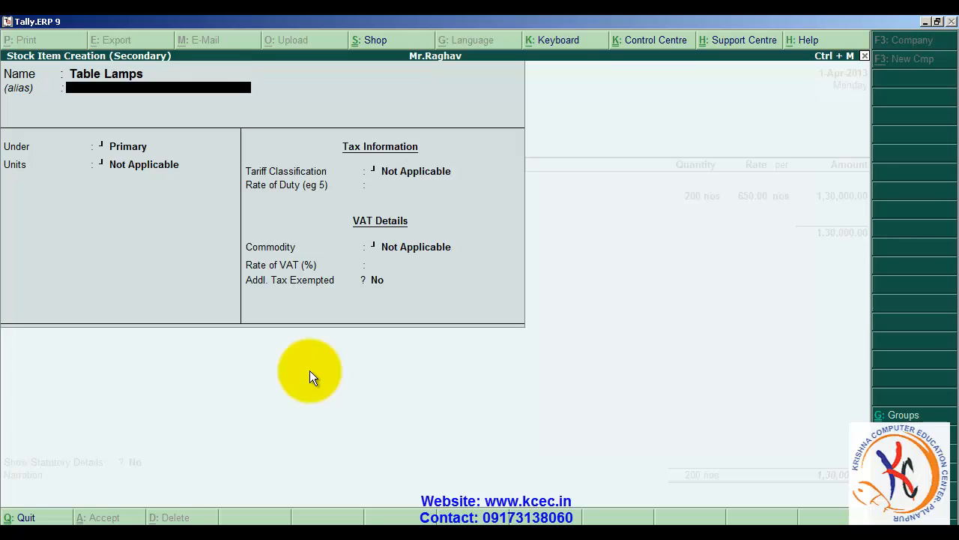
pyautogui.press('Return')
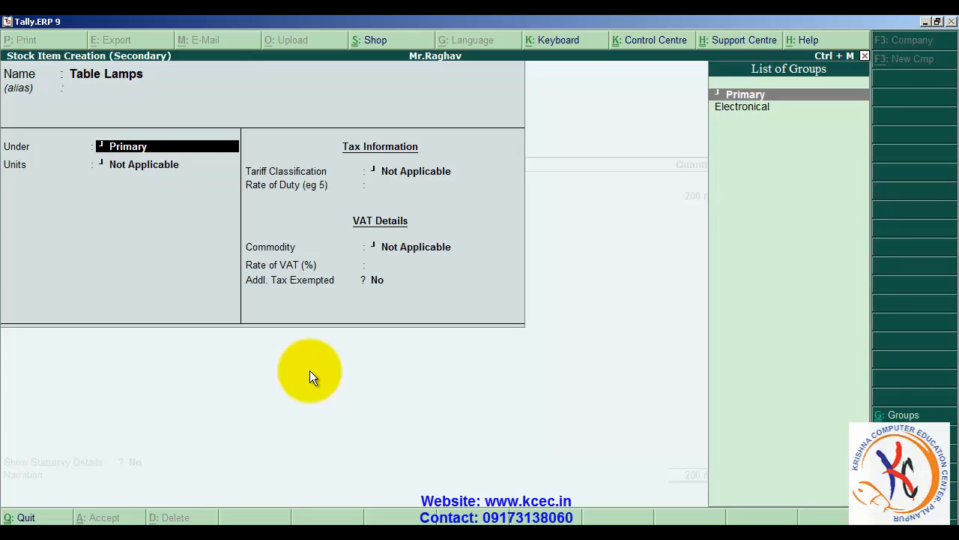
# - Place Table Lamps under the Electronical group with unit nos, keep the default tax and VAT details, and save the stock item
pyautogui.press('Down')
pyautogui.press('Return')
pyautogui.press('Return')
pyautogui.press('Return')
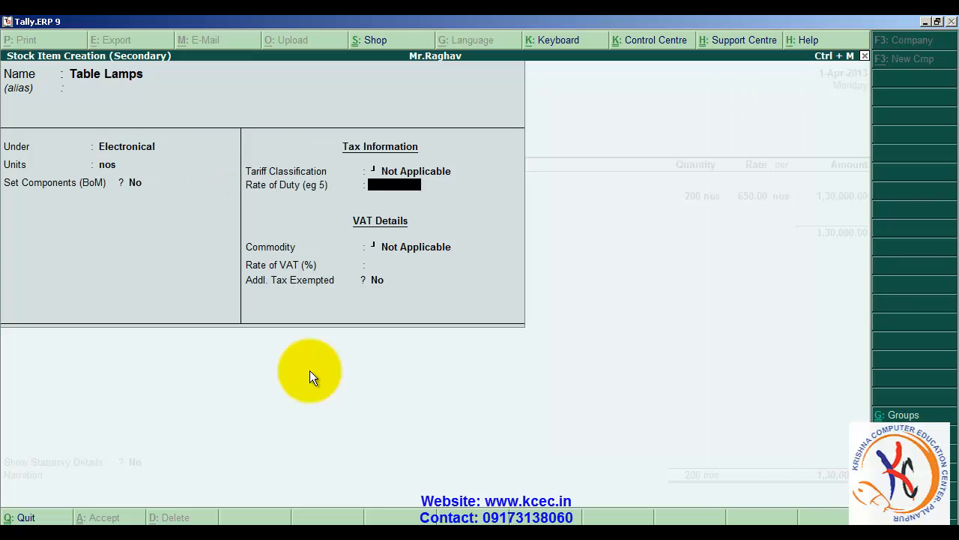
pyautogui.press('Return')
pyautogui.press('Return')
pyautogui.press('Return')
pyautogui.press('Return')
pyautogui.press('Return')
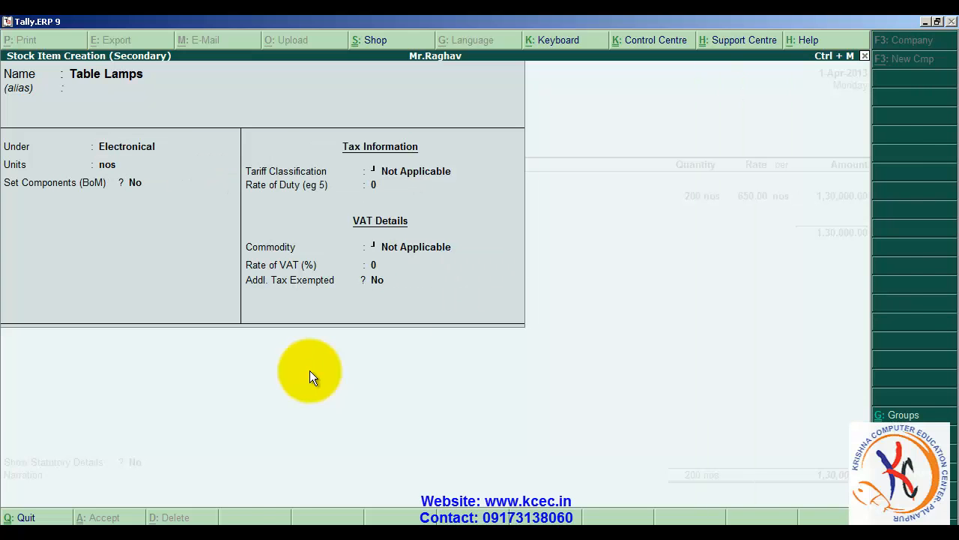
# - Enter a quantity of 300 nos for Table Lamps at the rate of 1,600 per nos from the exercise slide
pyautogui.hotkey('alt', 'Tab')
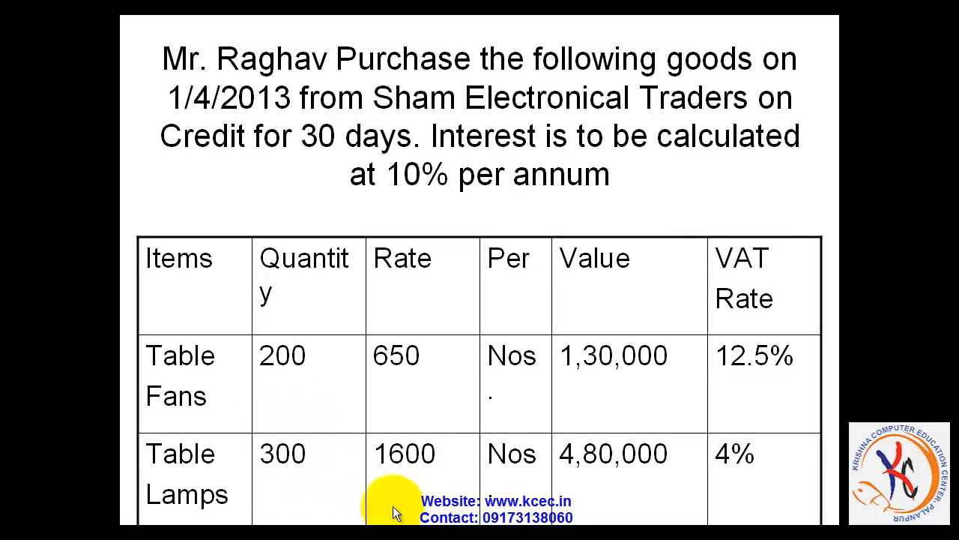
pyautogui.hotkey('alt', 'Tab')
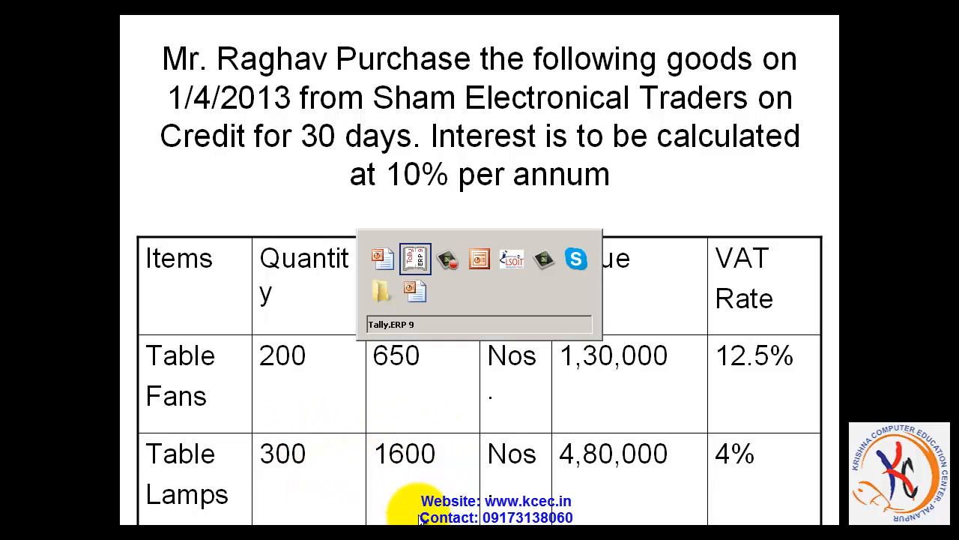
pyautogui.write('300')
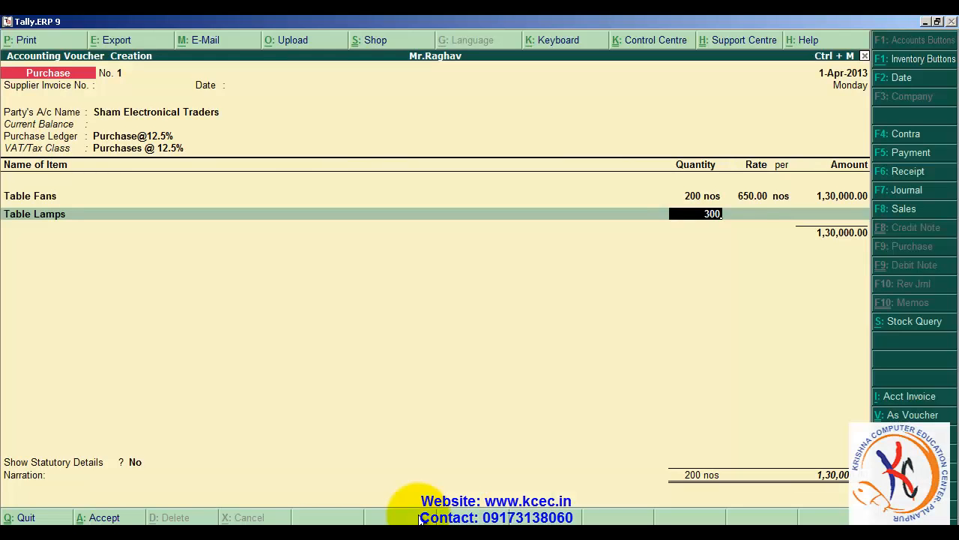
pyautogui.press('Return')
pyautogui.write('1,600')
pyautogui.press('Return')
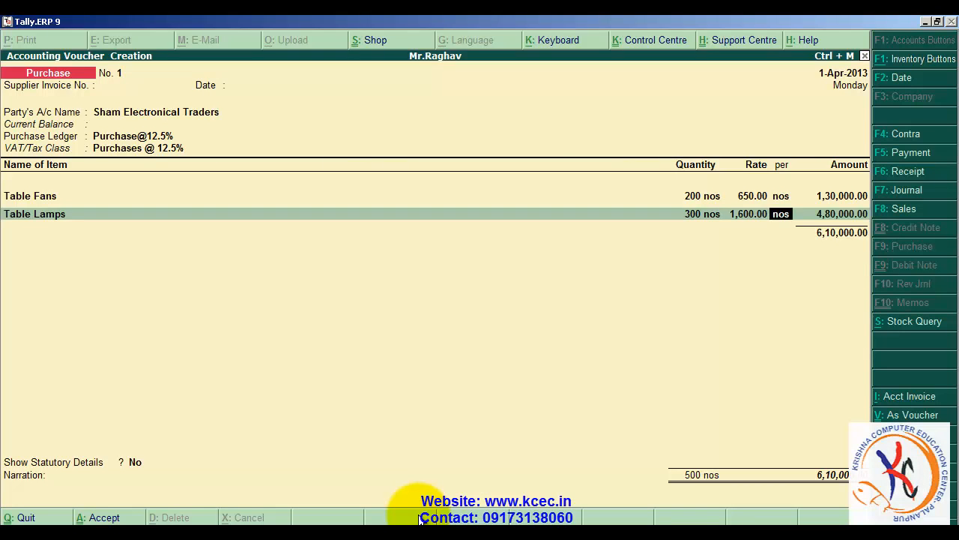
pyautogui.press('Return')
pyautogui.press('Return')
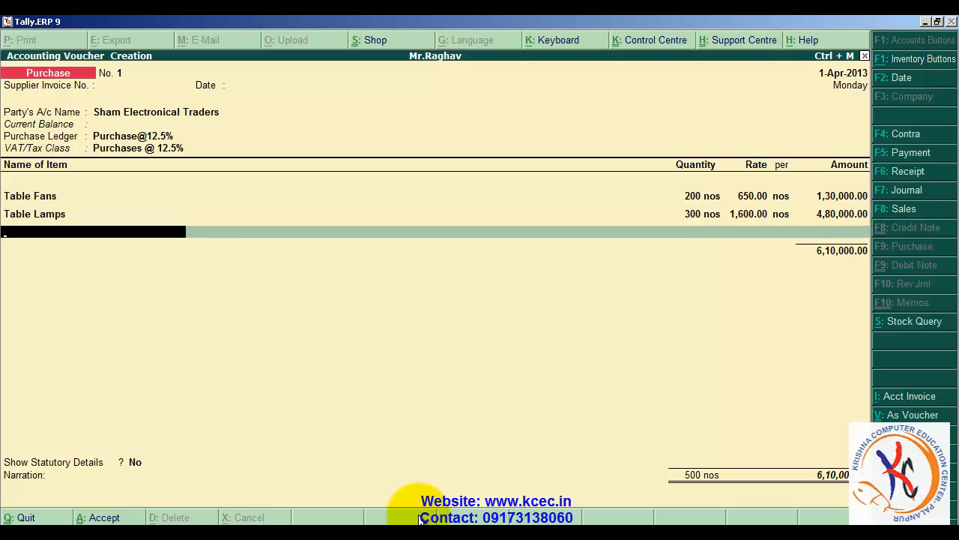
pyautogui.press('Return')
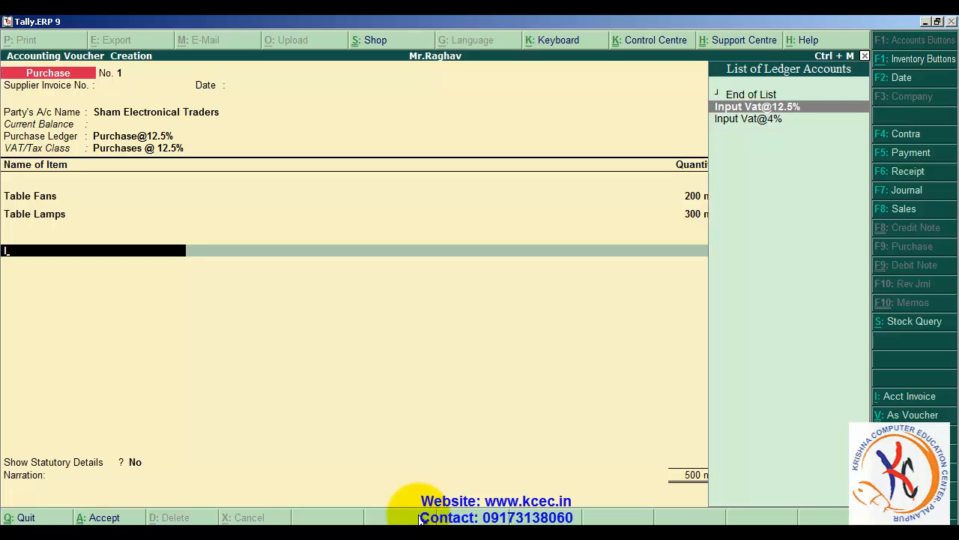
# - Check the items' VAT rates on the exercise slide and remove the Table Lamps line from the 12.5% purchase voucher
pyautogui.hotkey('alt', 'Tab')
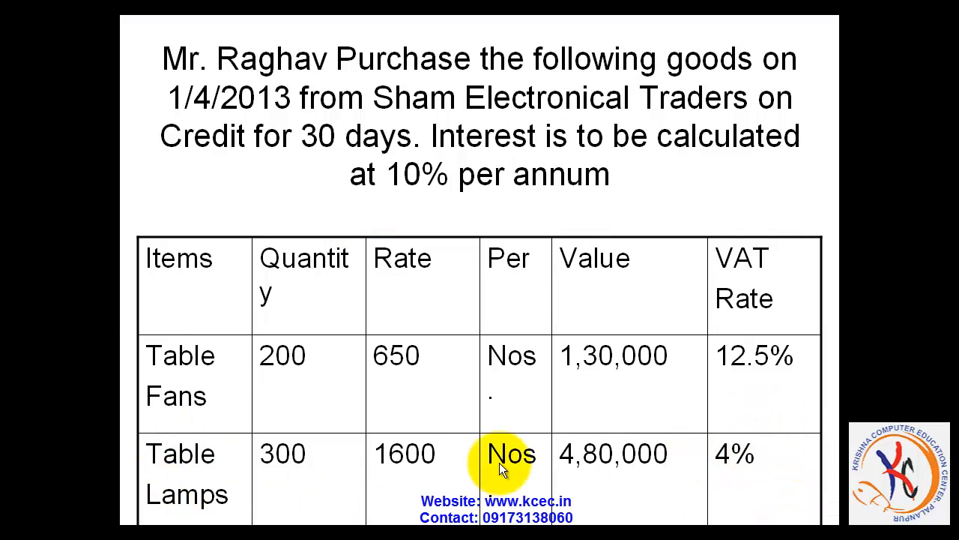
pyautogui.hotkey('alt', 'Tab')
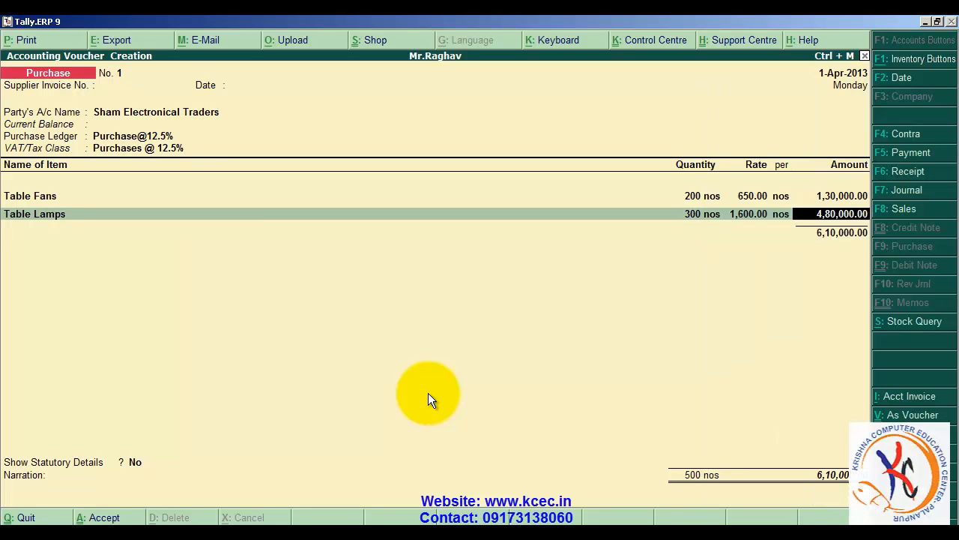
pyautogui.press('BackSpace')
pyautogui.press('BackSpace')
pyautogui.press('BackSpace')
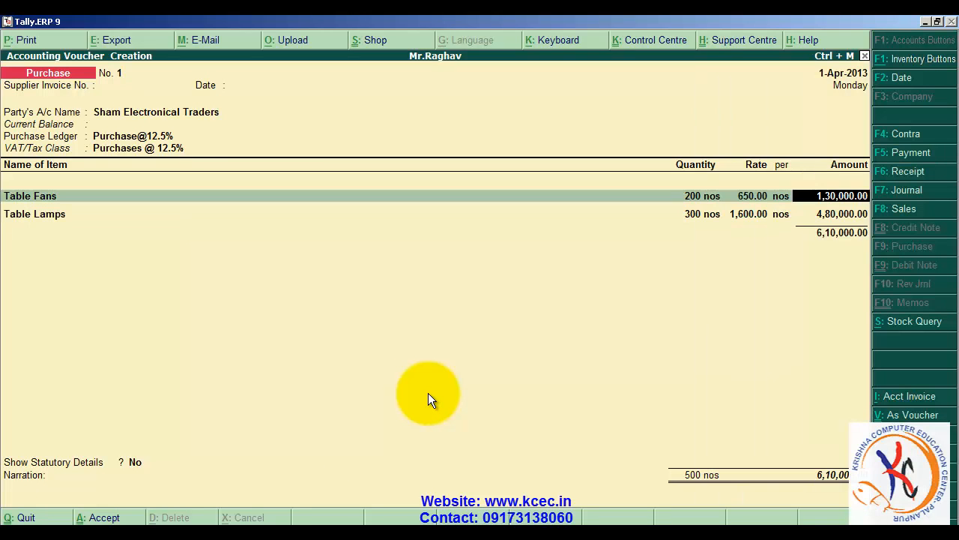
pyautogui.press('Up')
pyautogui.press('Up')
pyautogui.press('Return')
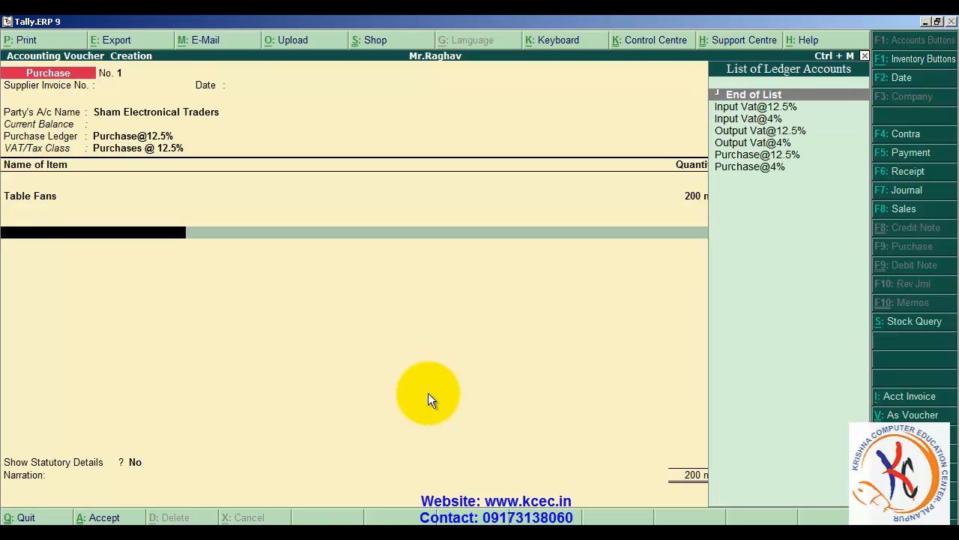
pyautogui.press('Down')
pyautogui.press('Return')
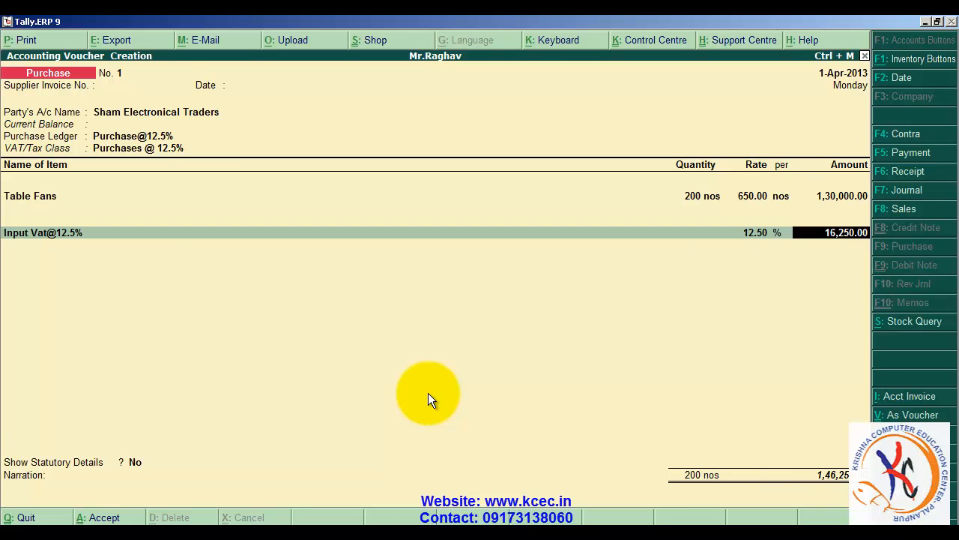
pyautogui.press('Return')
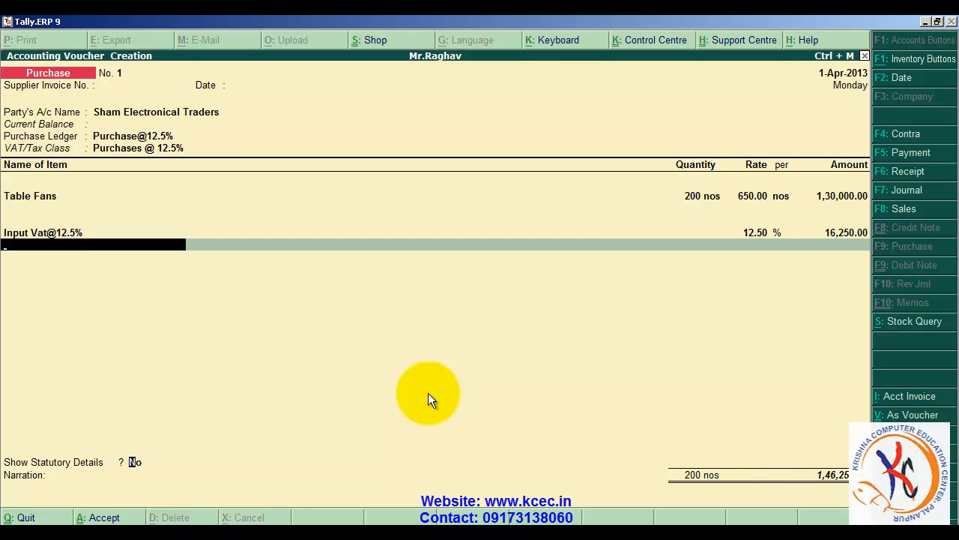
pyautogui.press('Return')
pyautogui.press('Return')
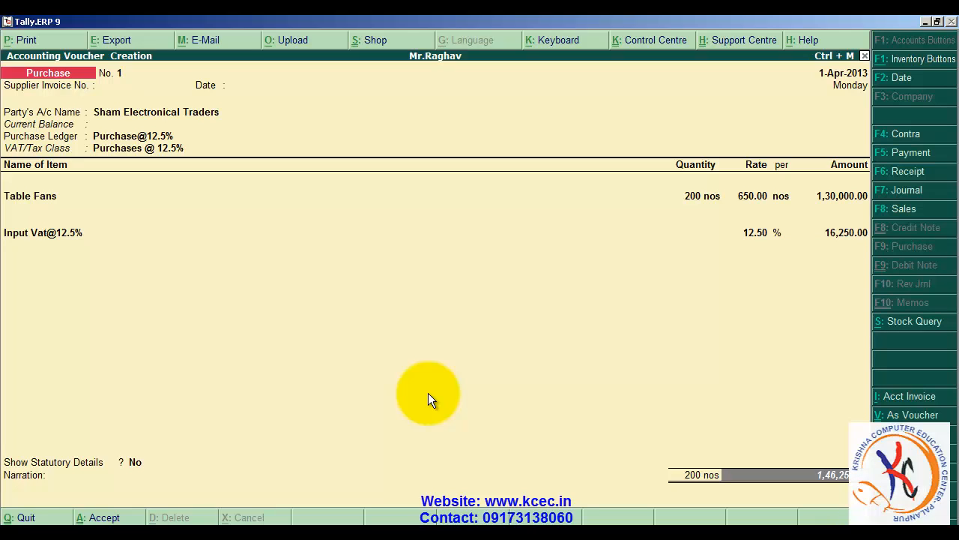
pyautogui.press('Return')
pyautogui.press('Return')
pyautogui.press('Return')
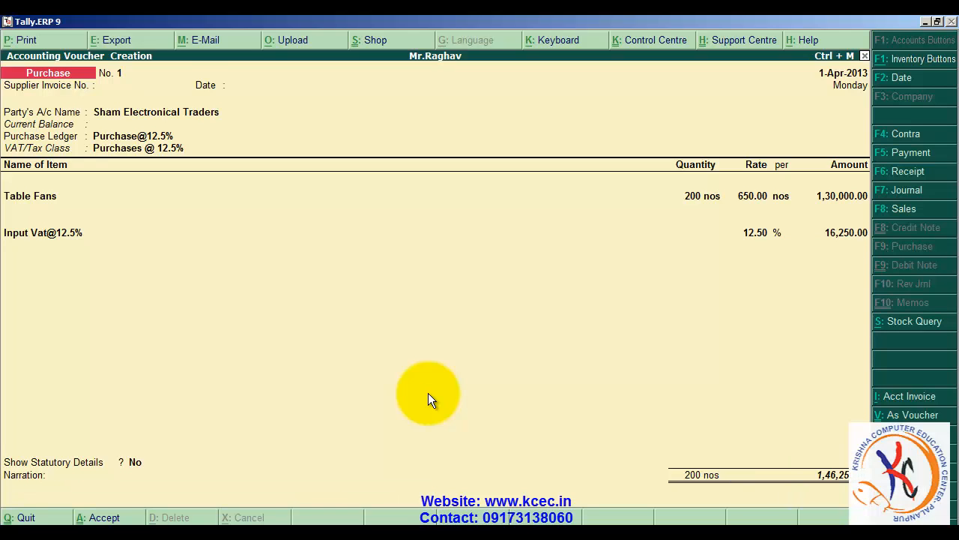
# - In the new purchase voucher, select Sham Electronical Traders with default supplier details and Purchase@4% as the purchase ledger
pyautogui.press('Return')
pyautogui.press('Return')
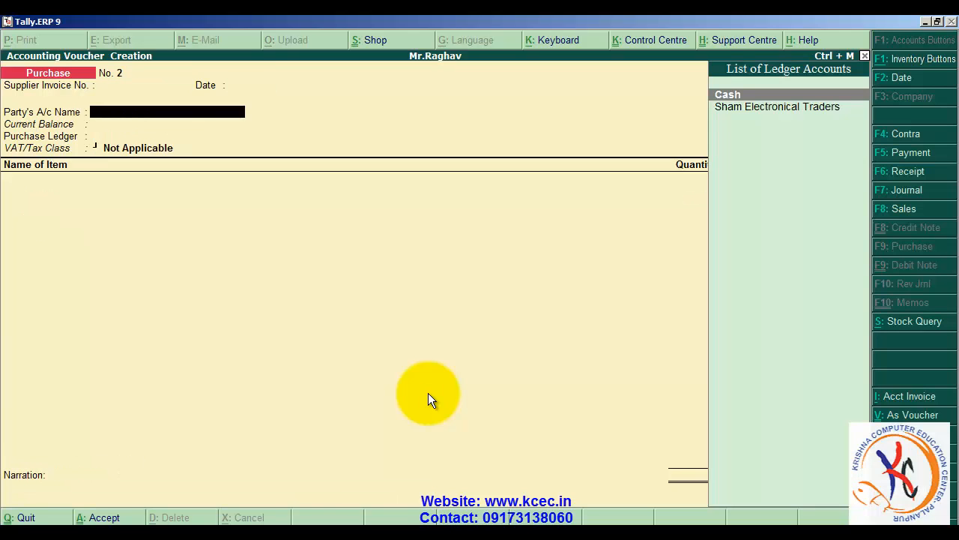
pyautogui.press('Down')
pyautogui.press('Return')
pyautogui.press('Return')
pyautogui.press('Return')
pyautogui.press('Return')
pyautogui.press('Return')
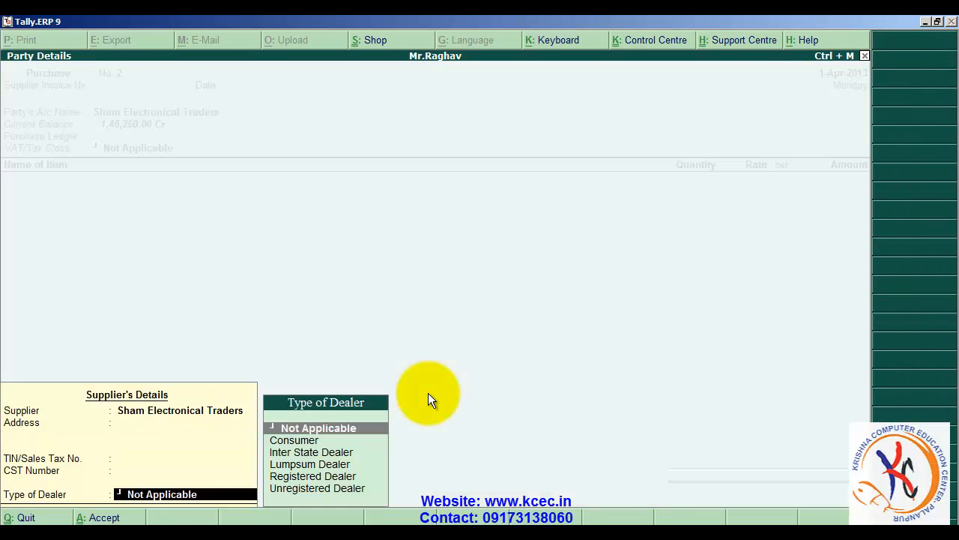
pyautogui.press('Return')
pyautogui.press('Down')
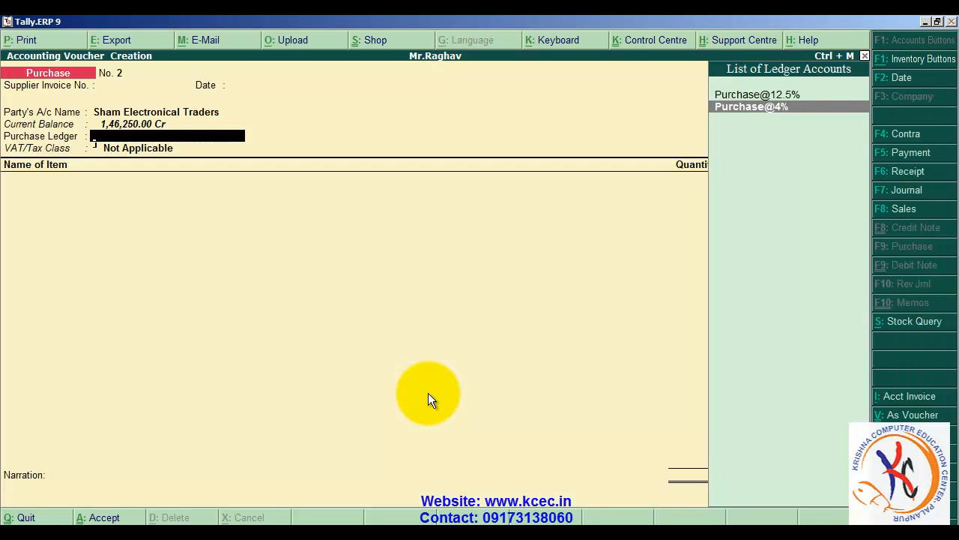
pyautogui.press('Return')
# - Add Table Lamps to the 4% purchase voucher with a quantity of 300 nos at a rate of 1600 per nos
pyautogui.write('T')
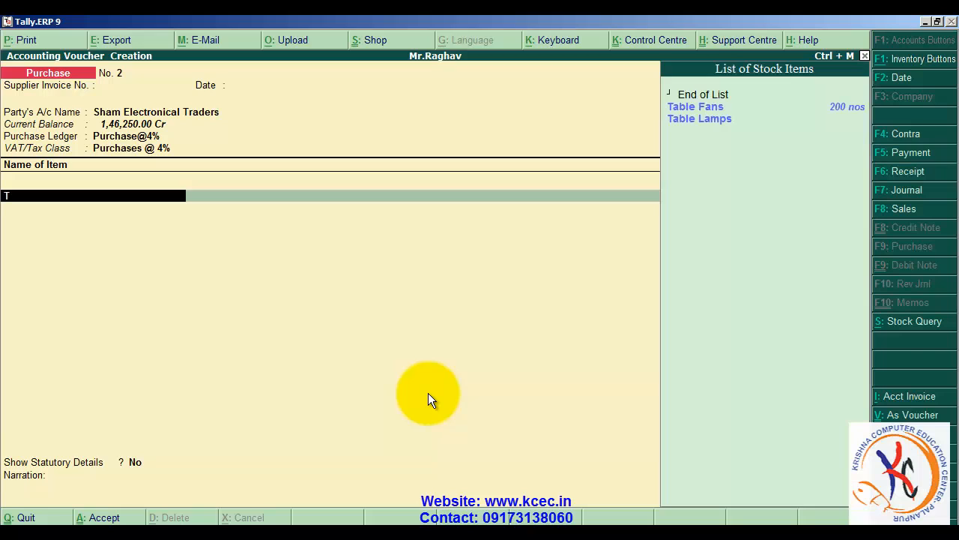
pyautogui.press('Down')
pyautogui.press('Return')
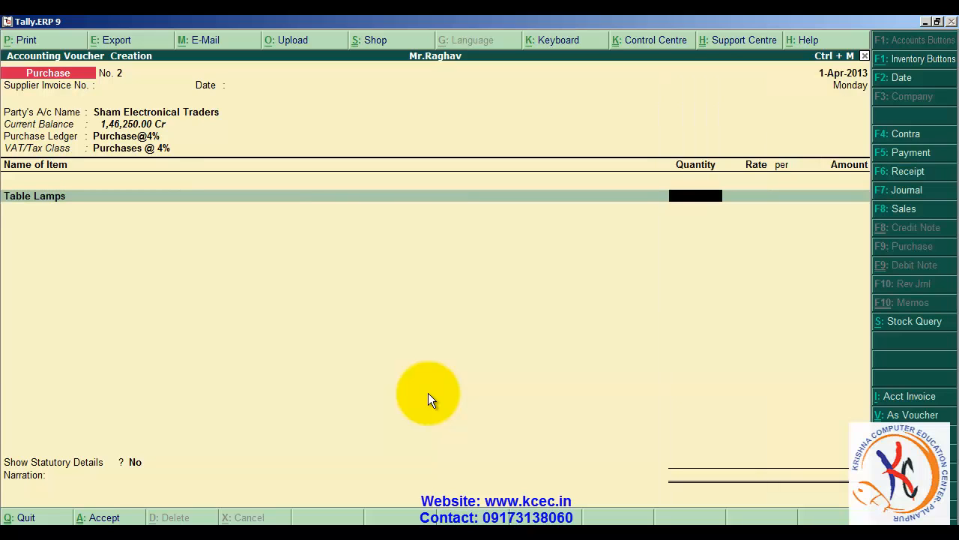
pyautogui.write('300')
pyautogui.press('Return')
pyautogui.write('1600')
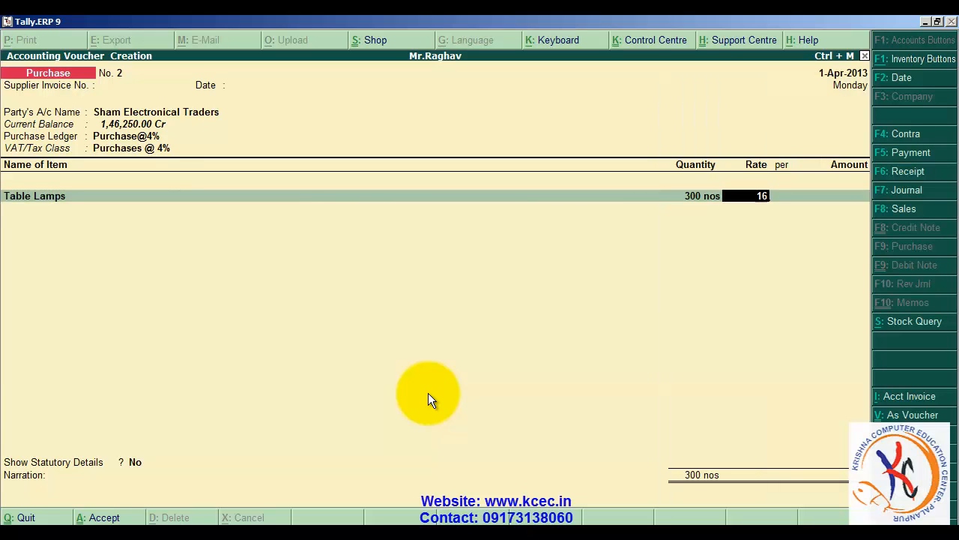
pyautogui.press('Return')
pyautogui.press('Return')
pyautogui.press('Return')
pyautogui.press('Return')
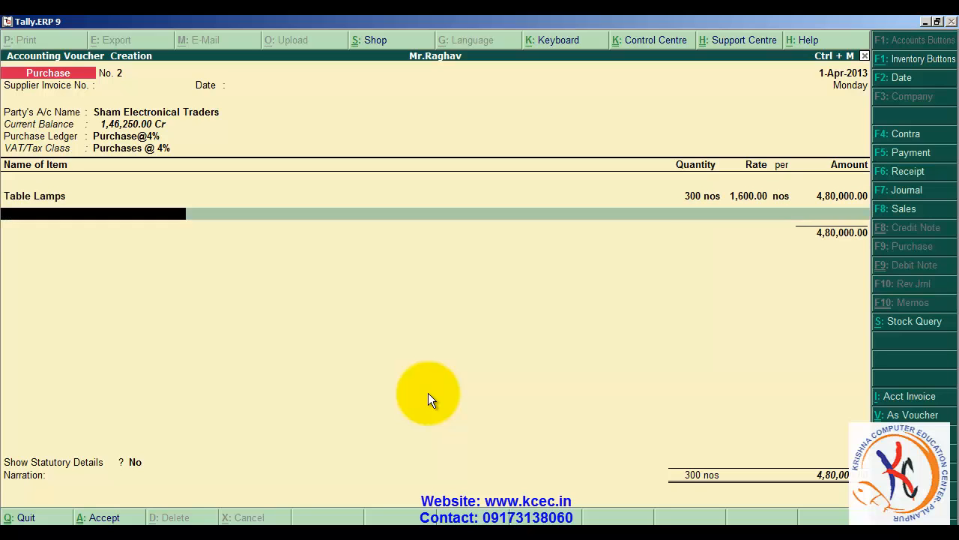
# - Add the Input Vat@4% ledger below Table Lamps and save the purchase voucher without a narration
pyautogui.write('I')
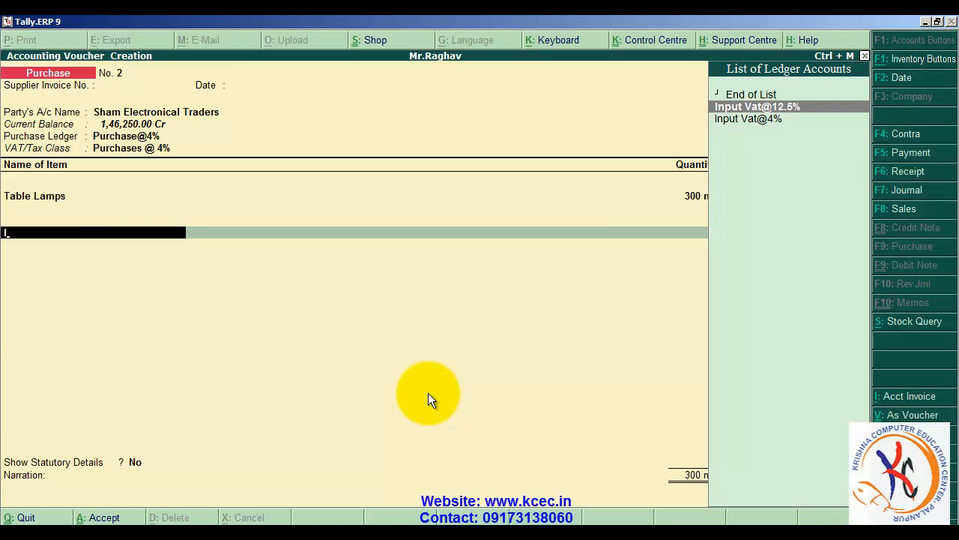
pyautogui.press('Down')
pyautogui.press('Return')
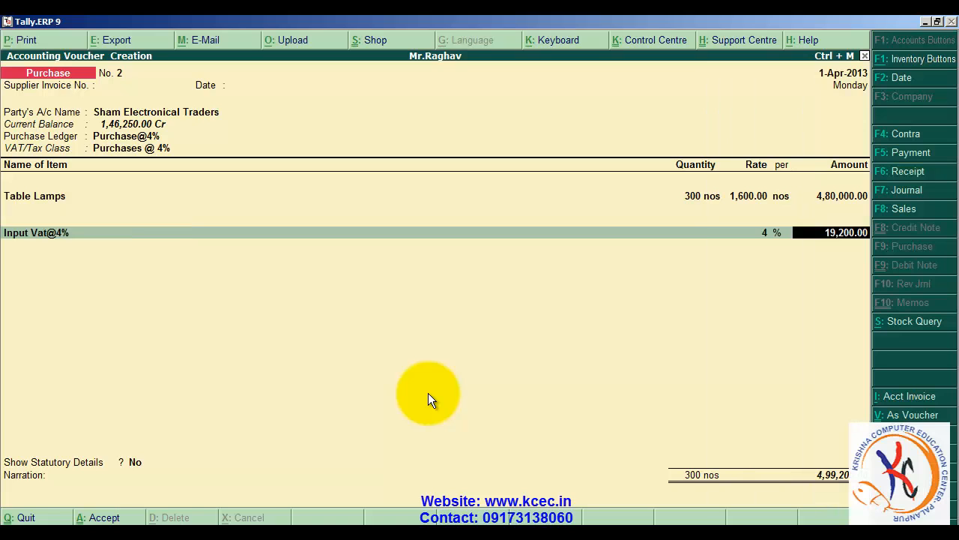
pyautogui.press('Return')
pyautogui.press('Return')
pyautogui.press('Return')
pyautogui.press('Return')
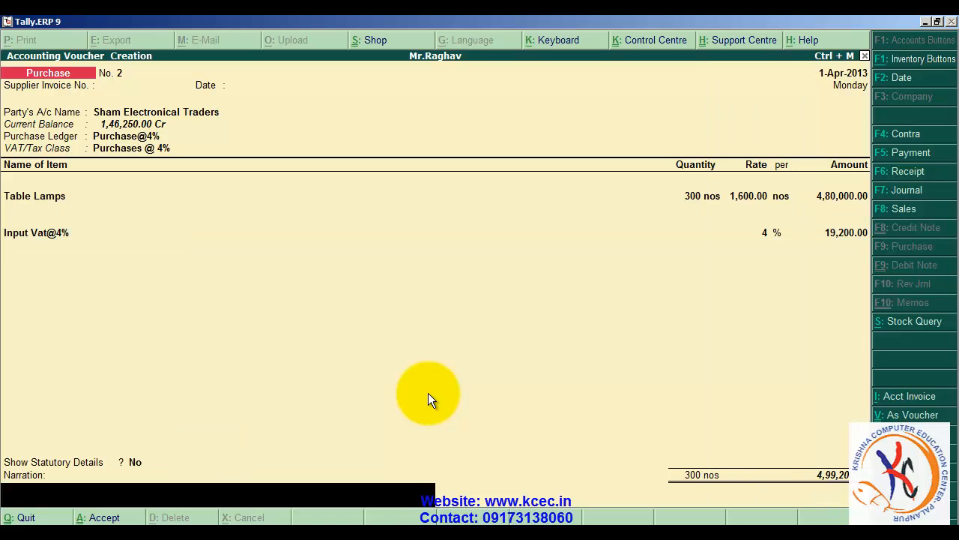
pyautogui.press('Return')
pyautogui.press('Return')
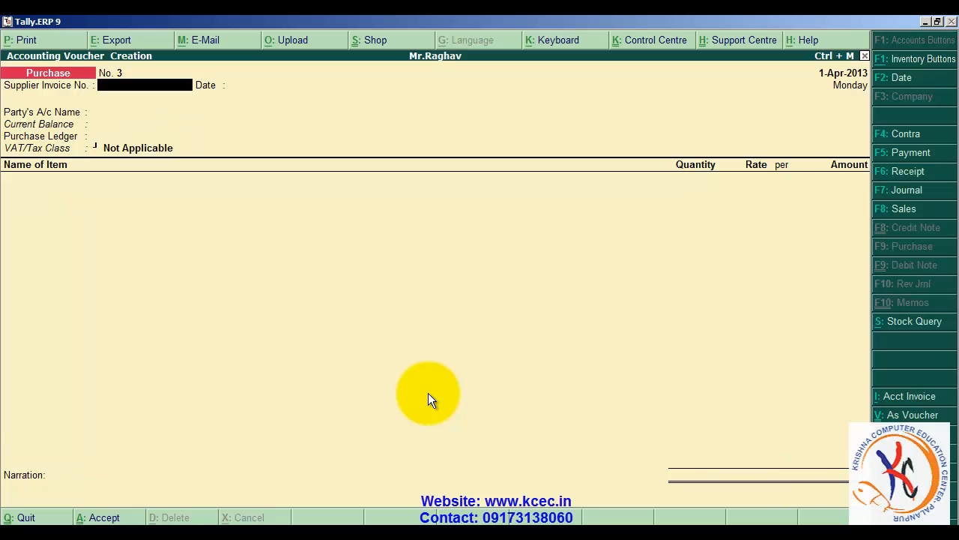
# - Quit voucher entry and open the company's Inventory Features
pyautogui.press('Escape')
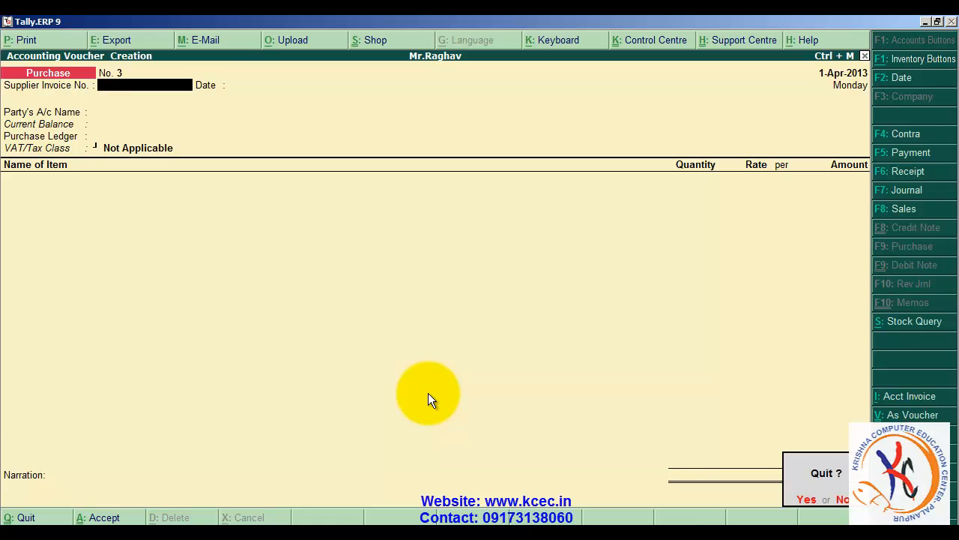
pyautogui.press('Return')
pyautogui.press('F11')
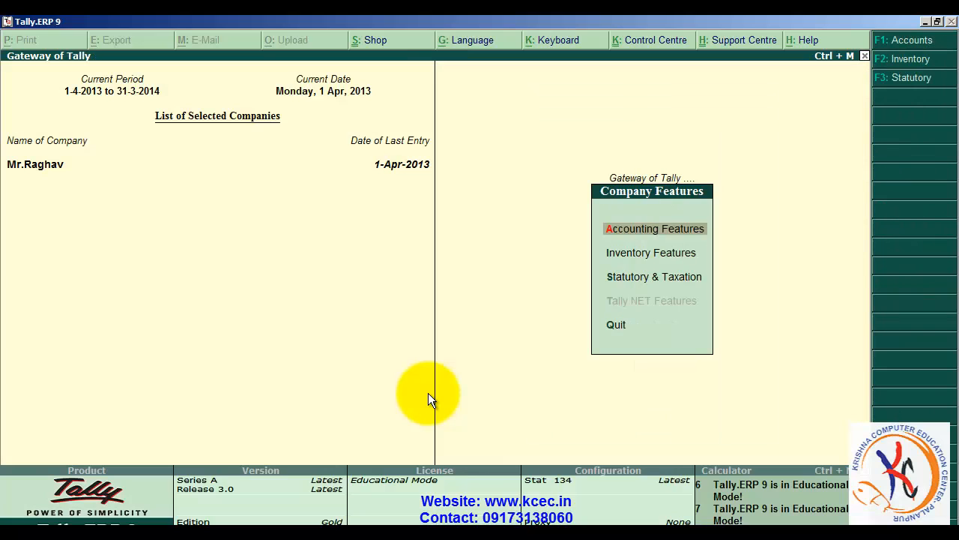
pyautogui.press('Down')
pyautogui.press('Return')
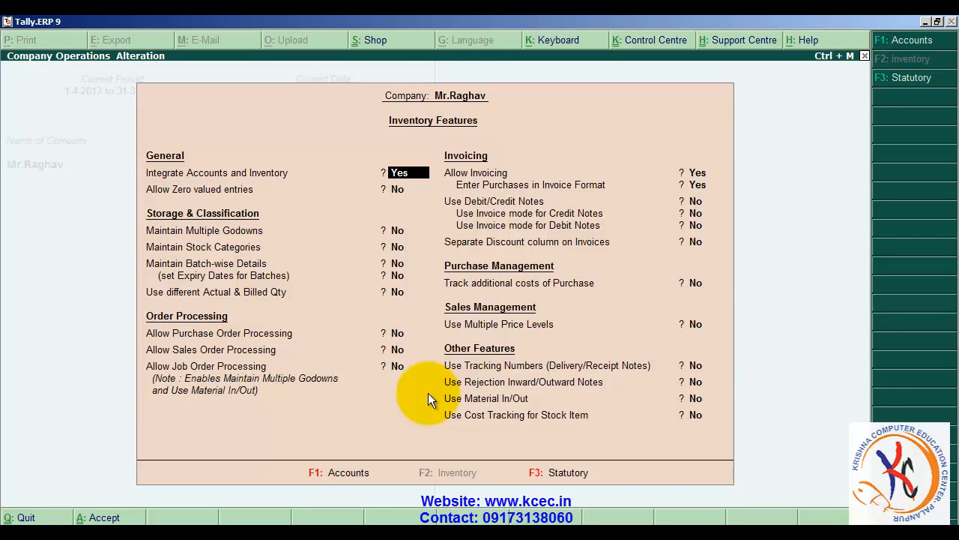
# - Enable Debit/Credit Notes with invoice mode for both credit and debit notes, and accept the inventory features
pyautogui.press('Return')
pyautogui.press('Return')
pyautogui.press('Return')
pyautogui.press('Return')
pyautogui.press('Return')
pyautogui.press('Return')
pyautogui.press('Return')
pyautogui.press('Return')
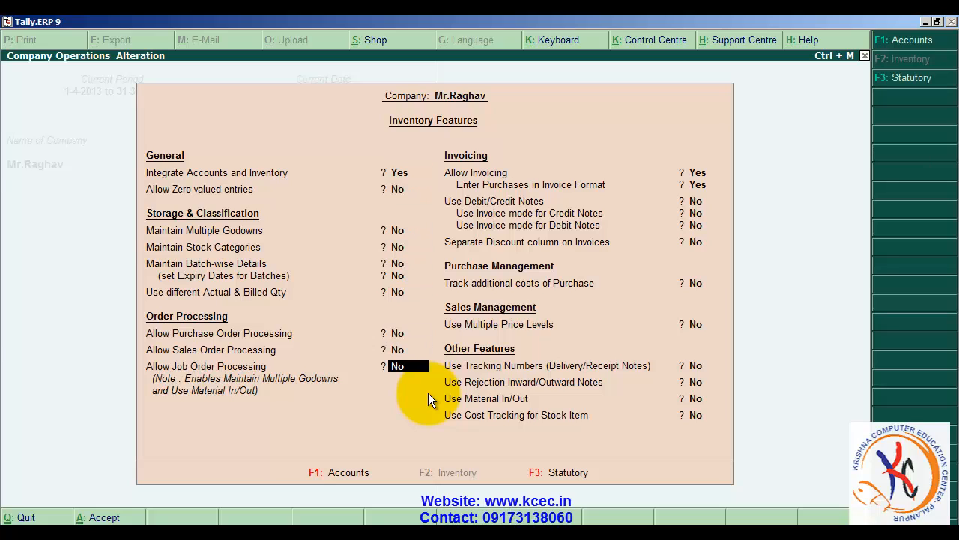
pyautogui.press('Return')
pyautogui.press('Return')
pyautogui.press('Return')
pyautogui.press('Return')
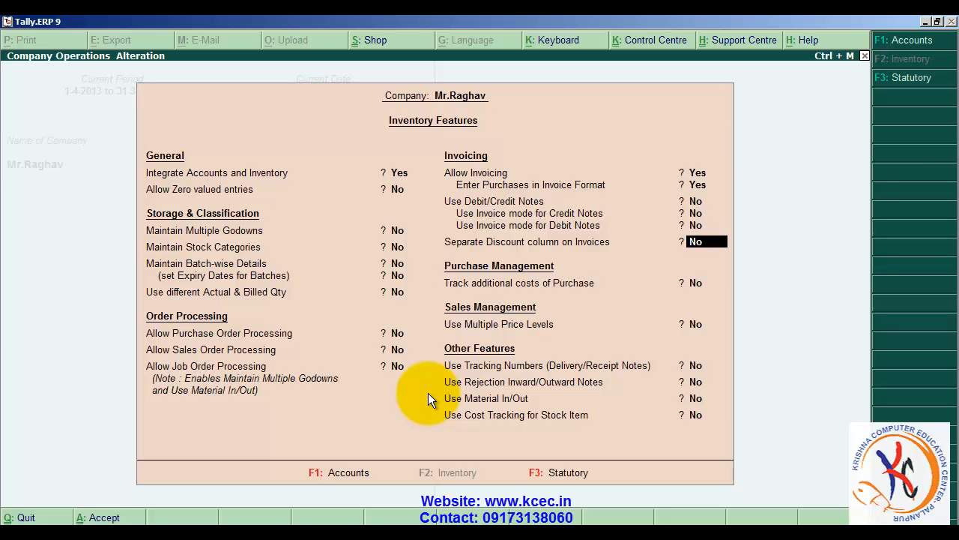
pyautogui.press('Up')
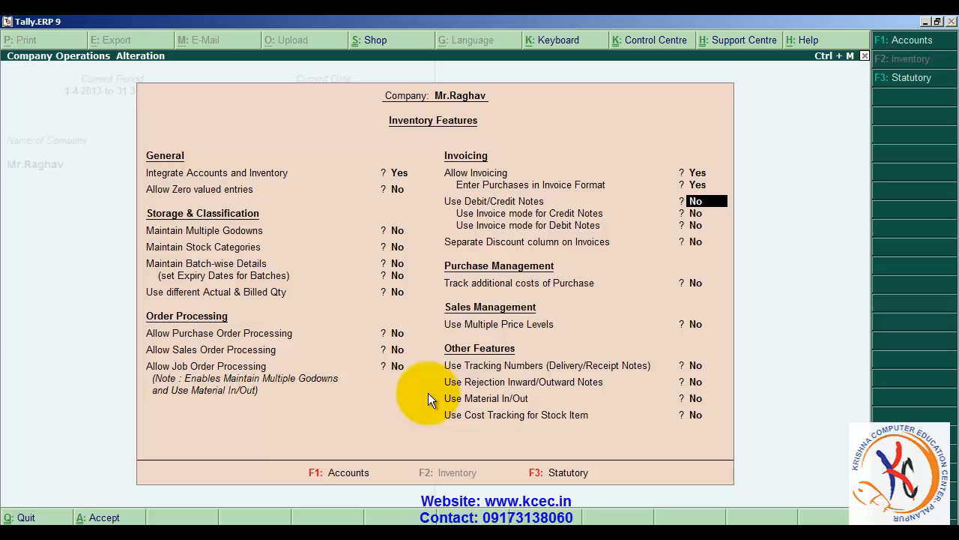
pyautogui.write('yes')
pyautogui.press('Return')
pyautogui.write('y')
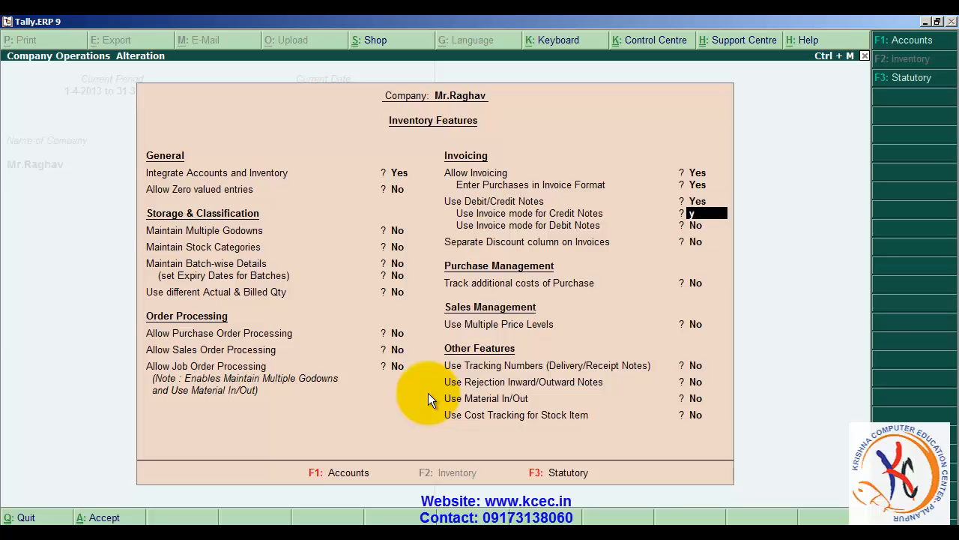
pyautogui.write('es')
pyautogui.press('Return')
pyautogui.write('yes')
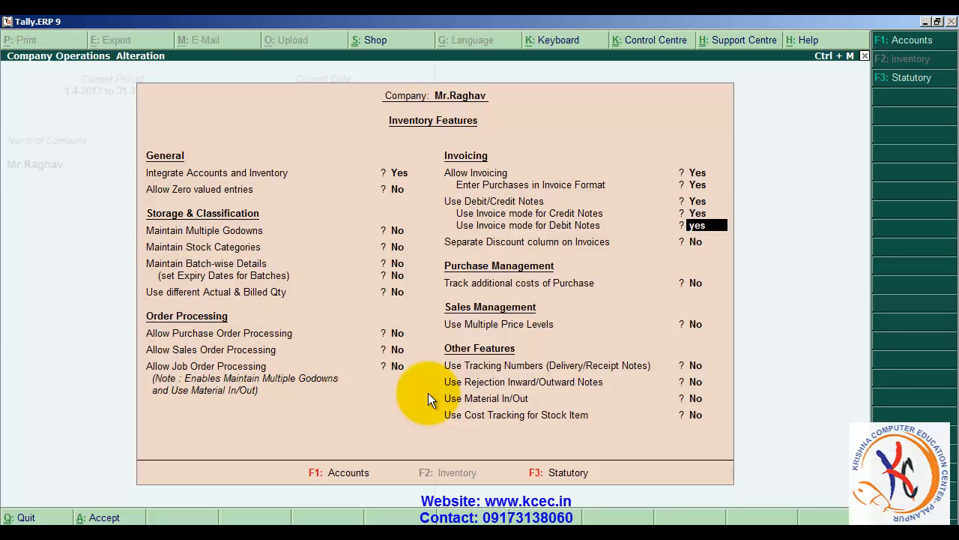
pyautogui.press('Return')
pyautogui.press('Return')
pyautogui.press('Return')
pyautogui.press('Return')
pyautogui.press('Return')
pyautogui.press('Return')
pyautogui.press('Return')
pyautogui.press('Return')
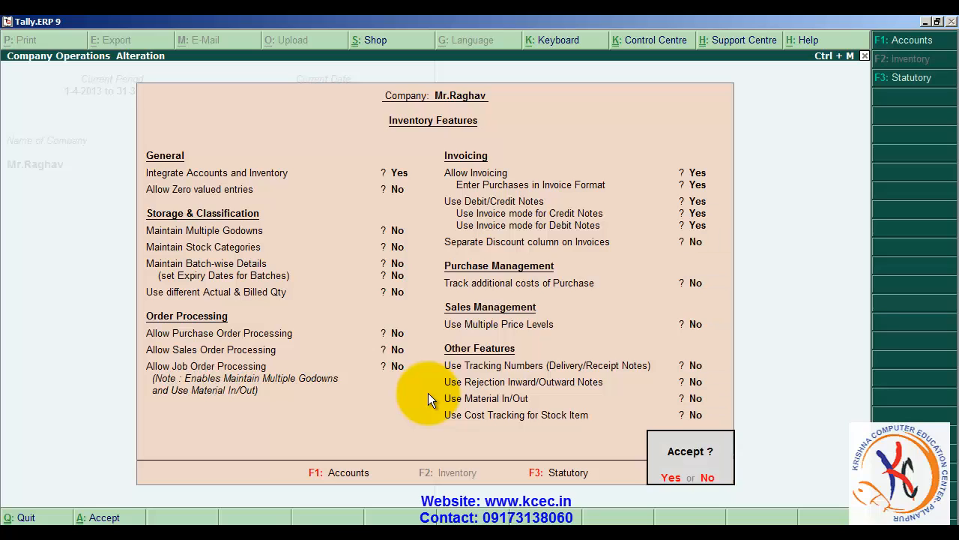
pyautogui.press('Return')
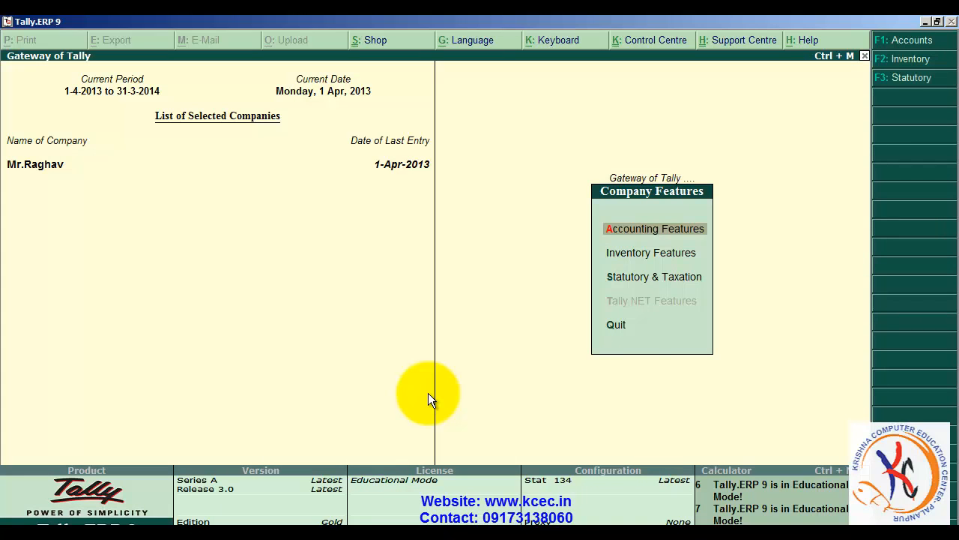
# - Return to the Gateway of Tally, switch to the exercise slides and read the next slide
pyautogui.press('Escape')
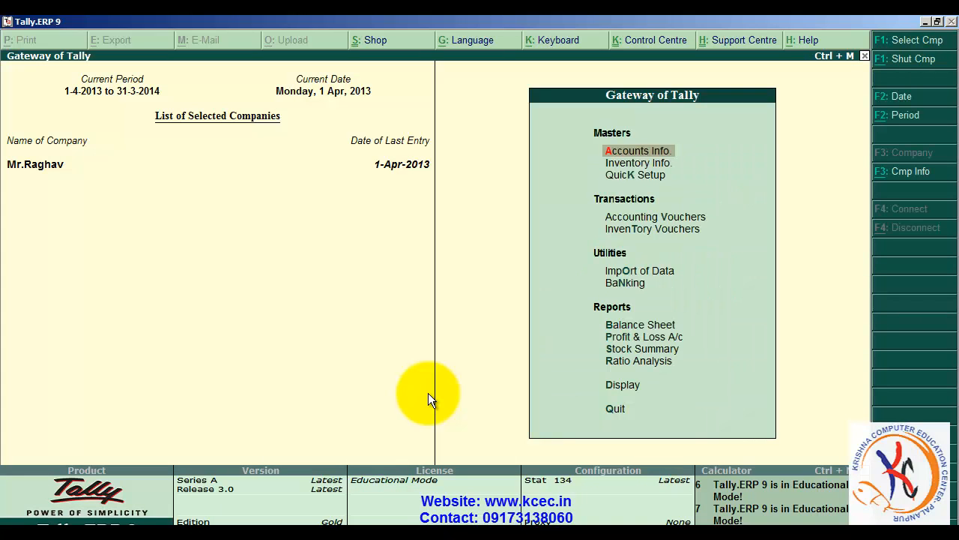
pyautogui.hotkey('alt', 'Tab')
pyautogui.press('Right')
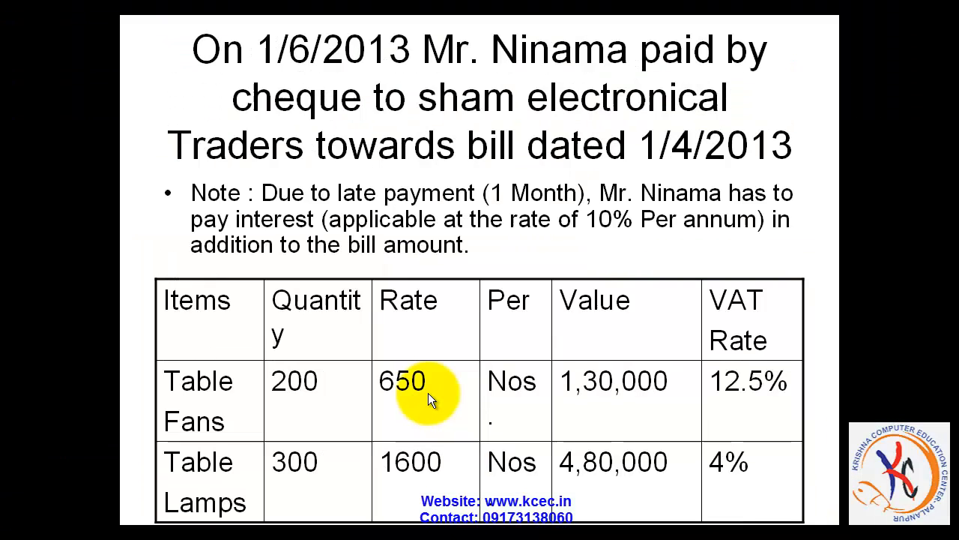